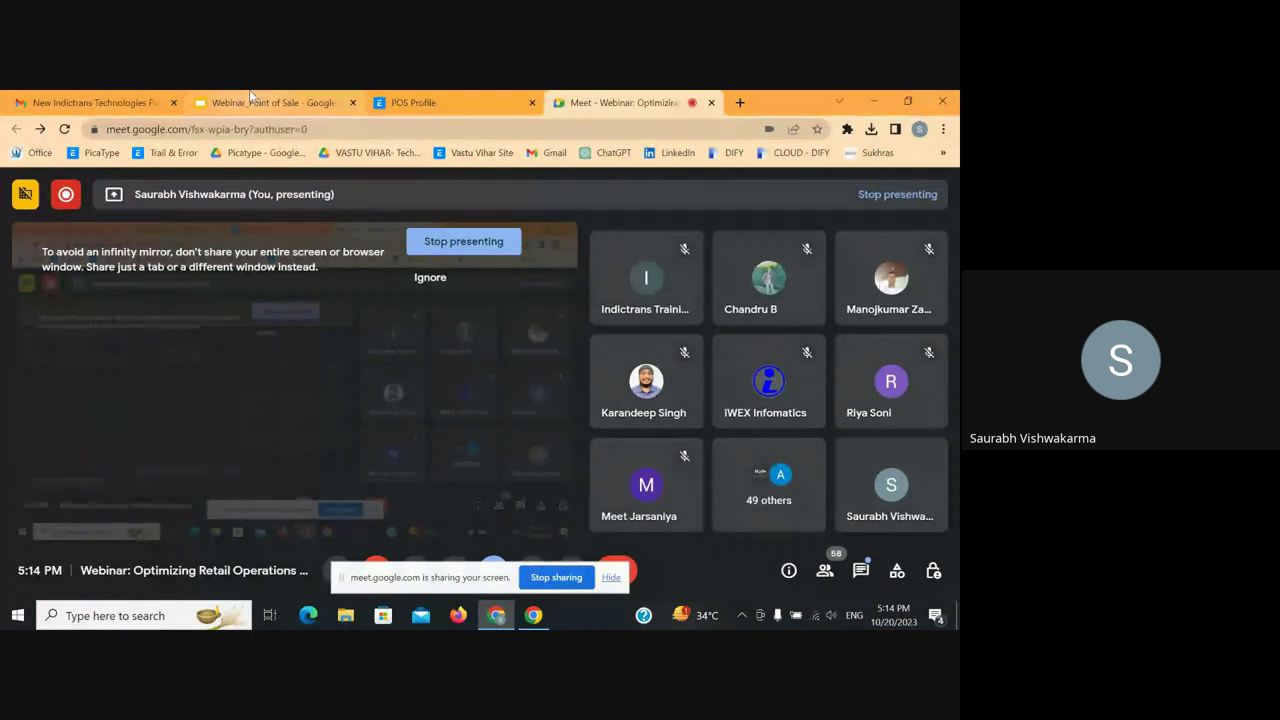
- Show slide 4 of the Webinar_Point of Sale presentation, the customer-to-inventory flow, as a full-screen slideshow and exit it
click(252, 100)
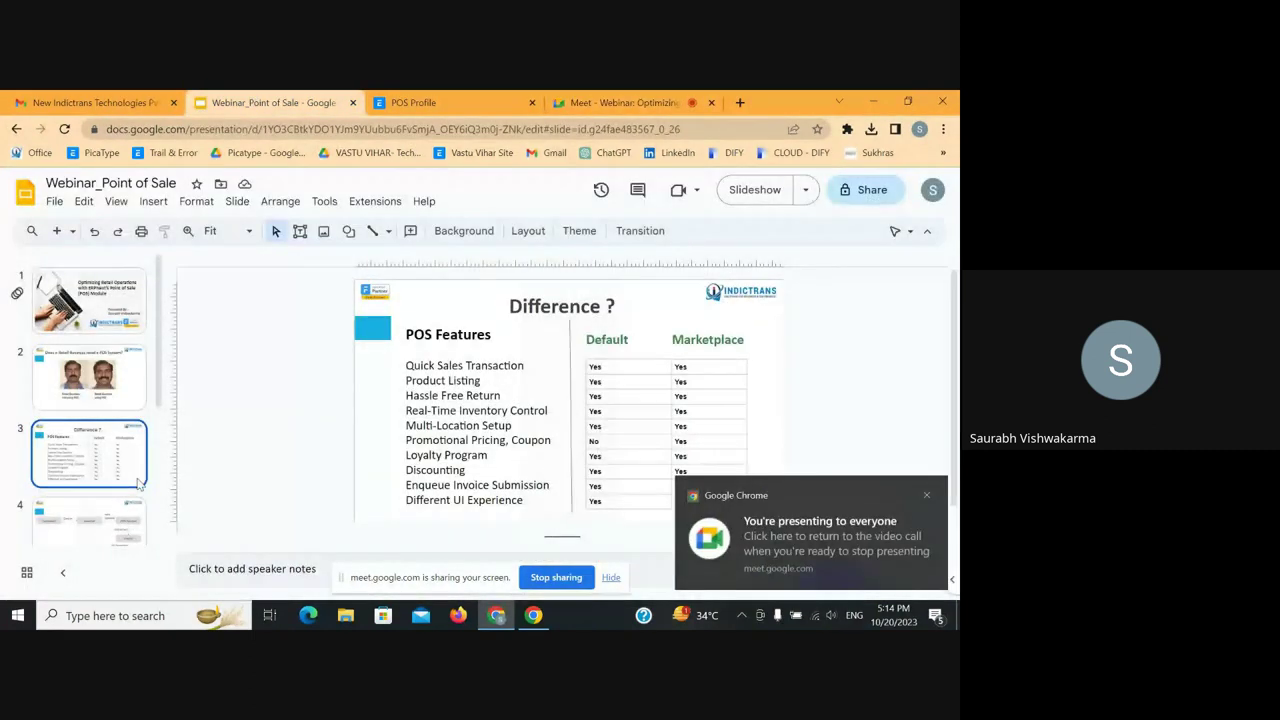
click(118, 516)
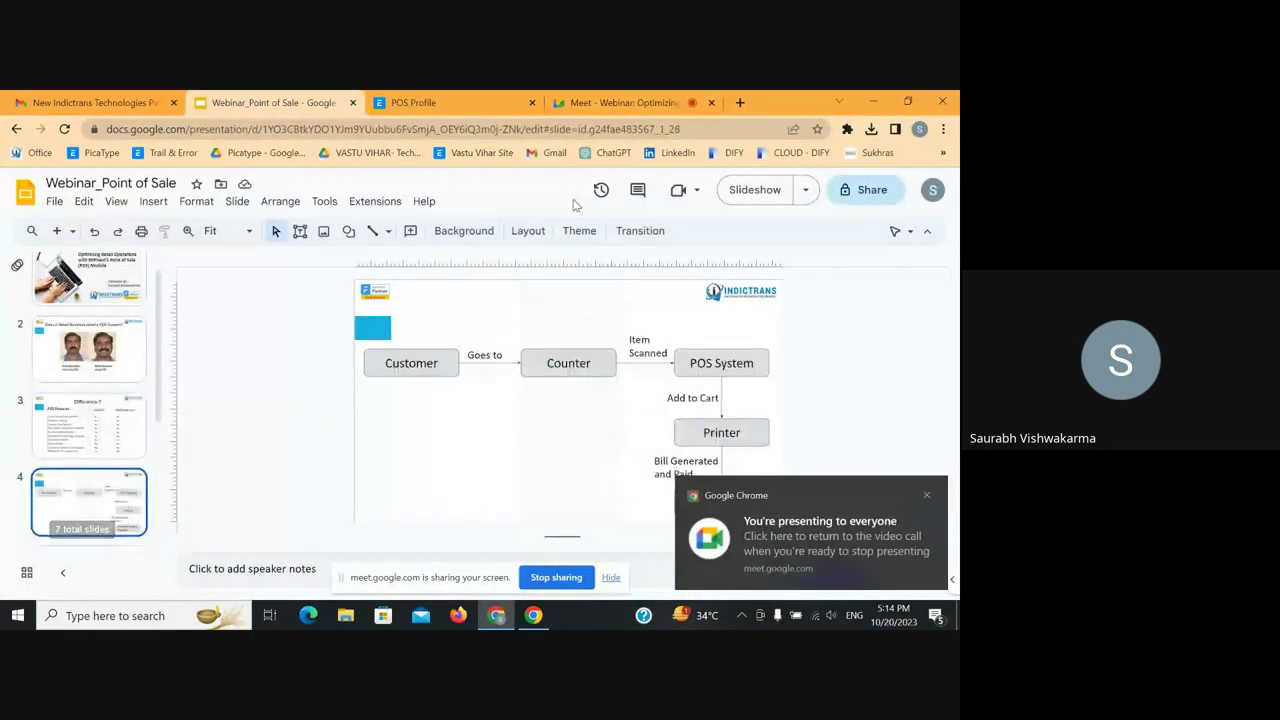
click(755, 196)
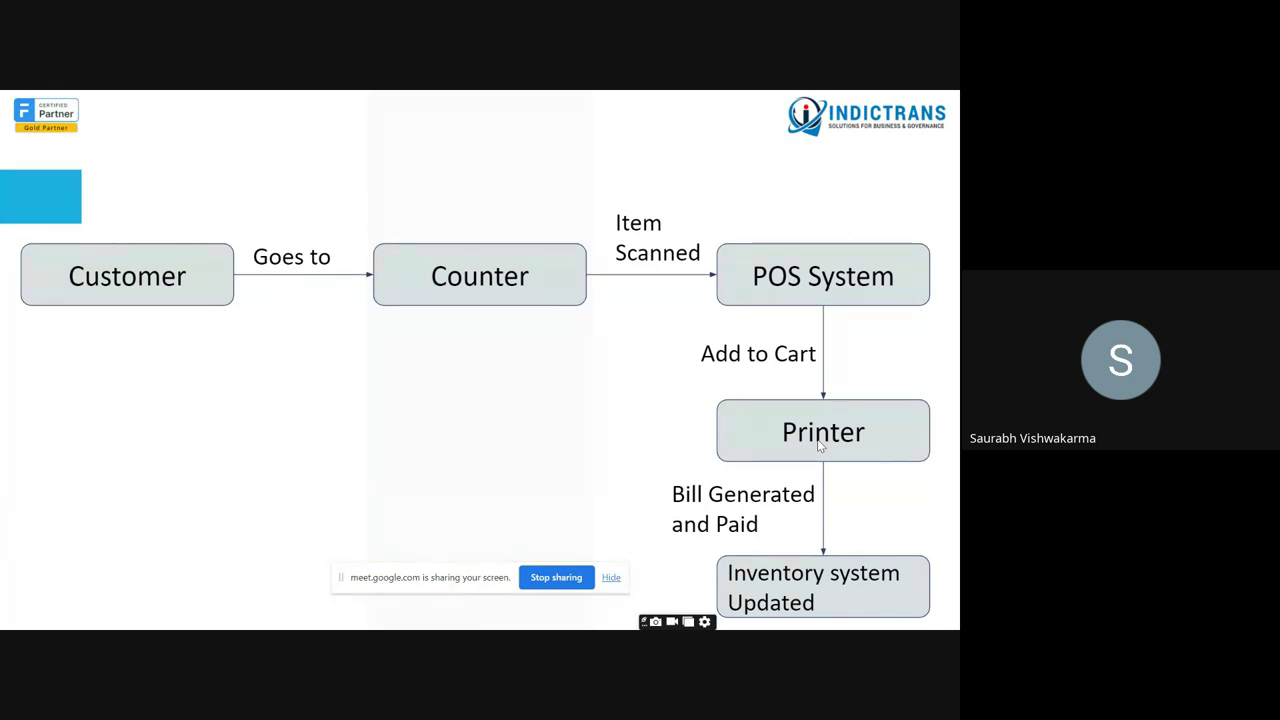
key(Escape)
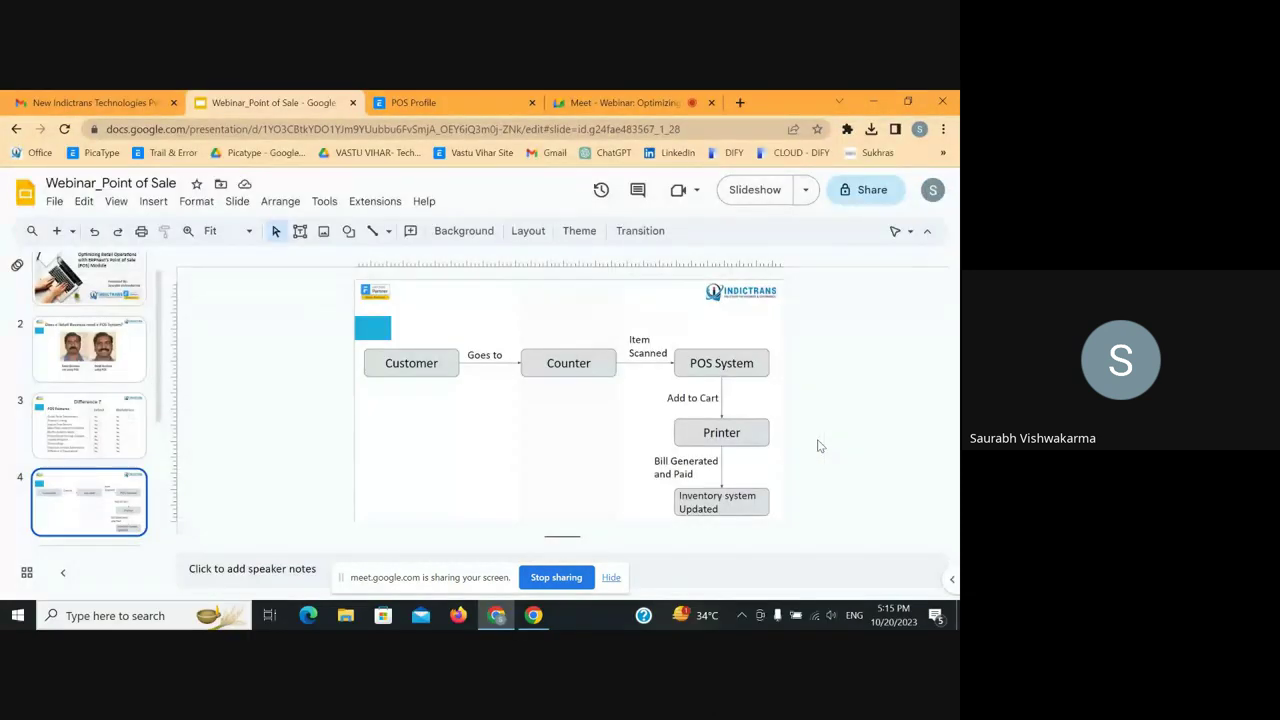
- Switch to ERPNext, return to its home page, and search for "ITEM" to open the Item list
click(482, 92)
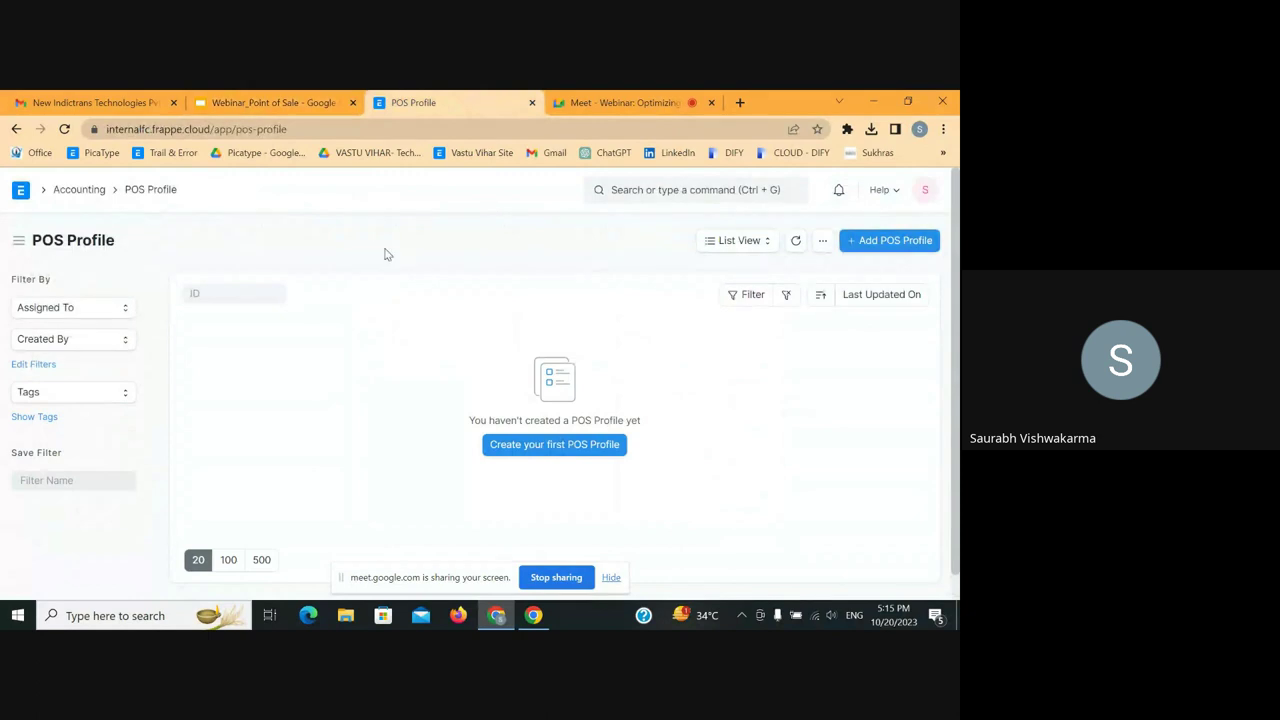
click(21, 191)
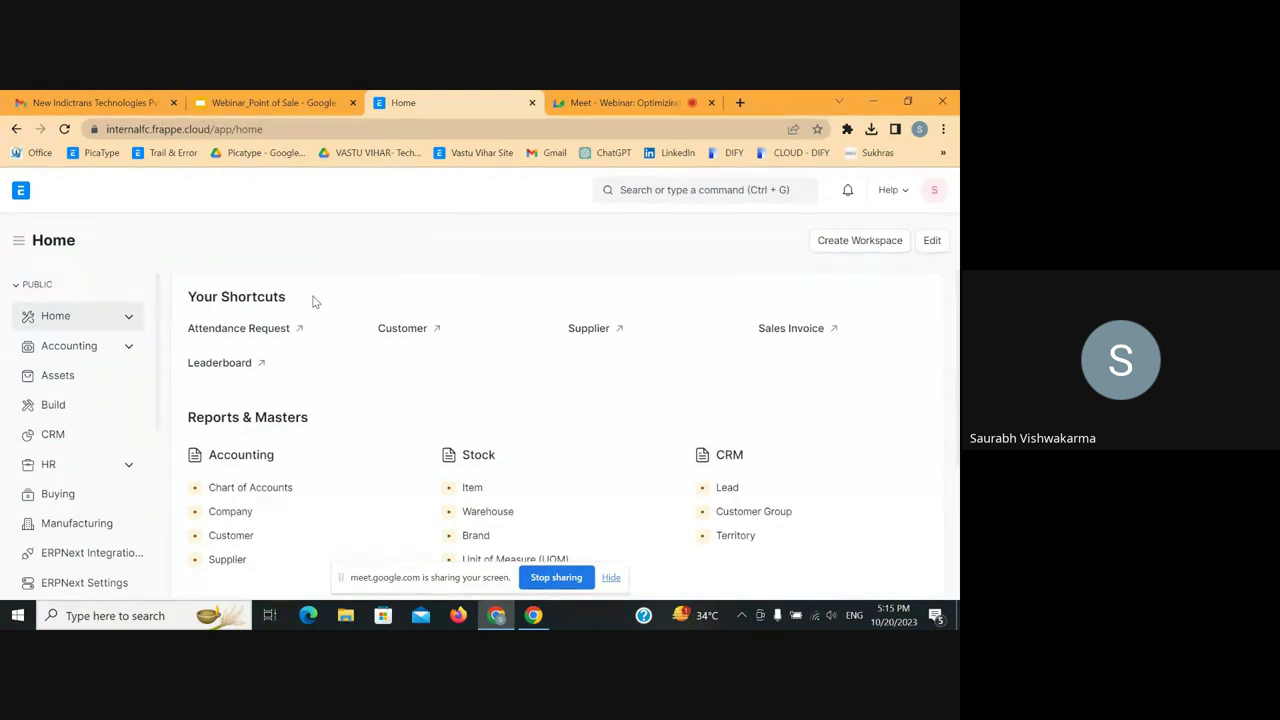
click(643, 191)
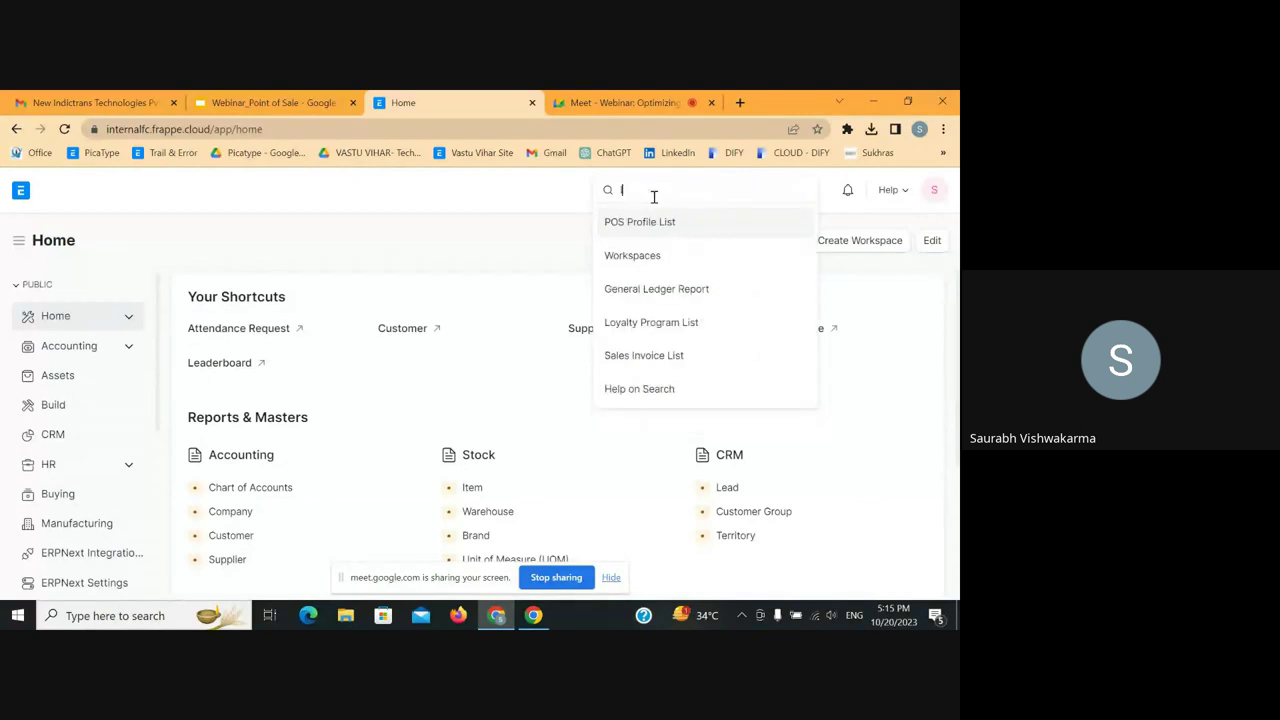
text(ITEM)
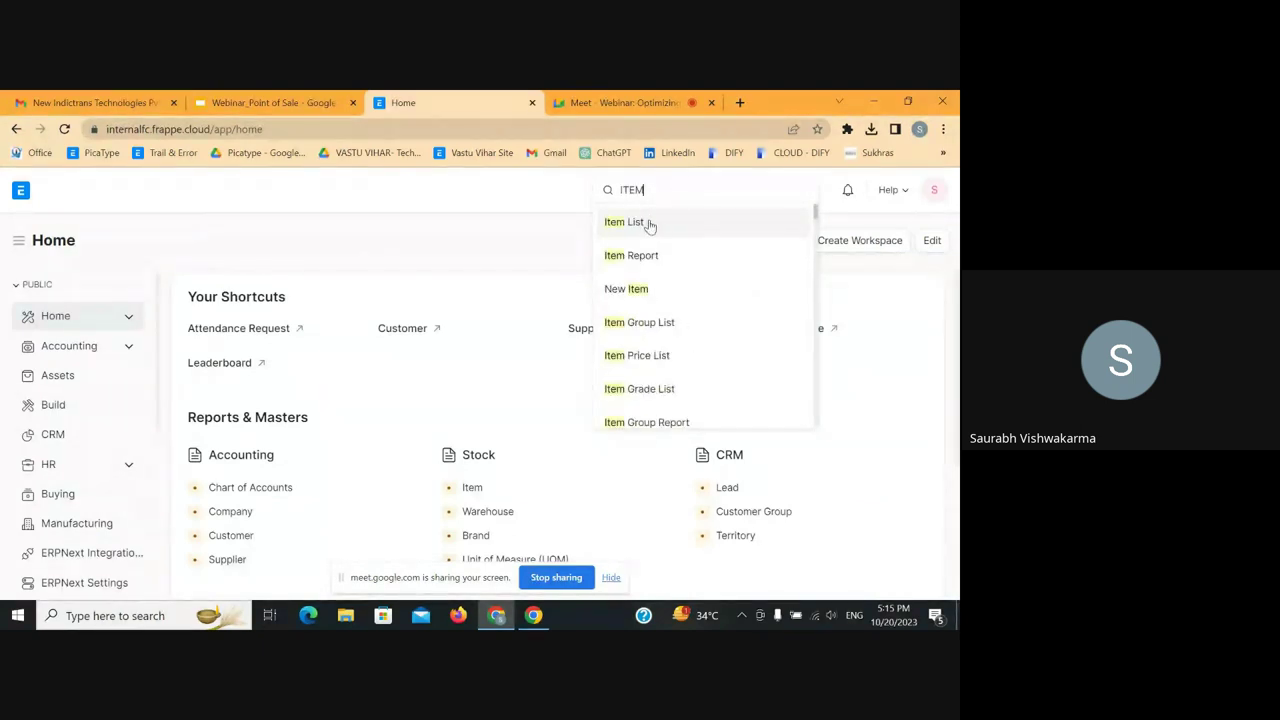
click(646, 223)
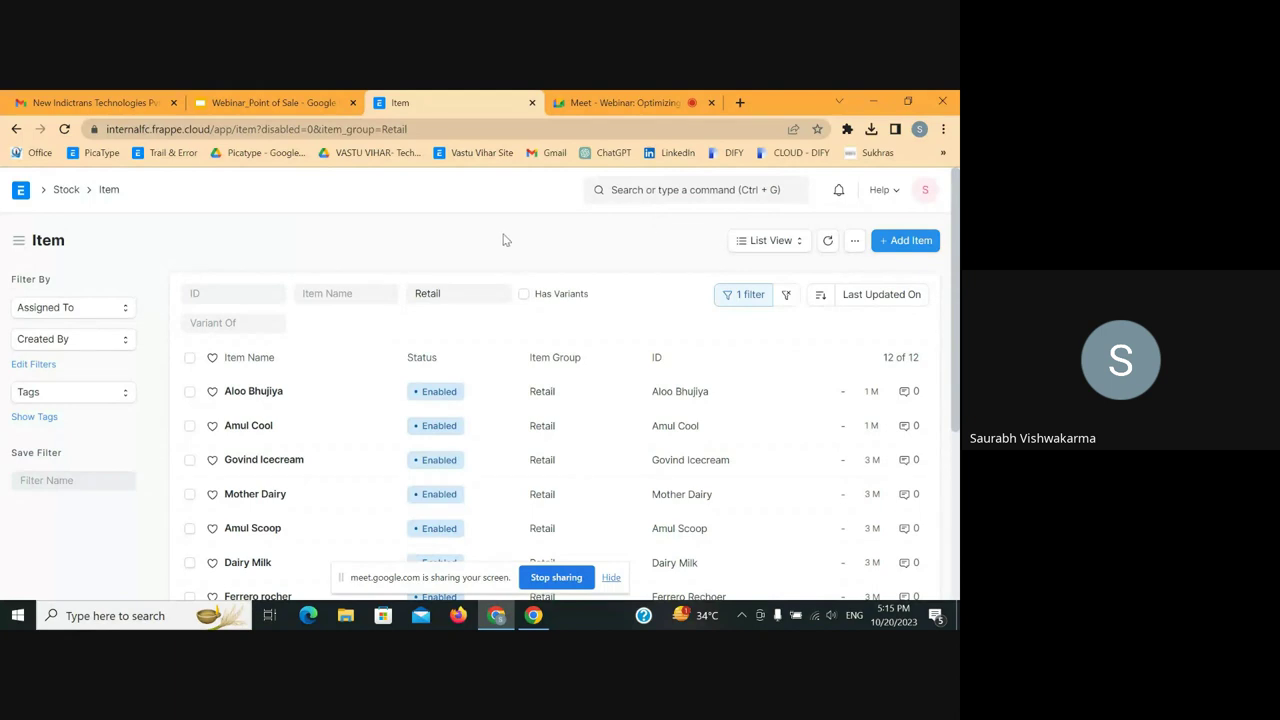
- Look through the Retail items, view the Aloo Bhujiya item record, and return to the Item list
scroll(494, 238, down, 1)
scroll(353, 311, down, 2)
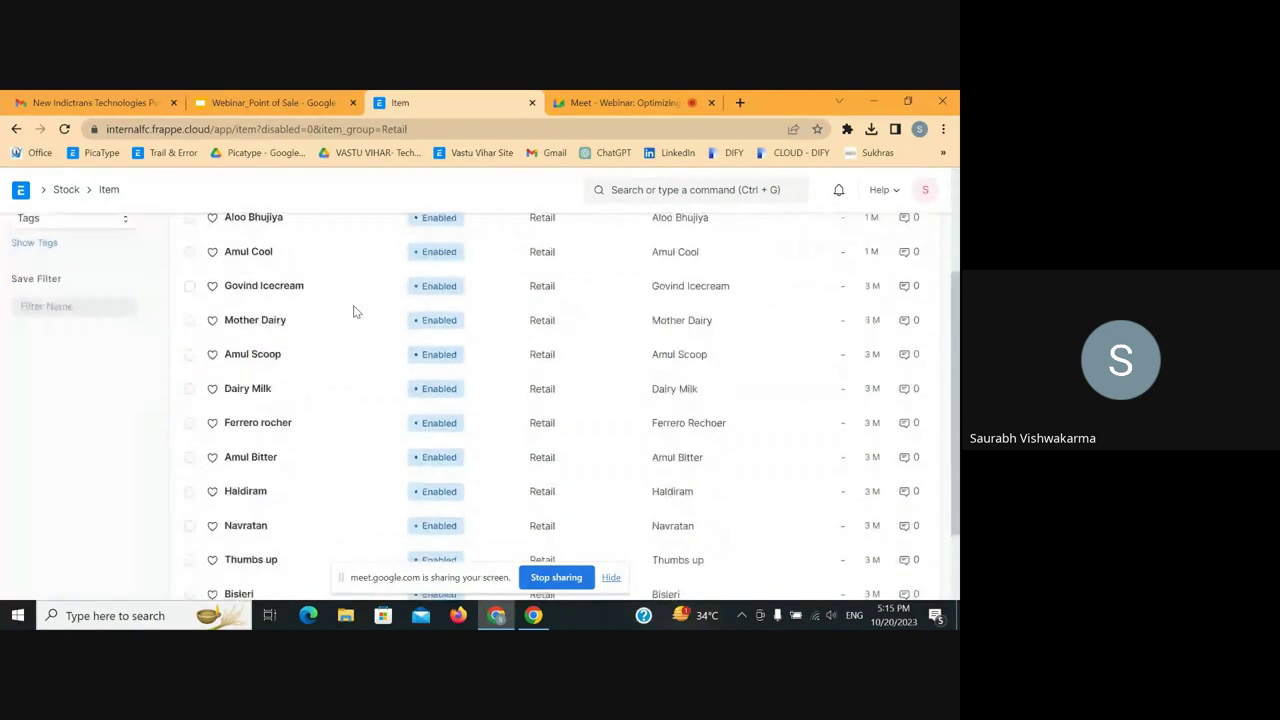
scroll(291, 340, down, 1)
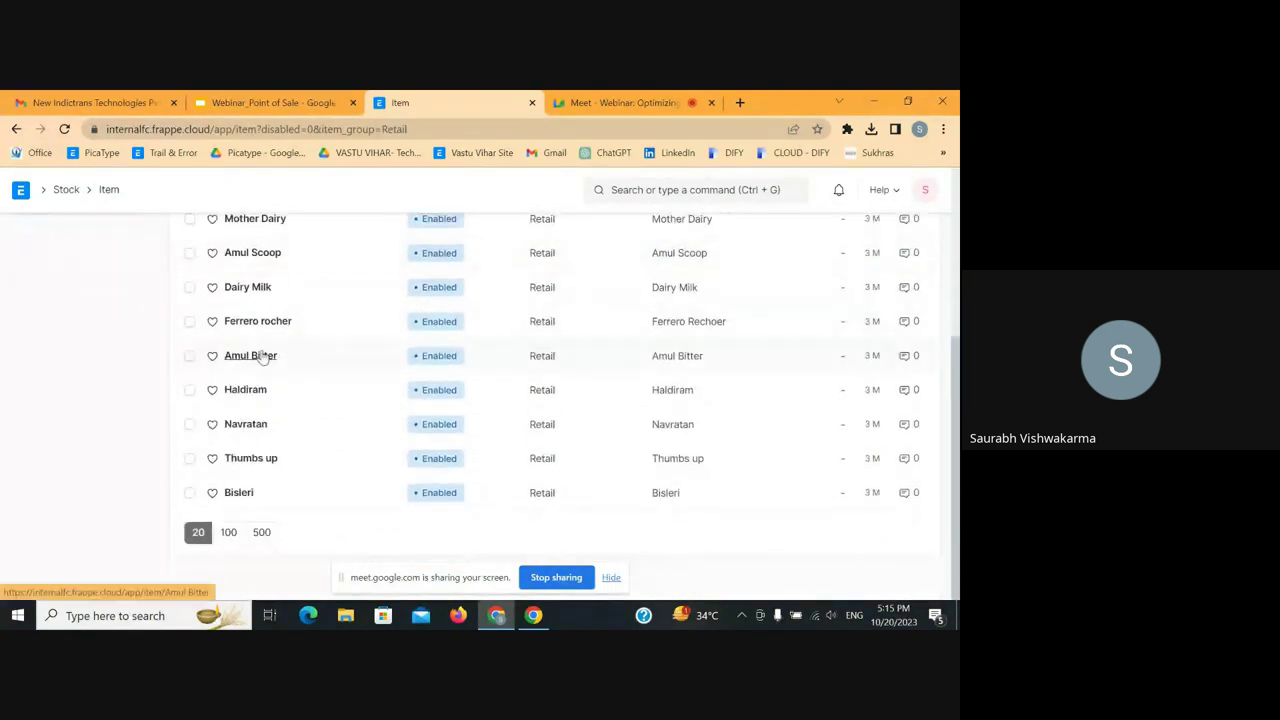
scroll(280, 360, up, 3)
click(253, 368)
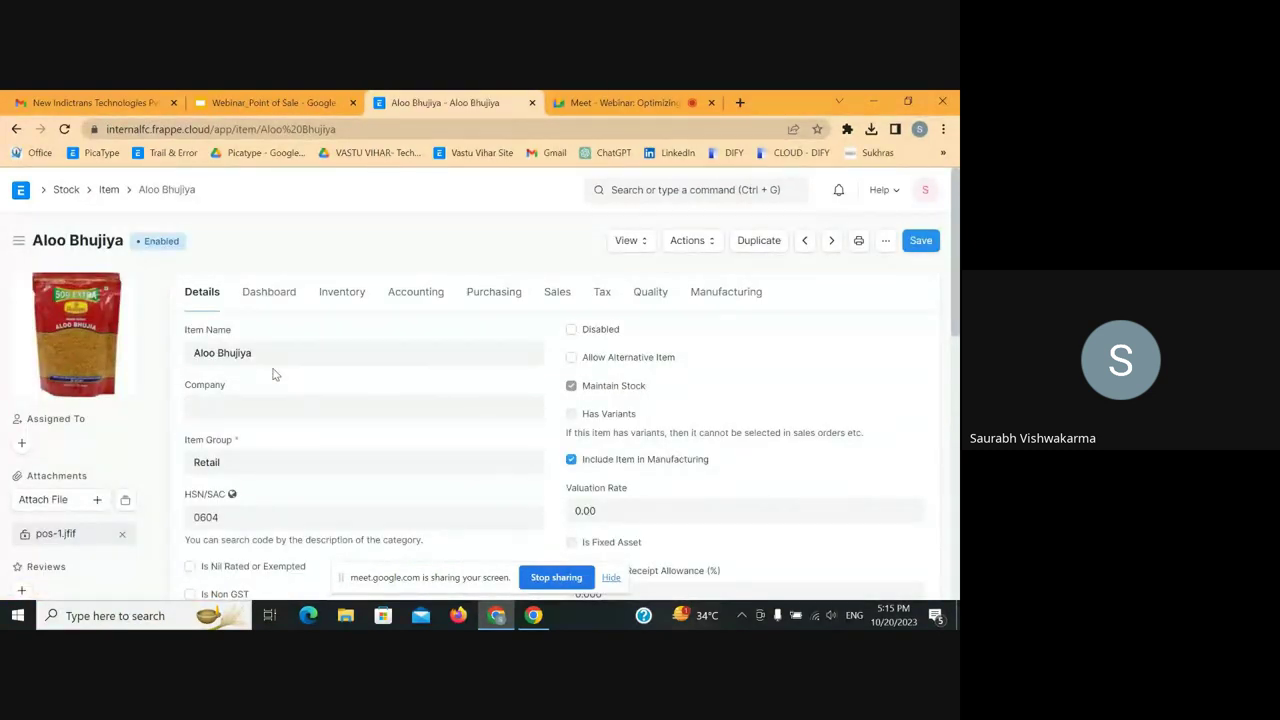
mouse_move(78, 337)
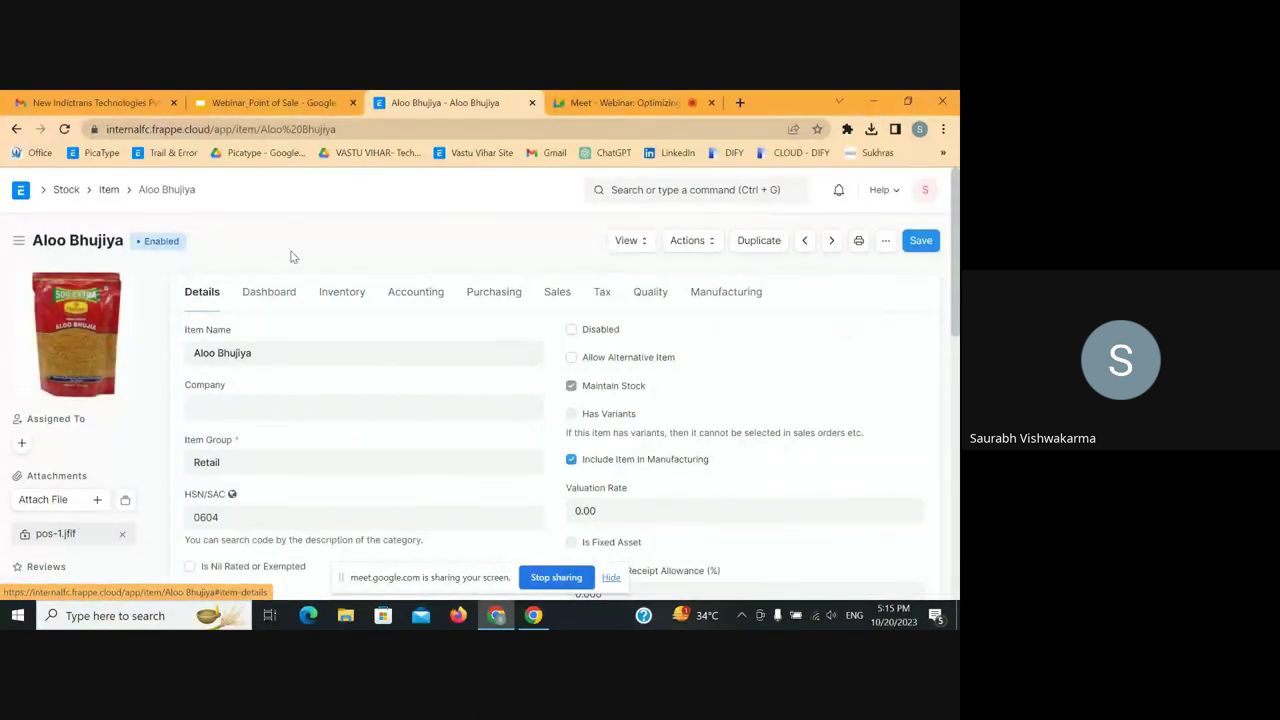
key(alt+Left)
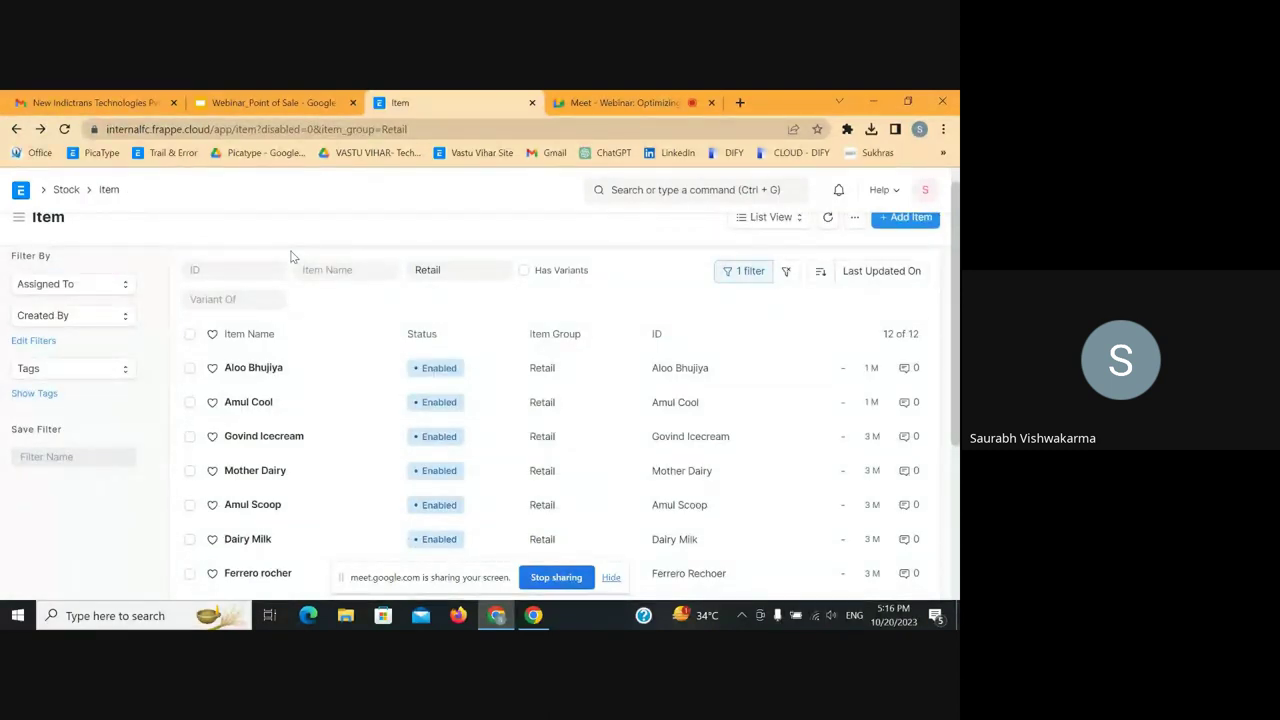
scroll(408, 292, up, 1)
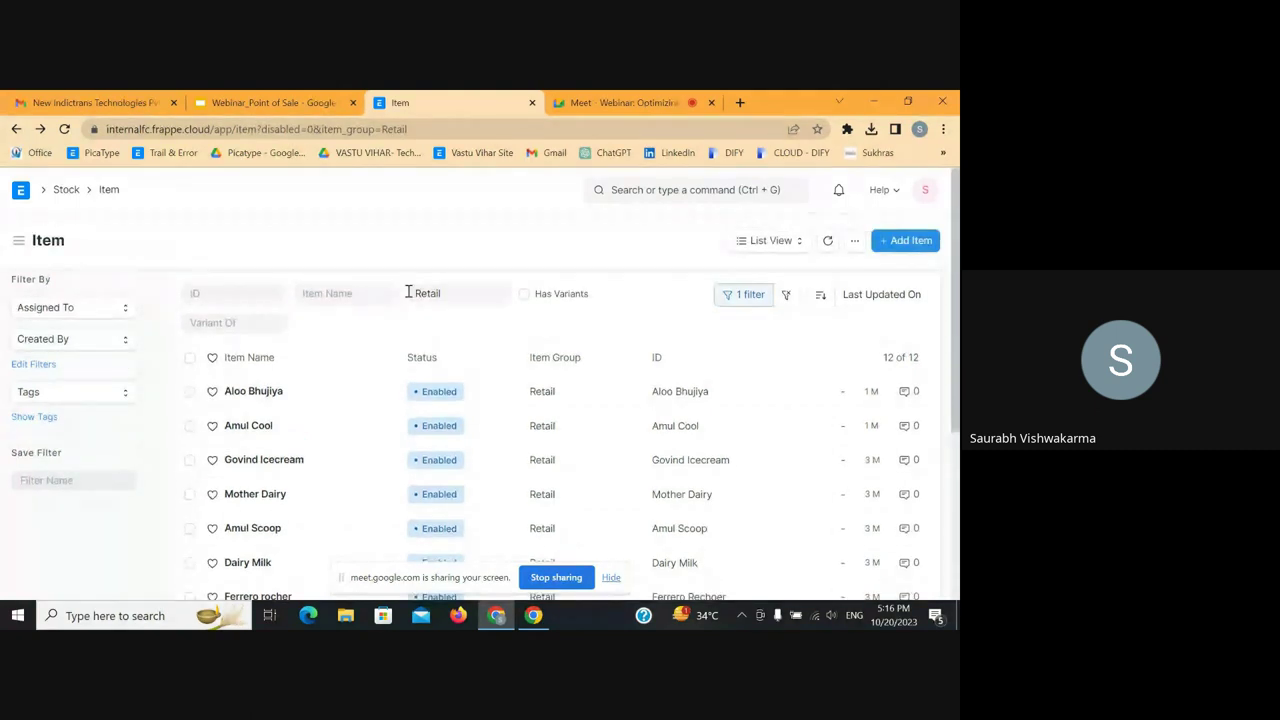
- Find the Stock Entry list and view its first Material Receipt entry
click(636, 190)
text(STOCK EN)
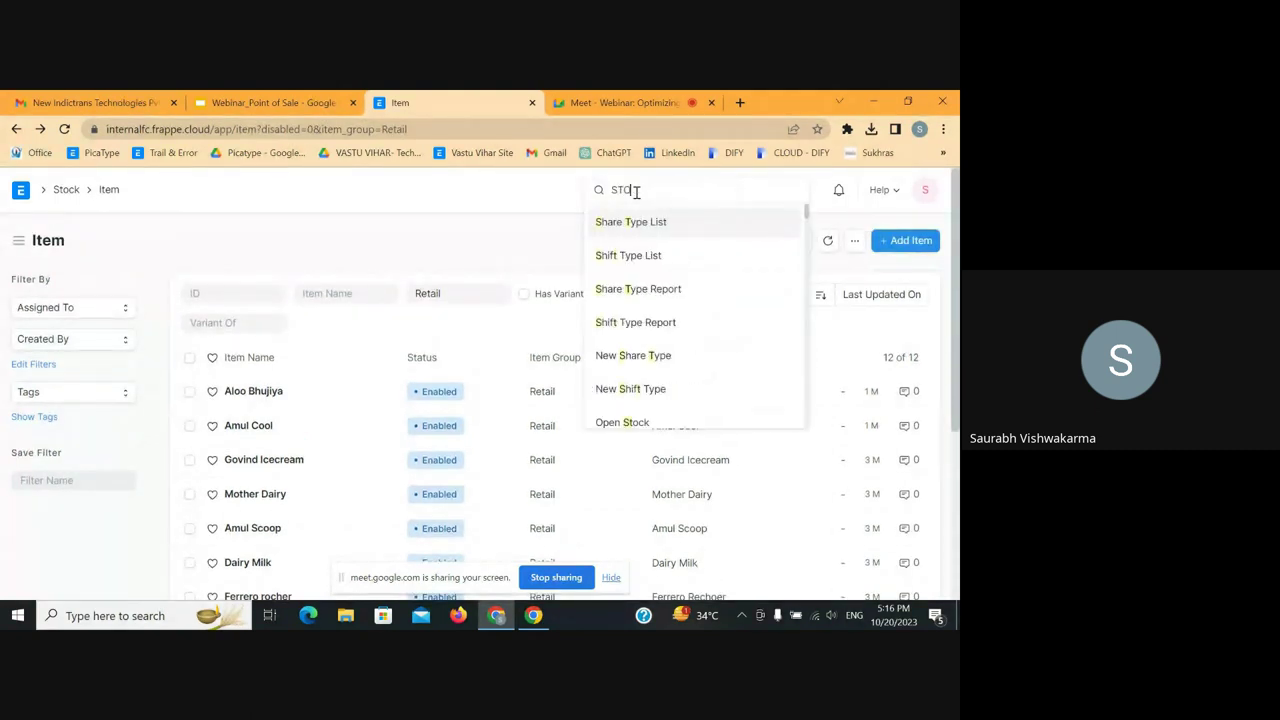
click(645, 222)
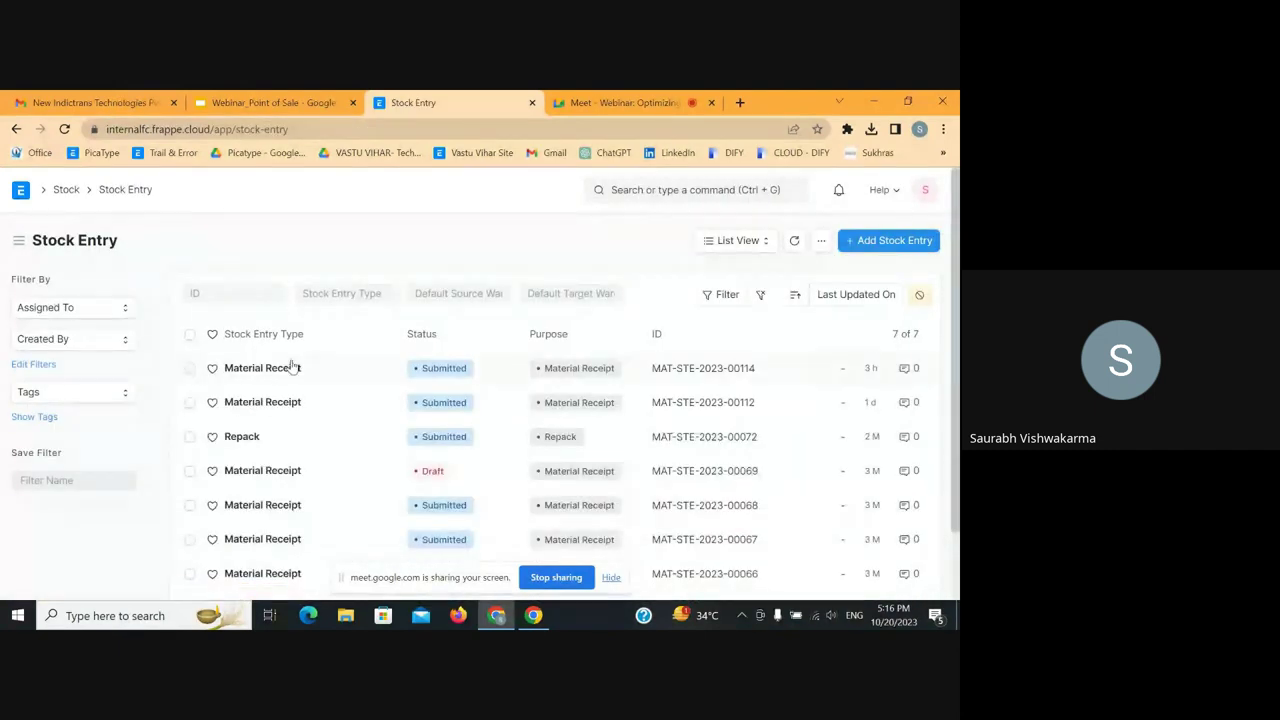
click(281, 369)
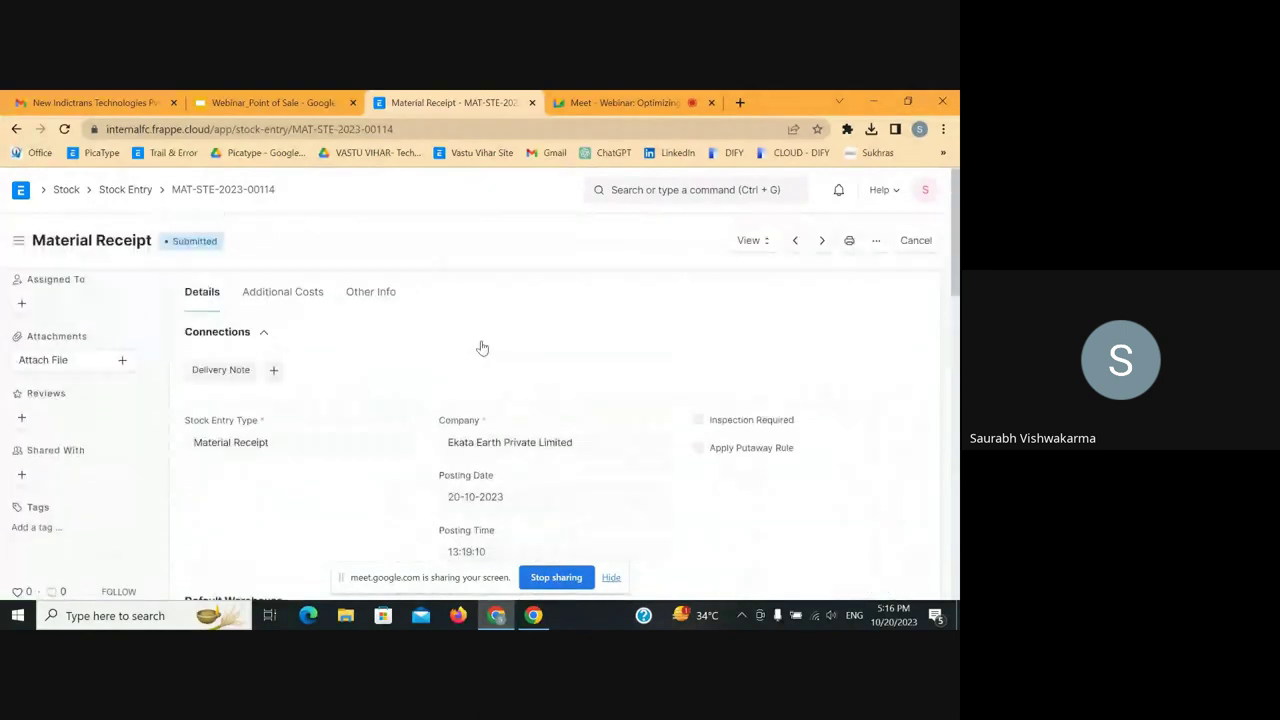
- Search for the POS Settings and examine the configured POS fields and search fields
click(633, 189)
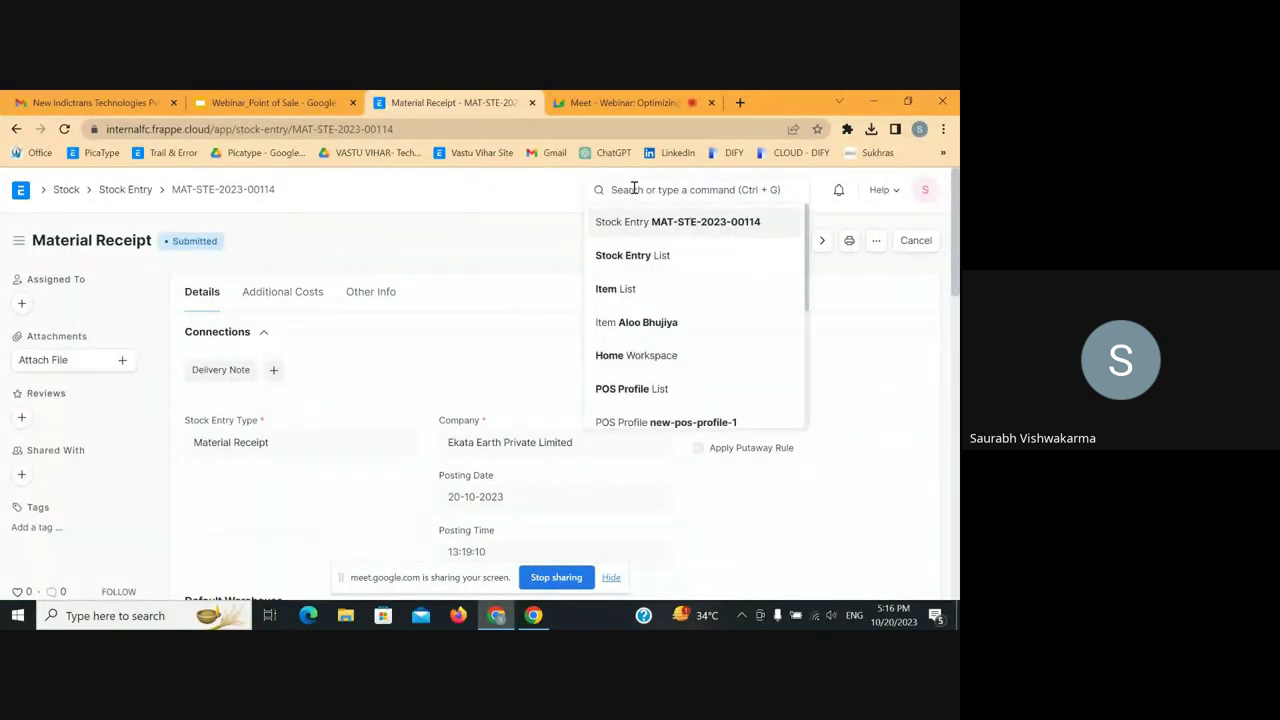
text(POS SE)
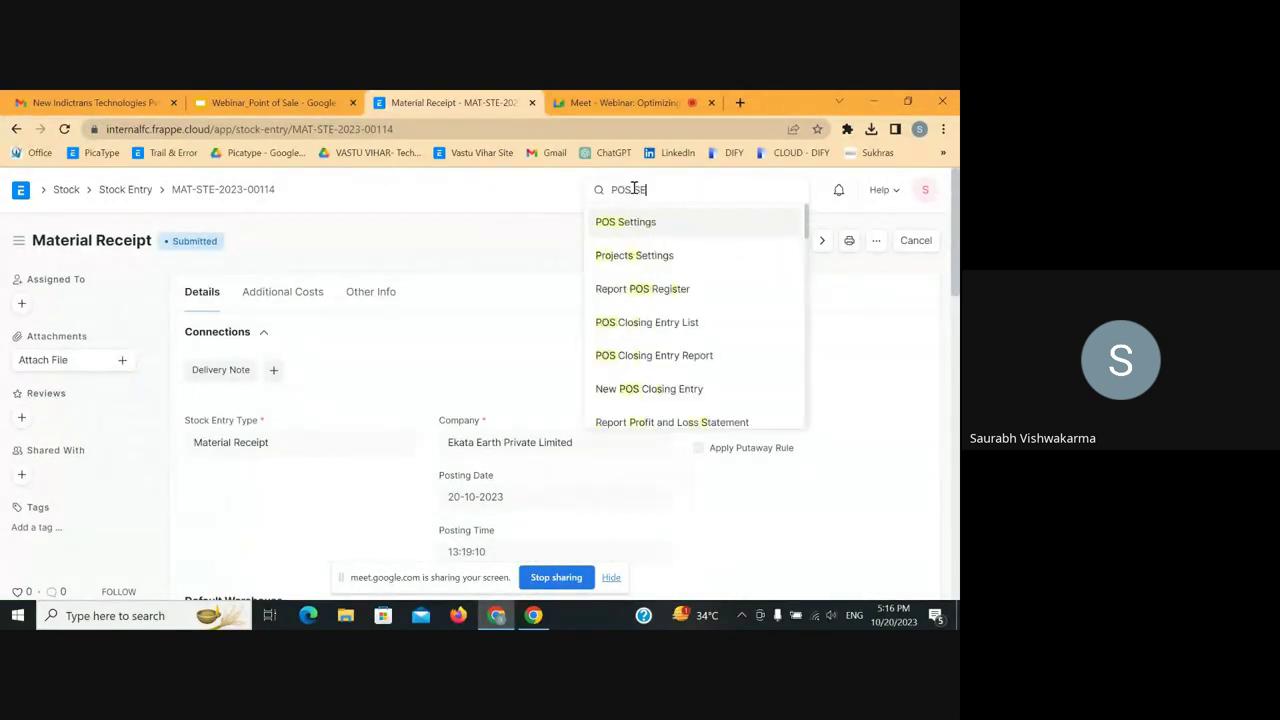
click(640, 222)
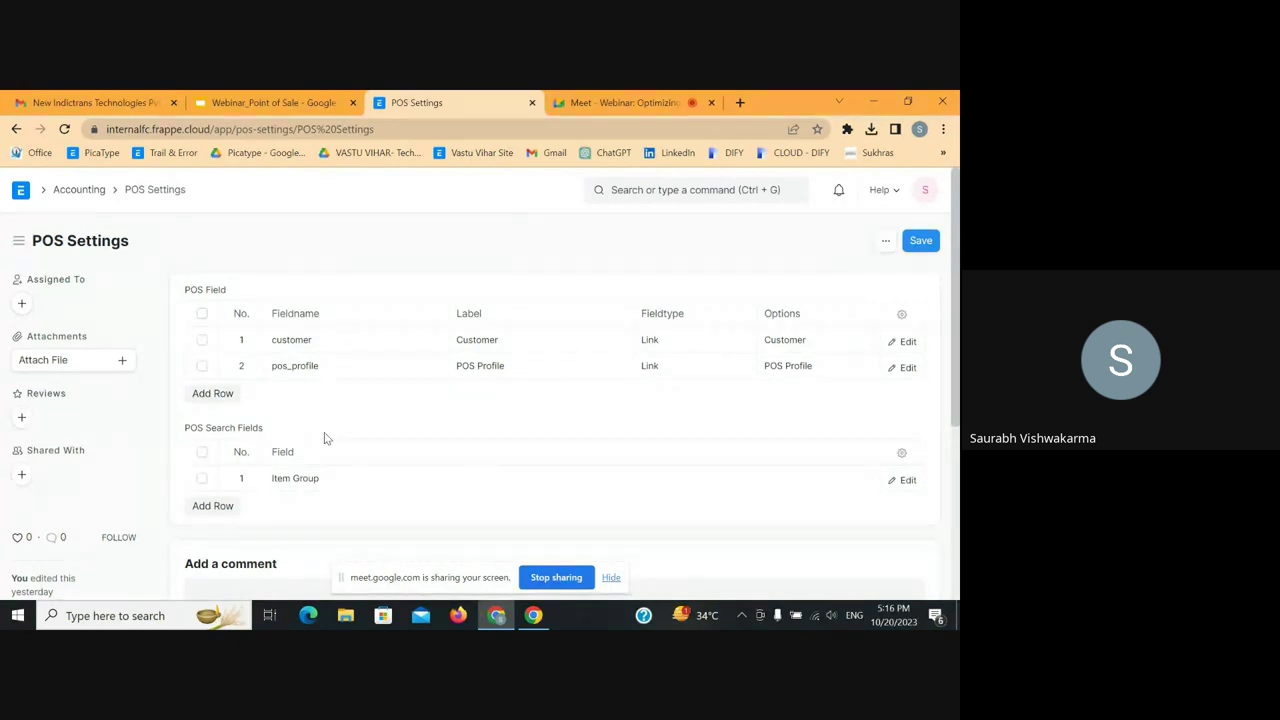
- Add a new POS Profile from the POS Profile list and name it "Counter no 1"
click(674, 189)
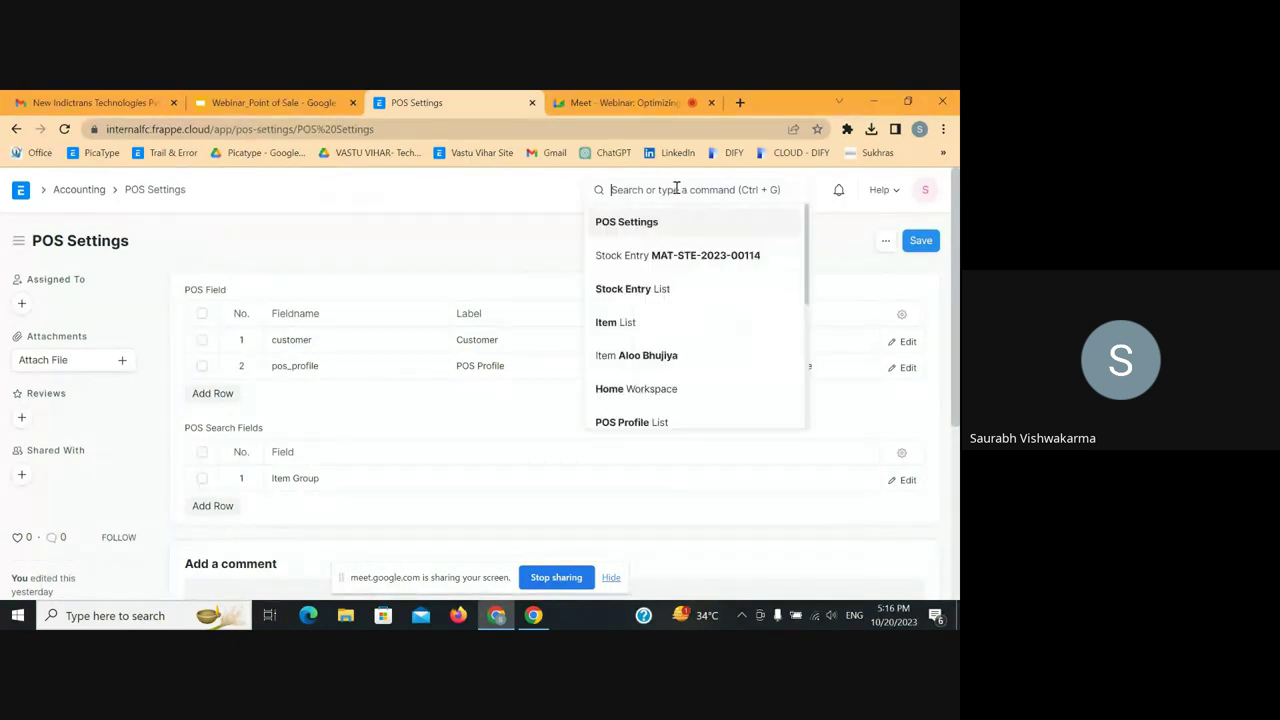
text(POS Pr)
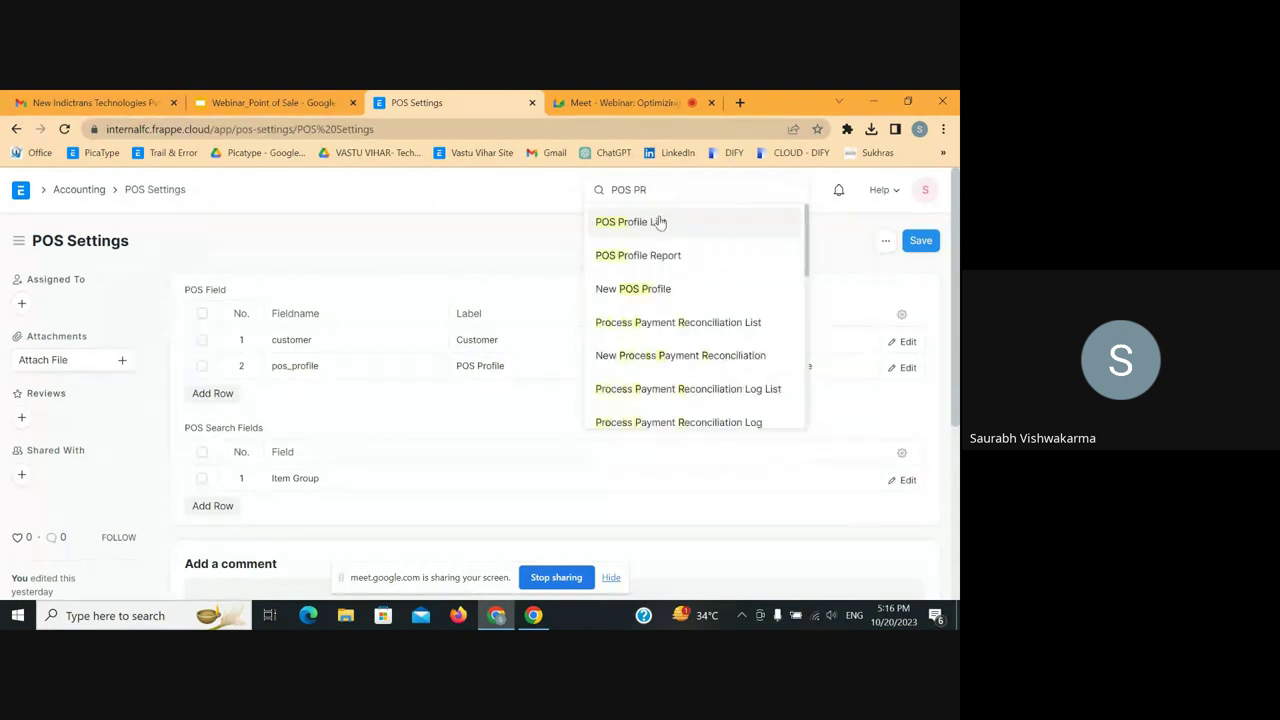
click(659, 222)
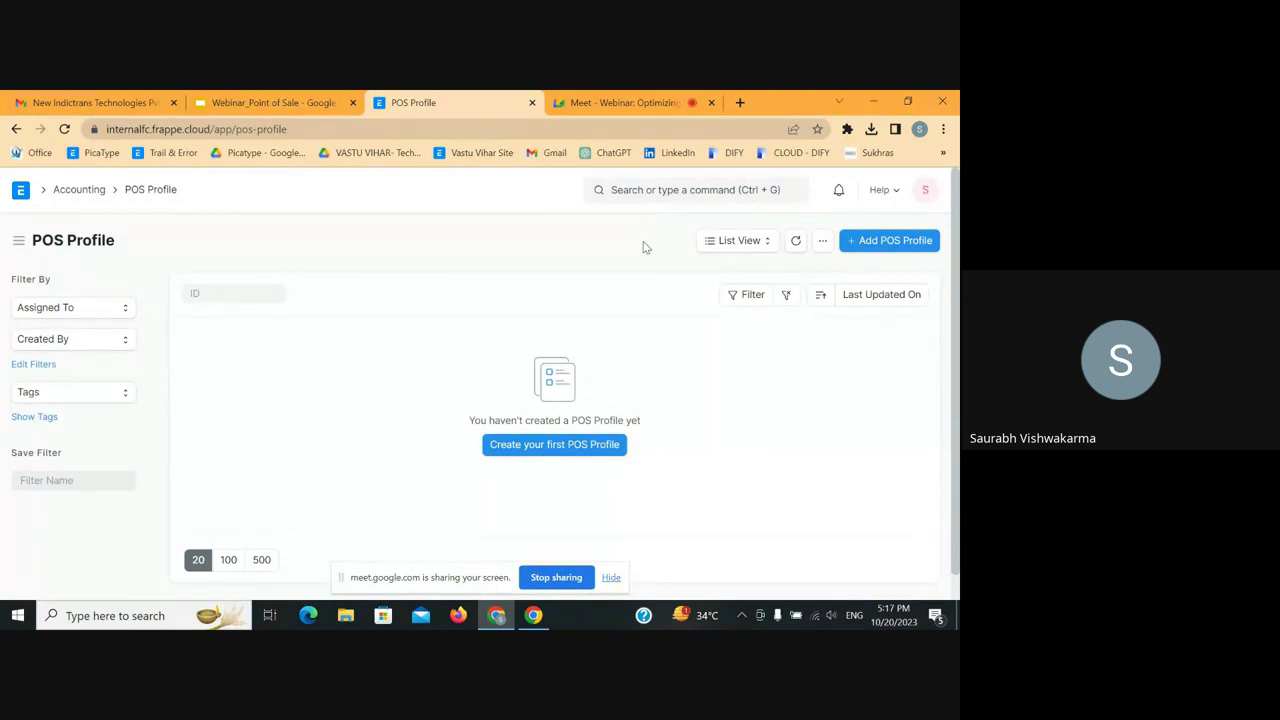
click(860, 241)
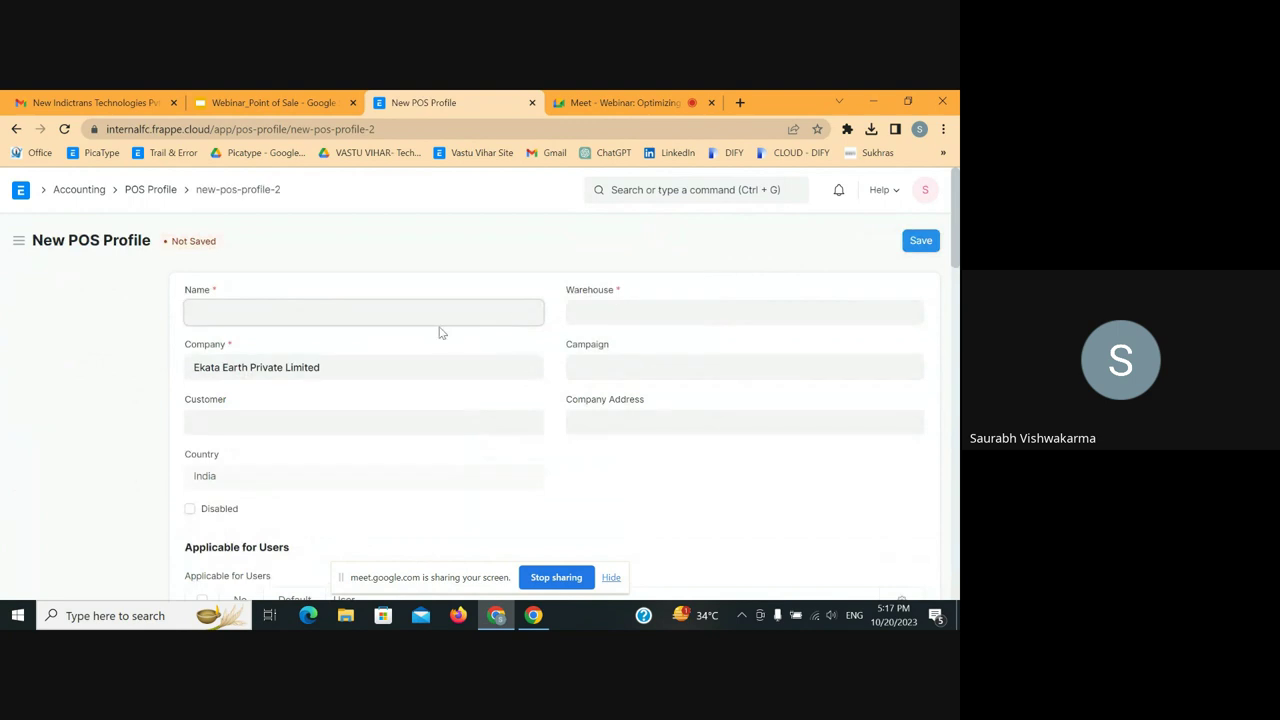
text(Counter no 1)
- Set the POS profile's warehouse to Stores - EEPL and its company address to Ekata Earth Private Limited-Billing
click(579, 314)
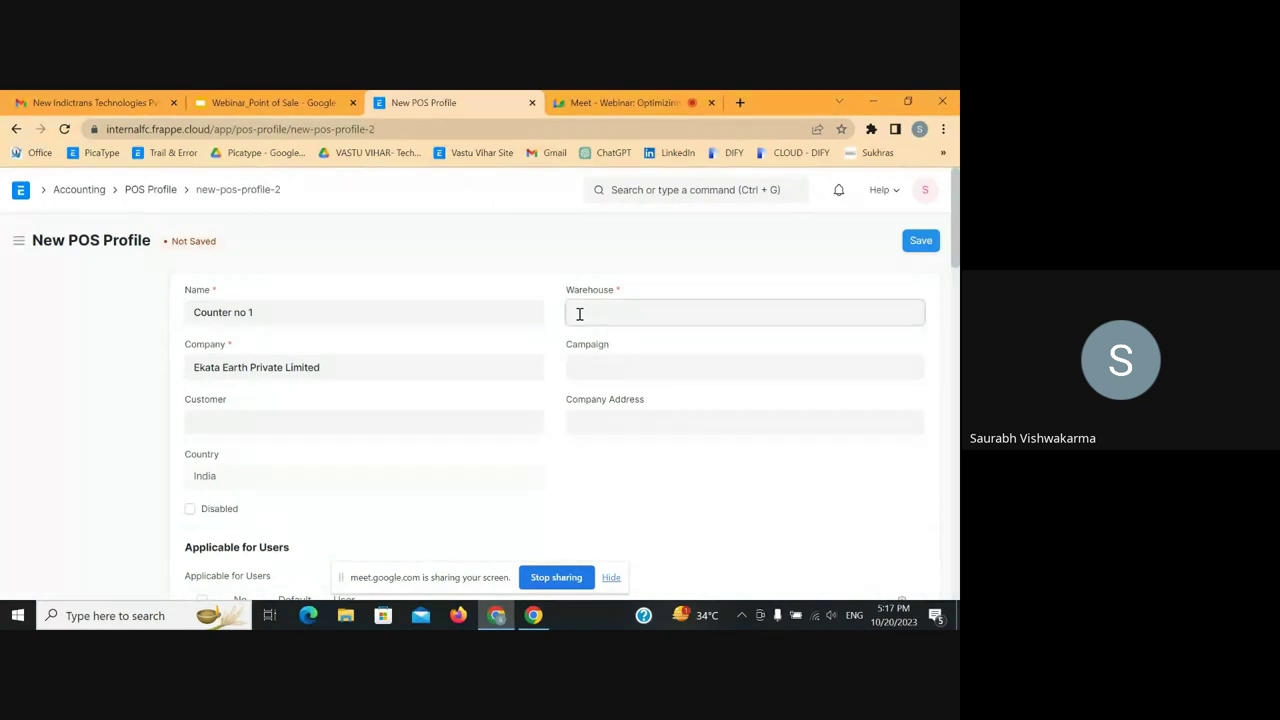
text(sto)
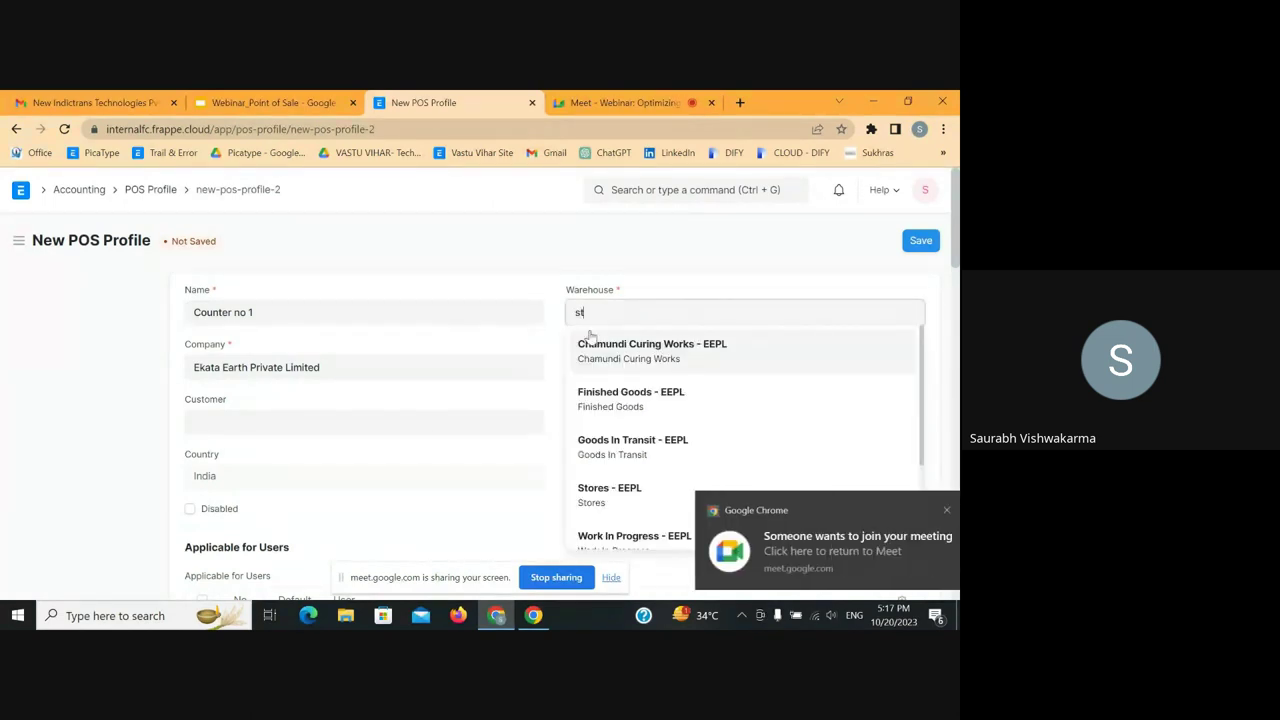
click(600, 350)
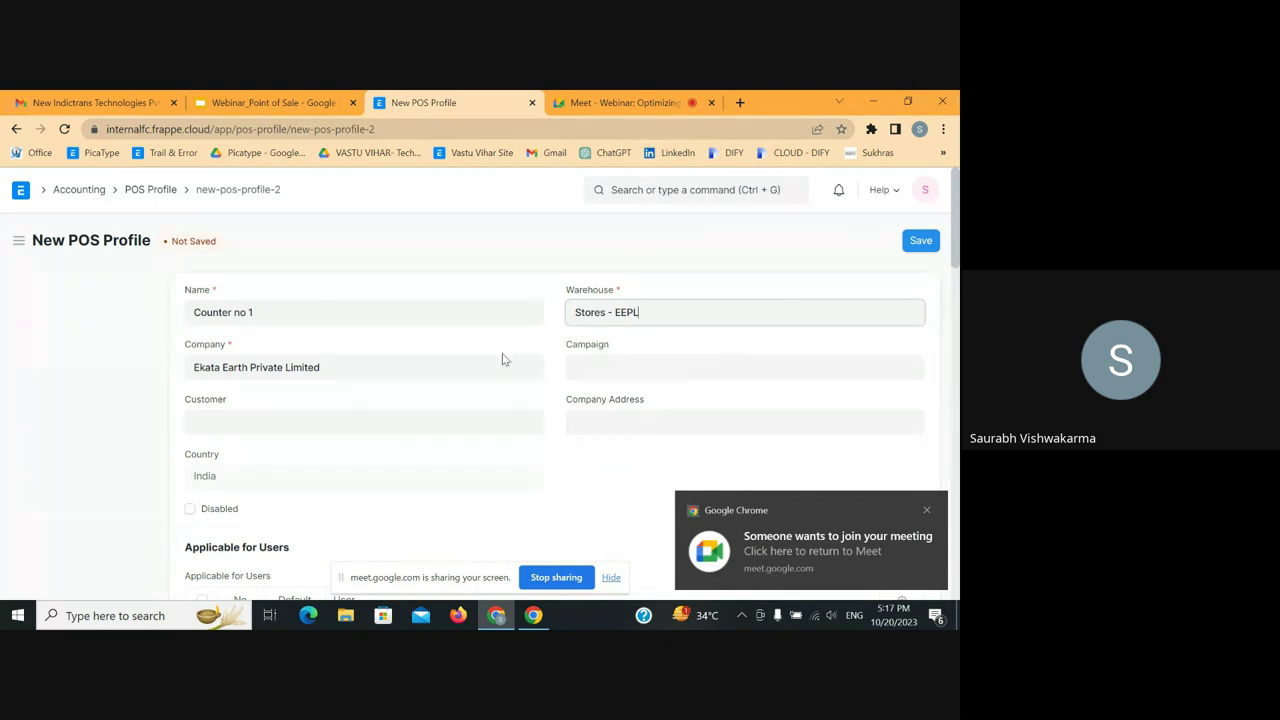
scroll(502, 355, down, 1)
click(605, 373)
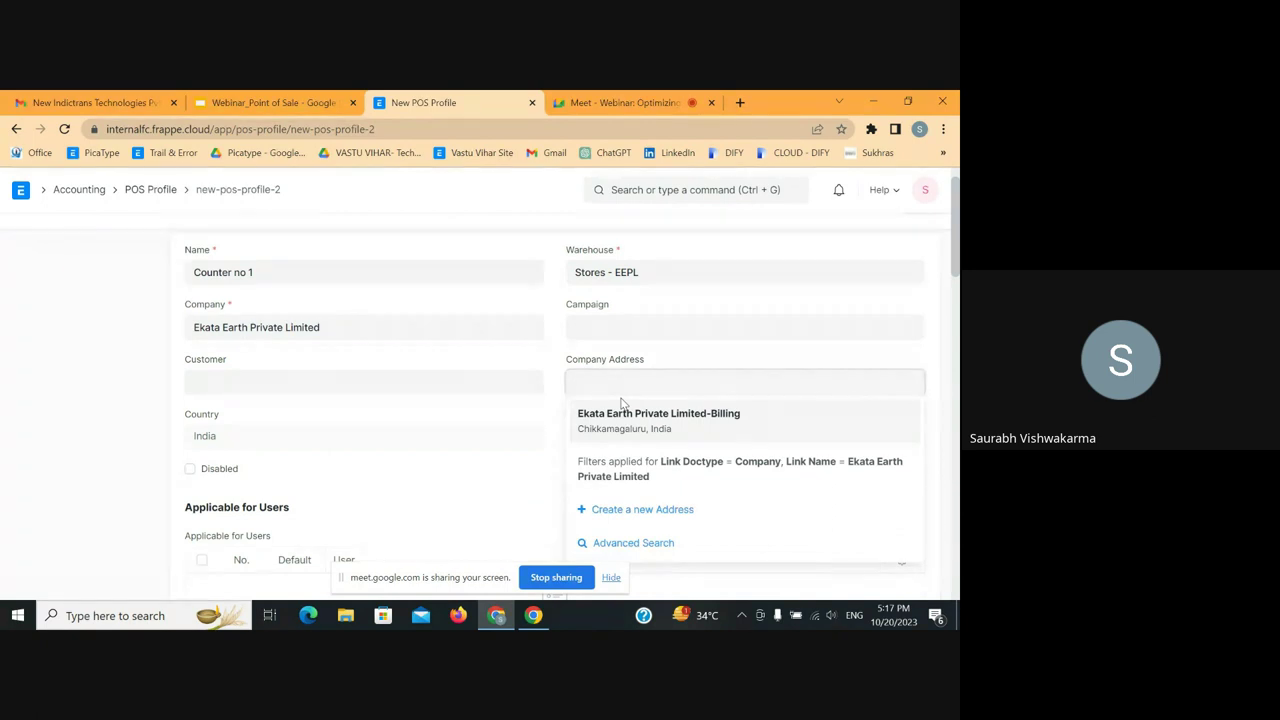
click(617, 425)
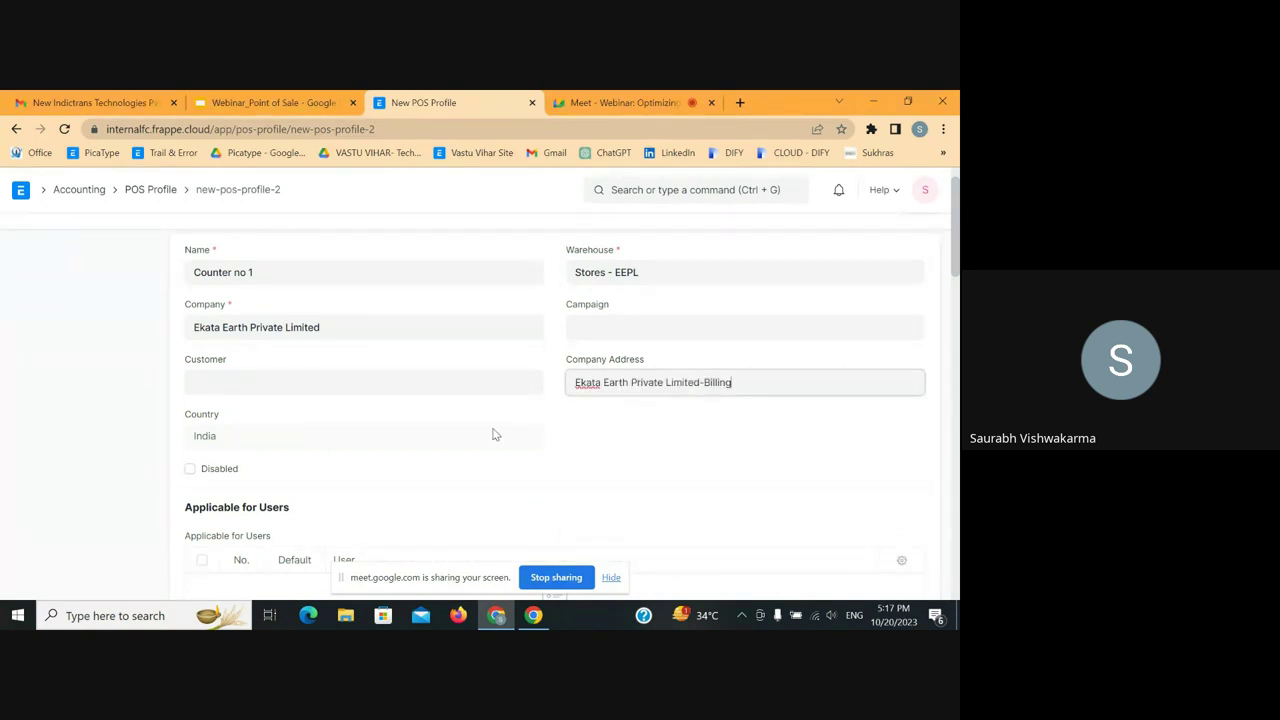
- Set the mode of payment in the first Payment Methods row of the POS profile to Cash
scroll(493, 434, down, 3)
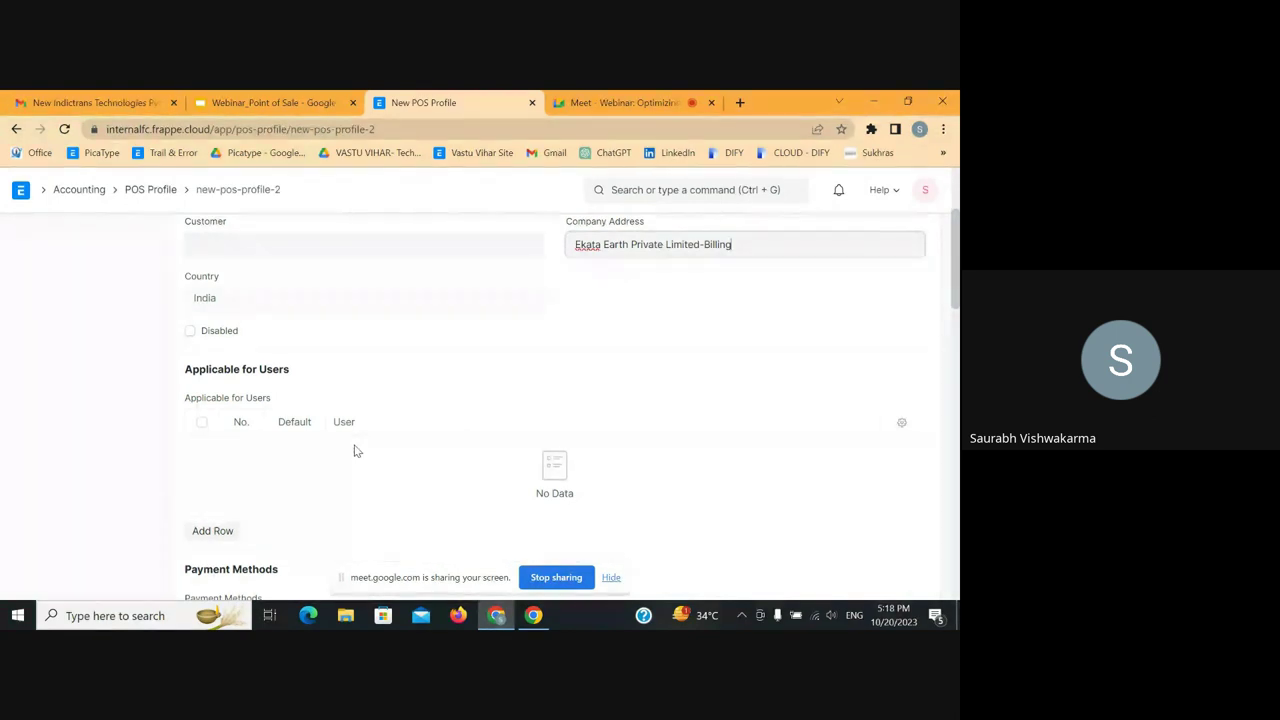
scroll(355, 450, down, 1)
scroll(296, 388, down, 3)
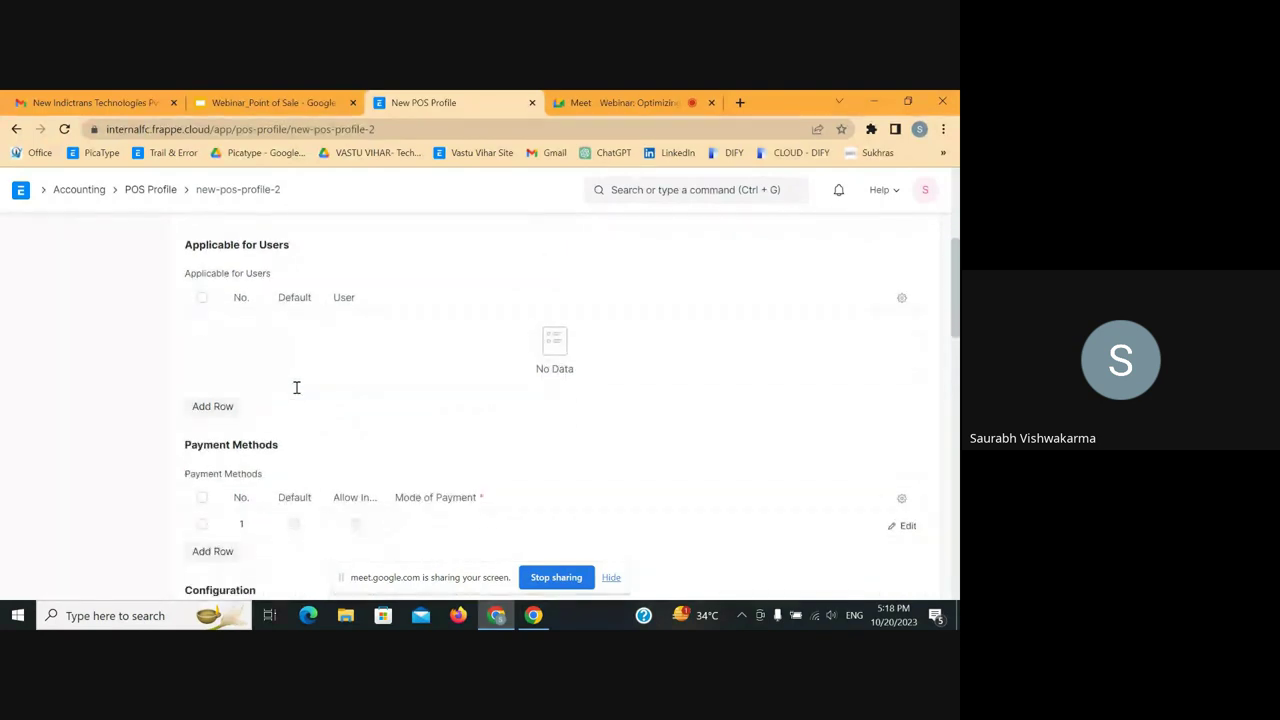
click(417, 444)
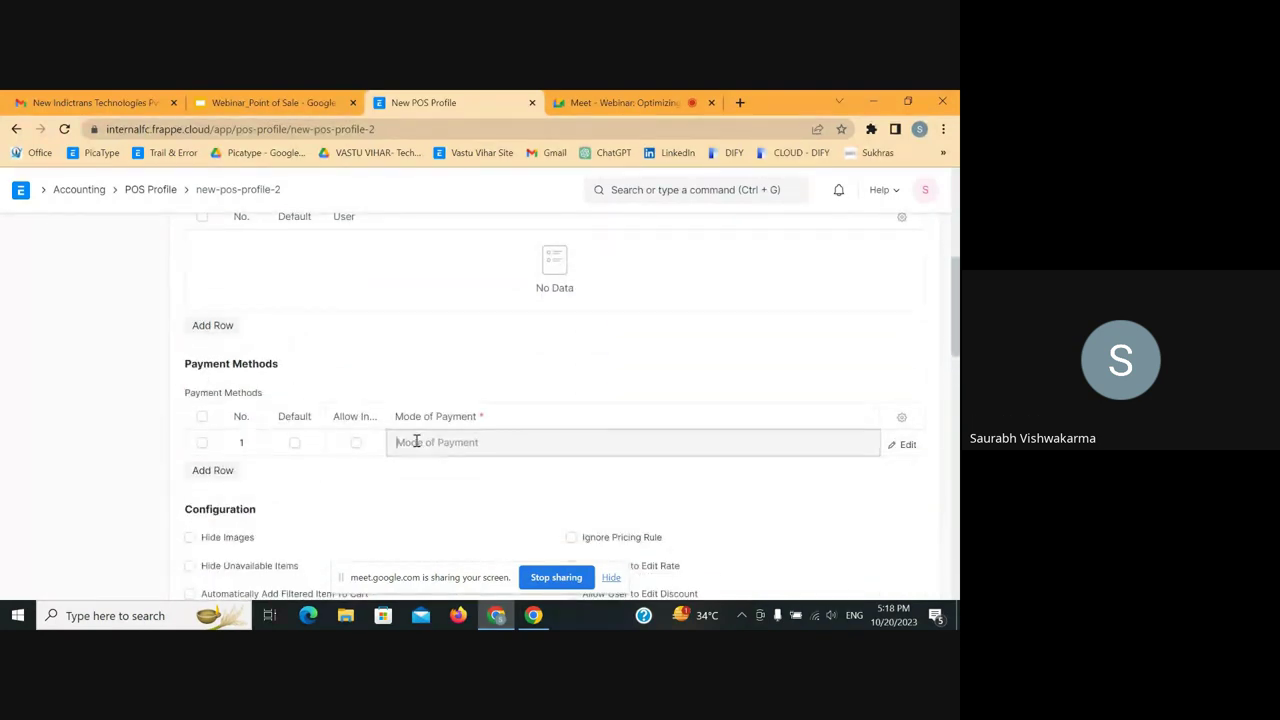
text(cash)
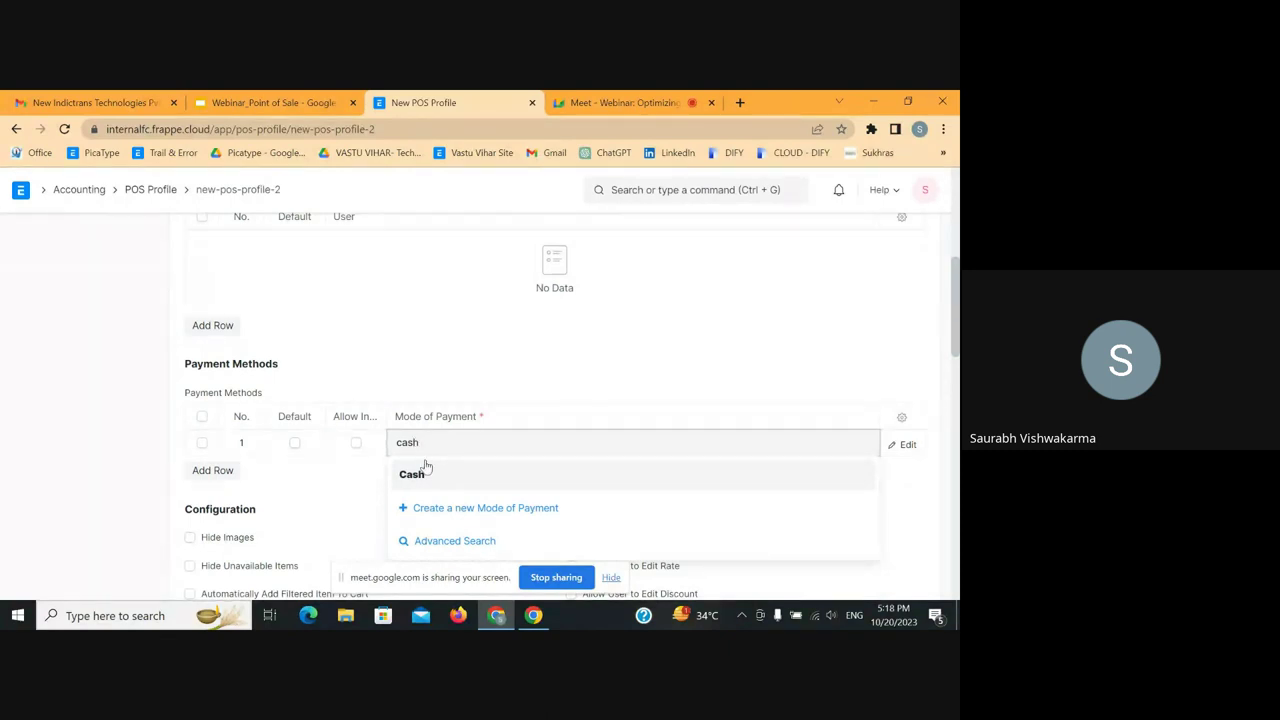
click(412, 475)
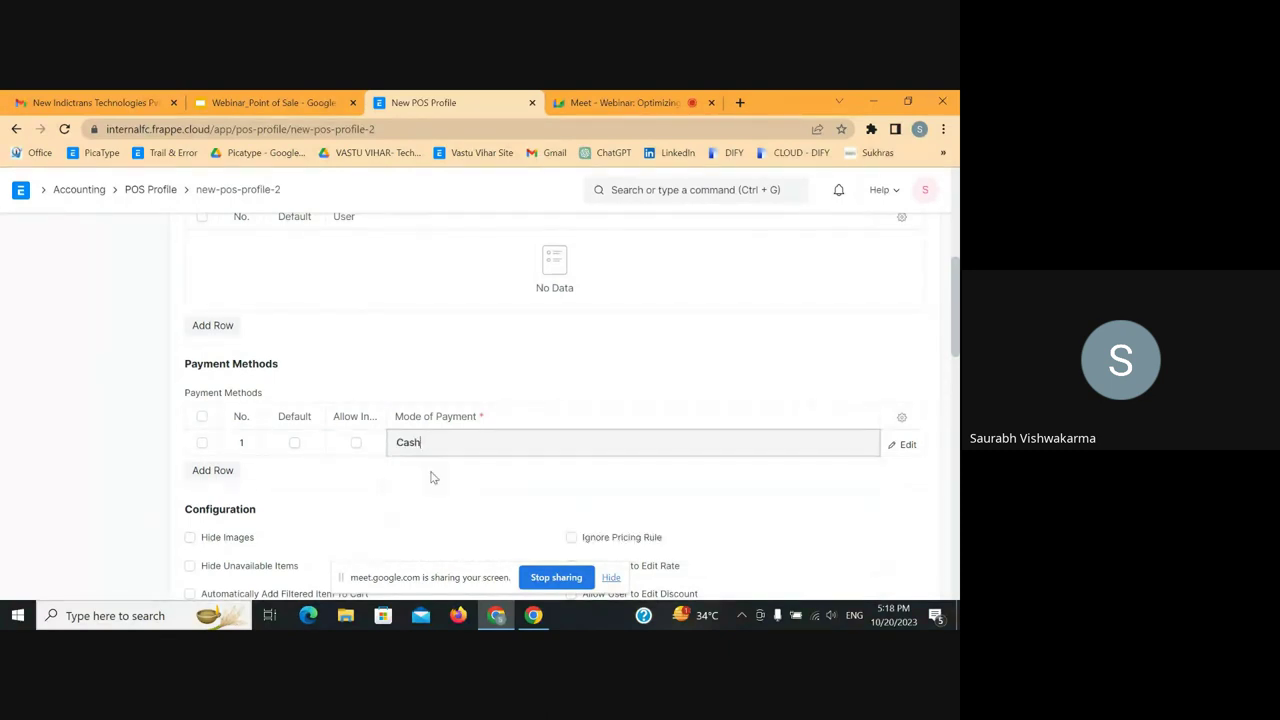
- Add Credit Card as a second payment method in the POS profile and mark Cash as the default
click(212, 470)
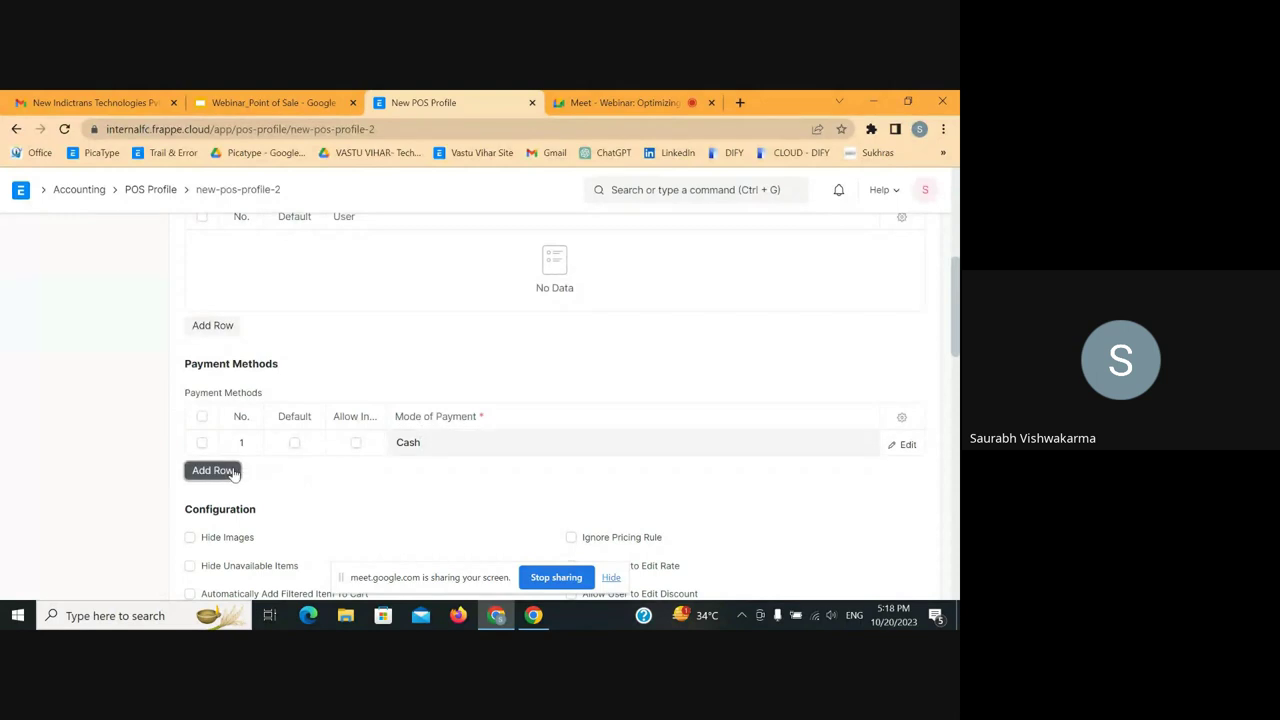
click(409, 468)
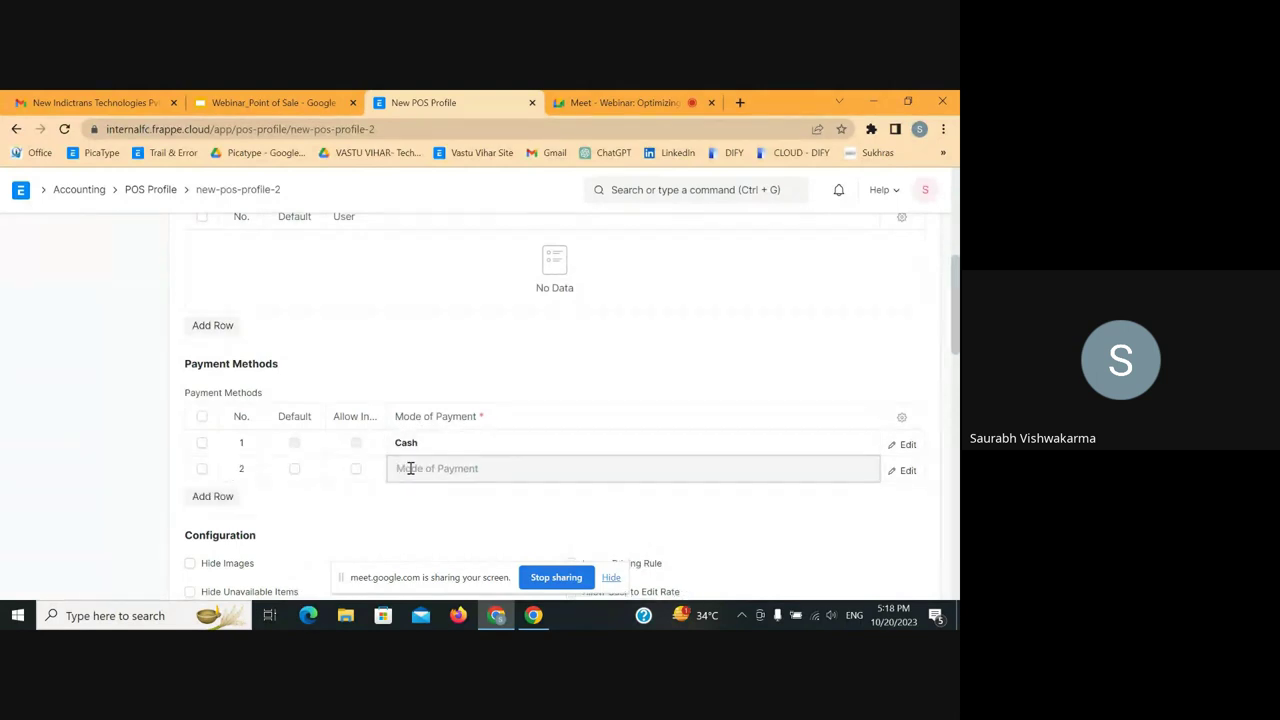
text(cre)
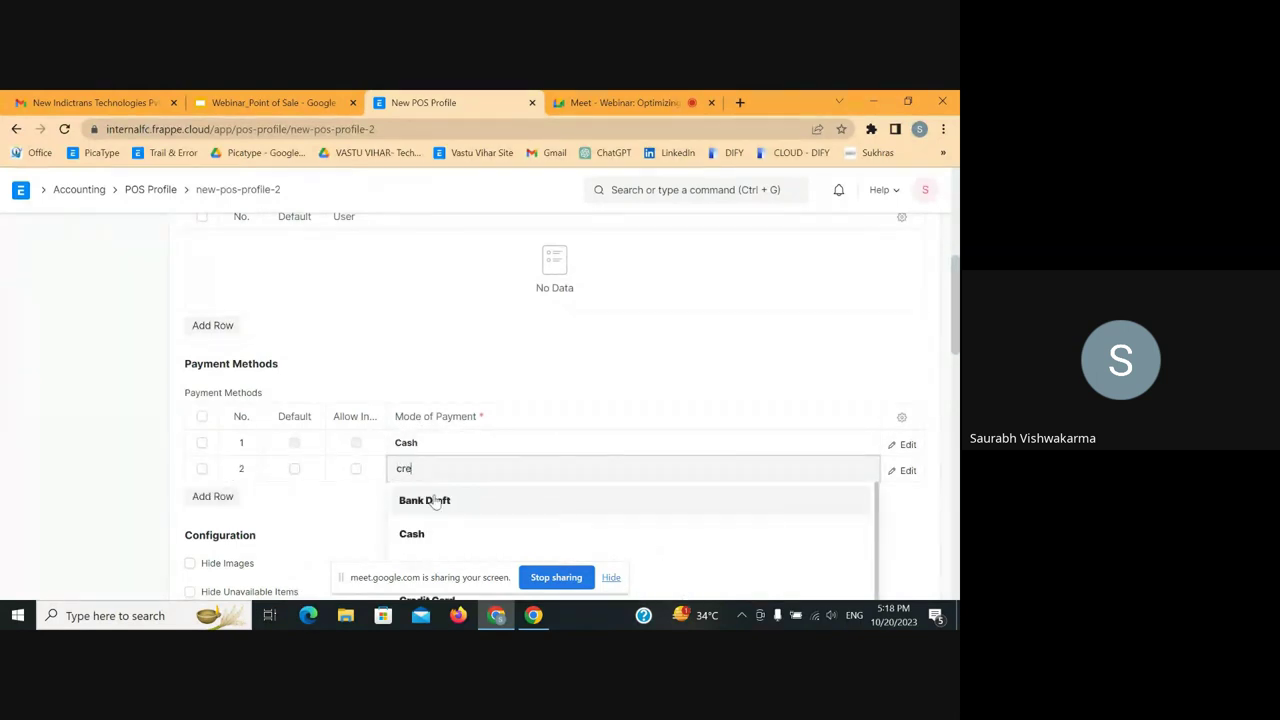
click(446, 501)
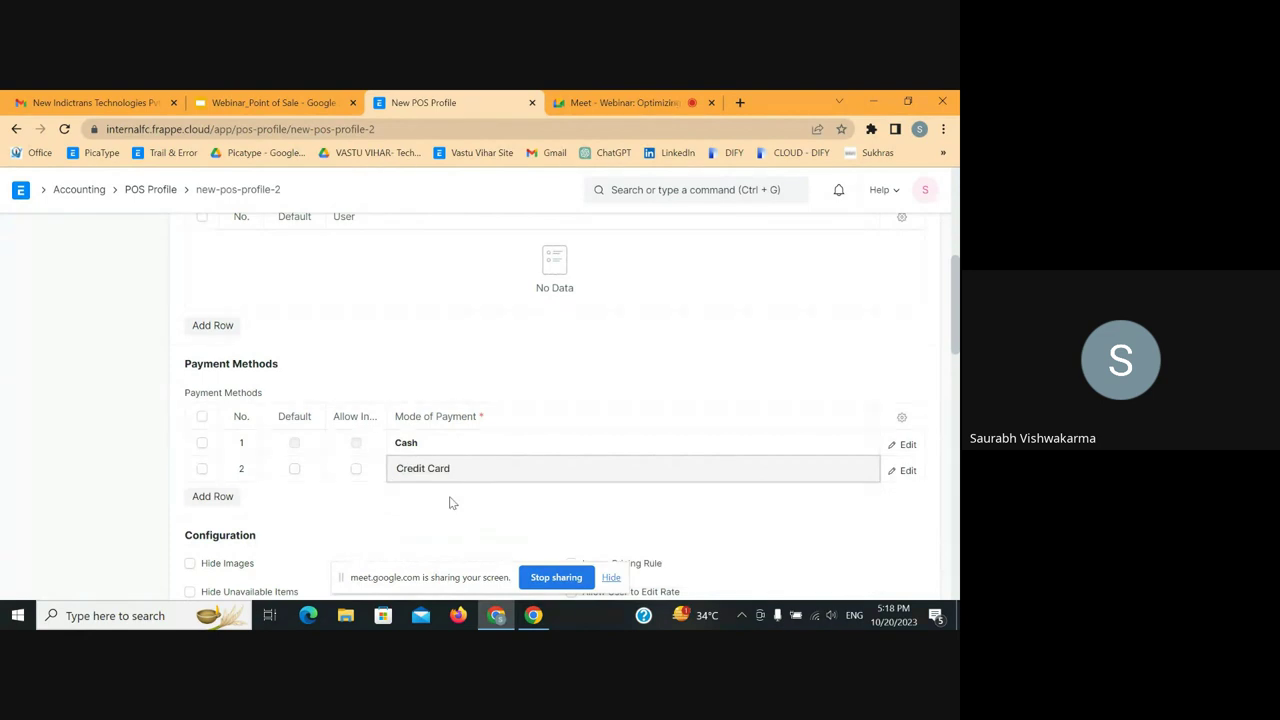
click(298, 448)
click(294, 446)
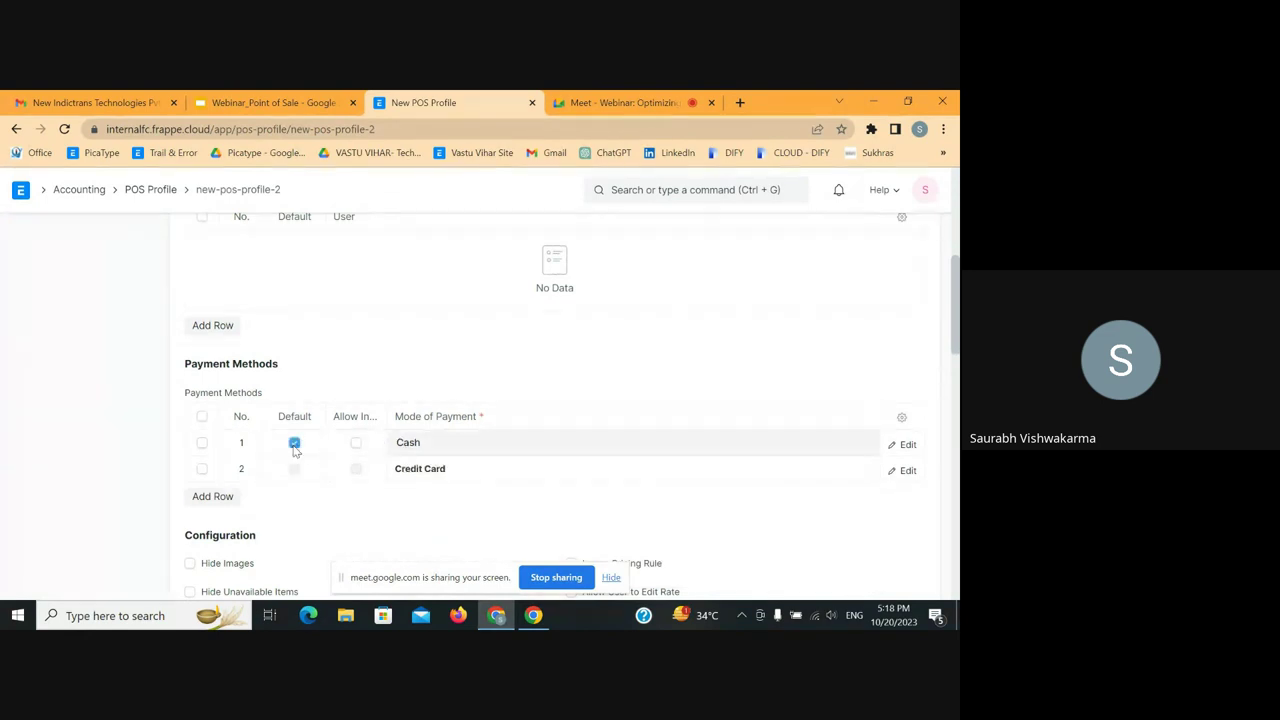
- Add the Retail item group to the POS profile's Item Groups filter
scroll(298, 478, down, 2)
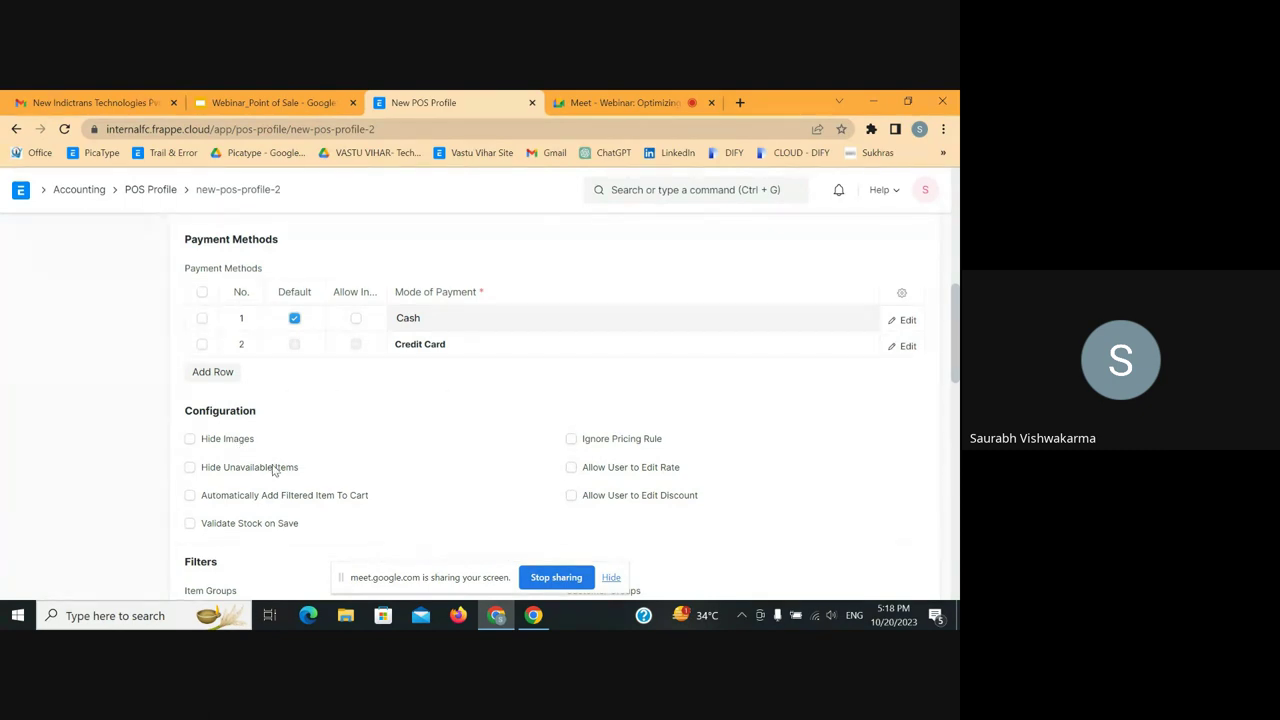
scroll(272, 470, down, 1)
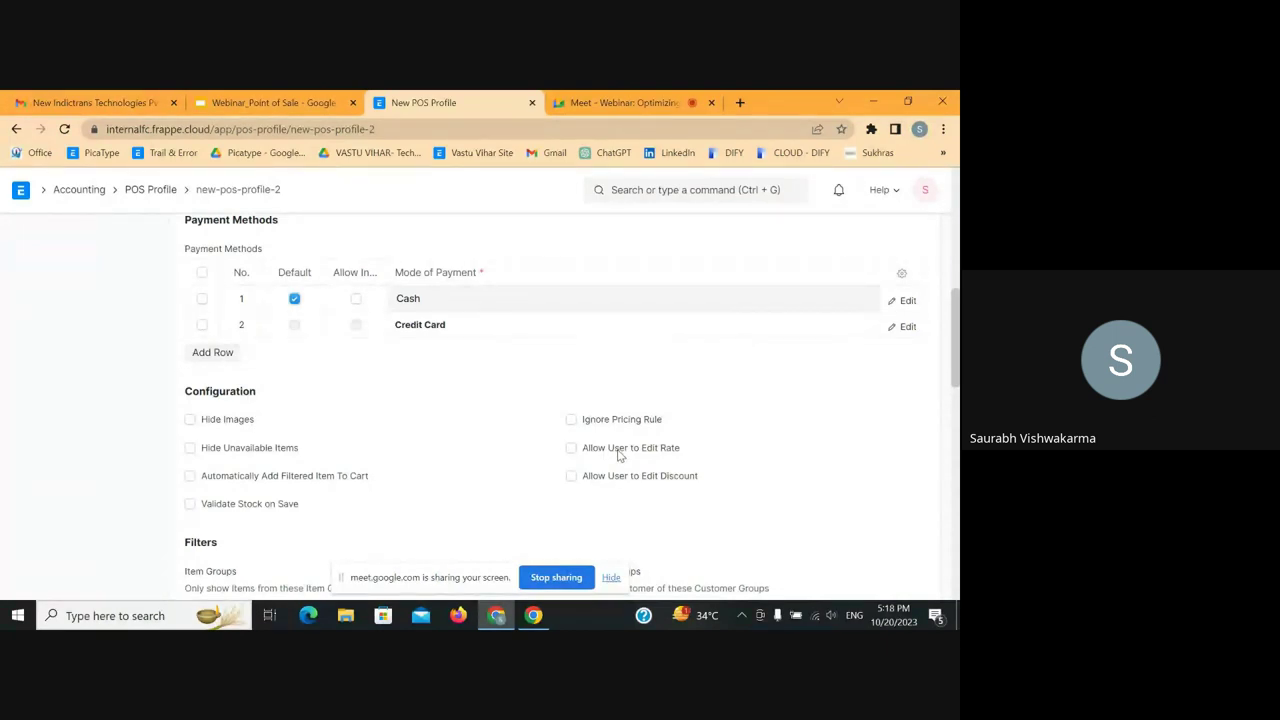
scroll(619, 455, down, 1)
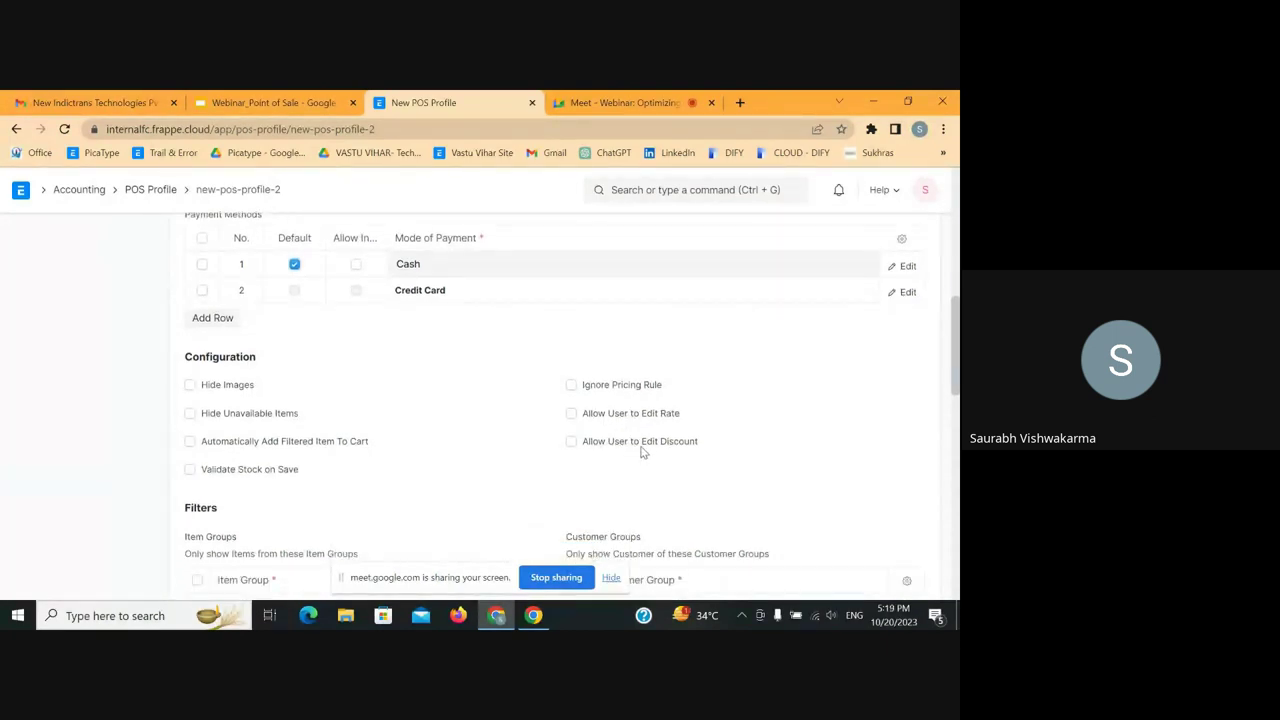
scroll(677, 449, down, 1)
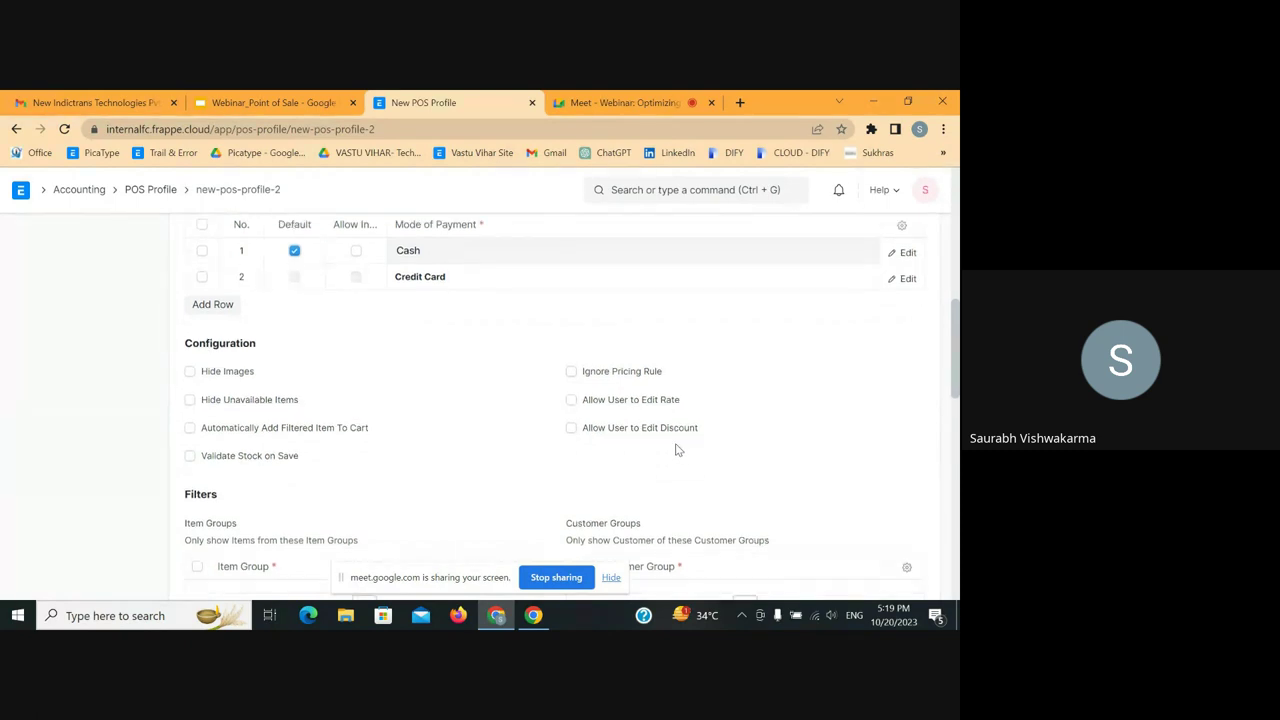
scroll(580, 443, down, 2)
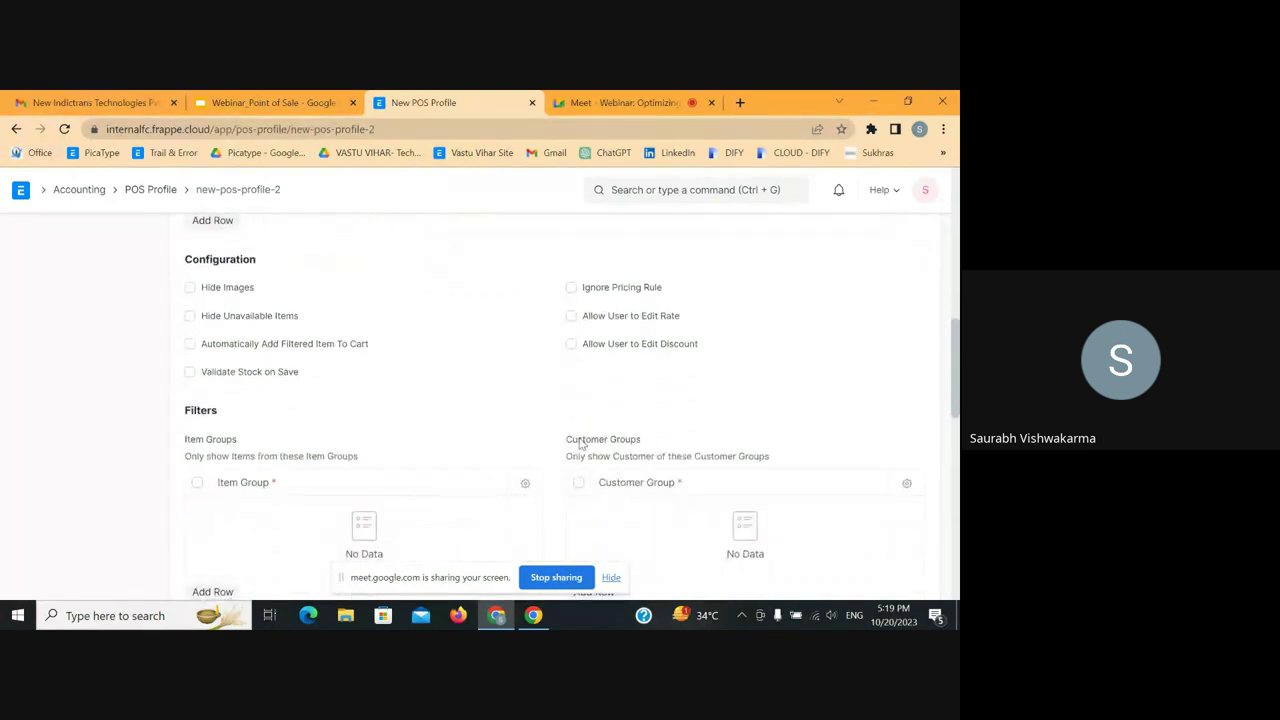
scroll(580, 443, down, 2)
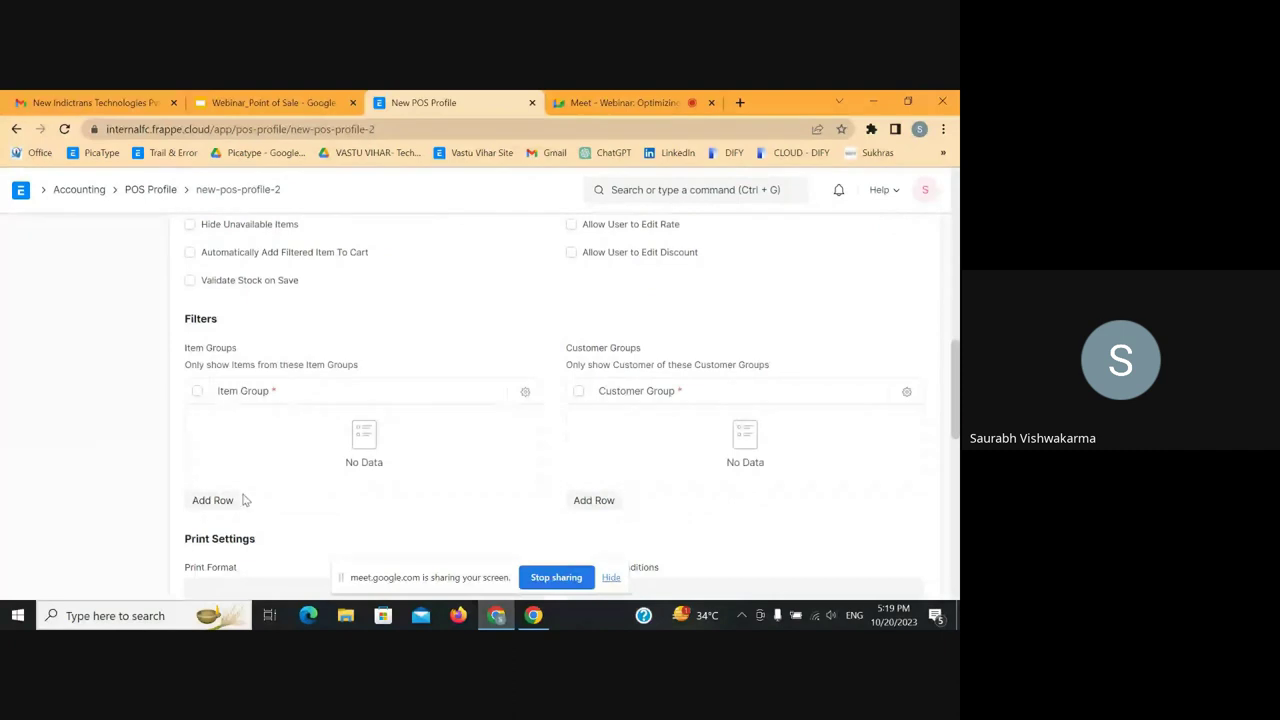
click(226, 499)
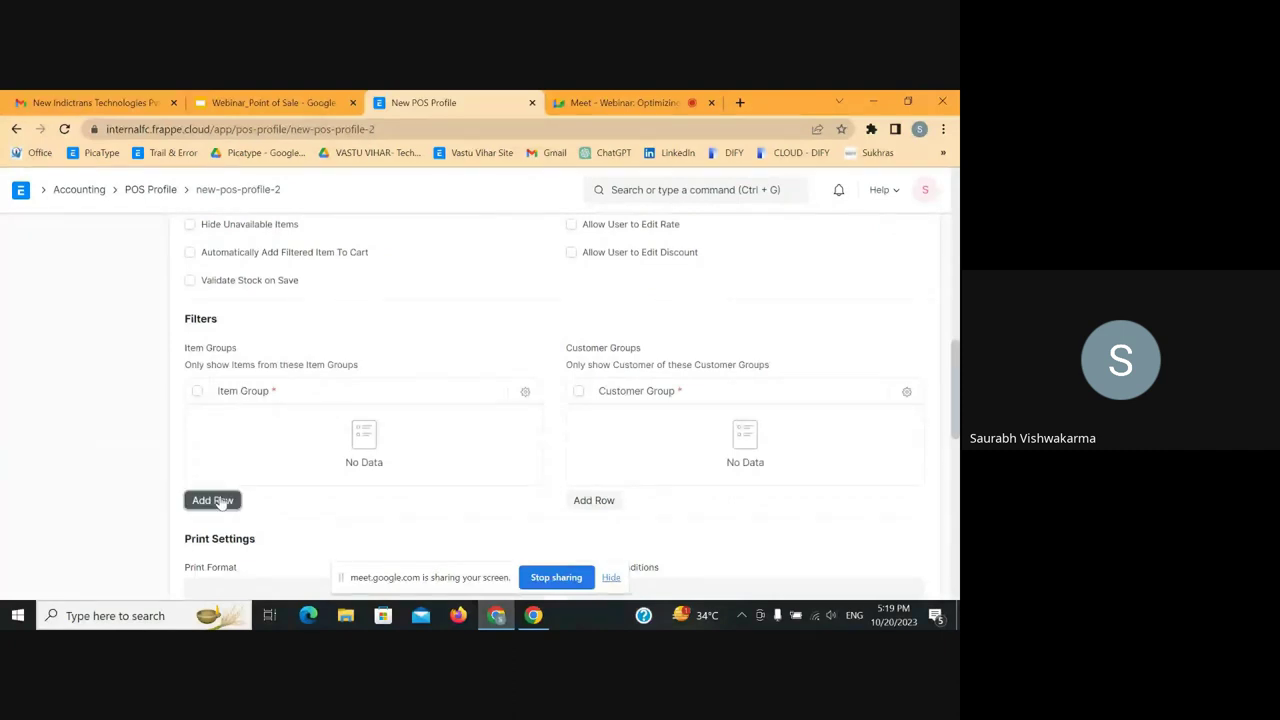
click(276, 346)
text(ret)
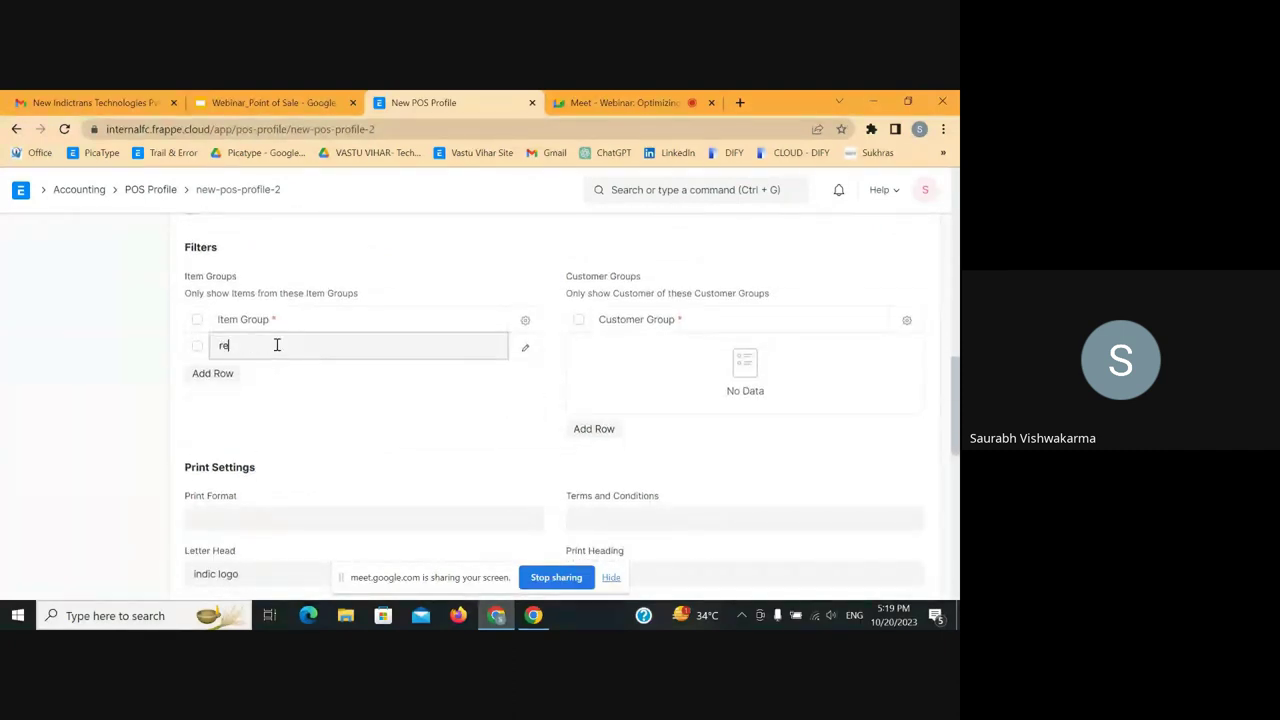
click(250, 382)
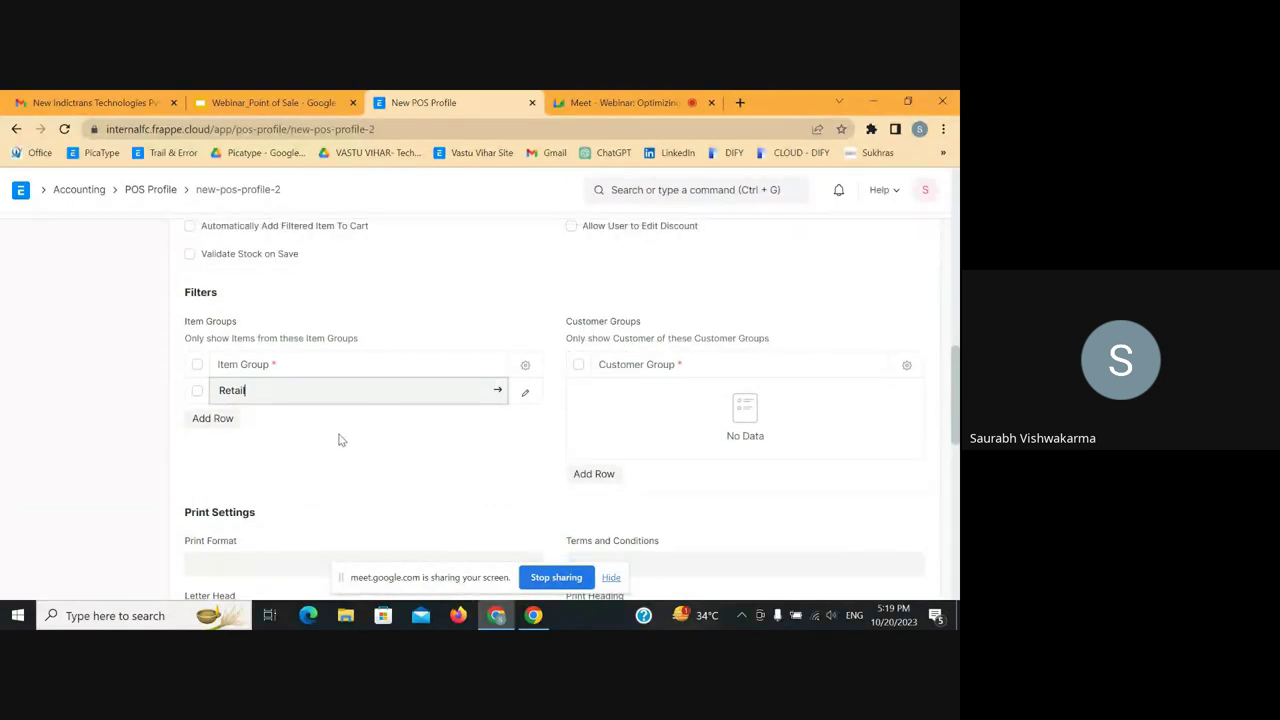
- Set the profile's print format to POS Invoice and its terms and conditions to Terms and Conditions -1
scroll(338, 440, down, 1)
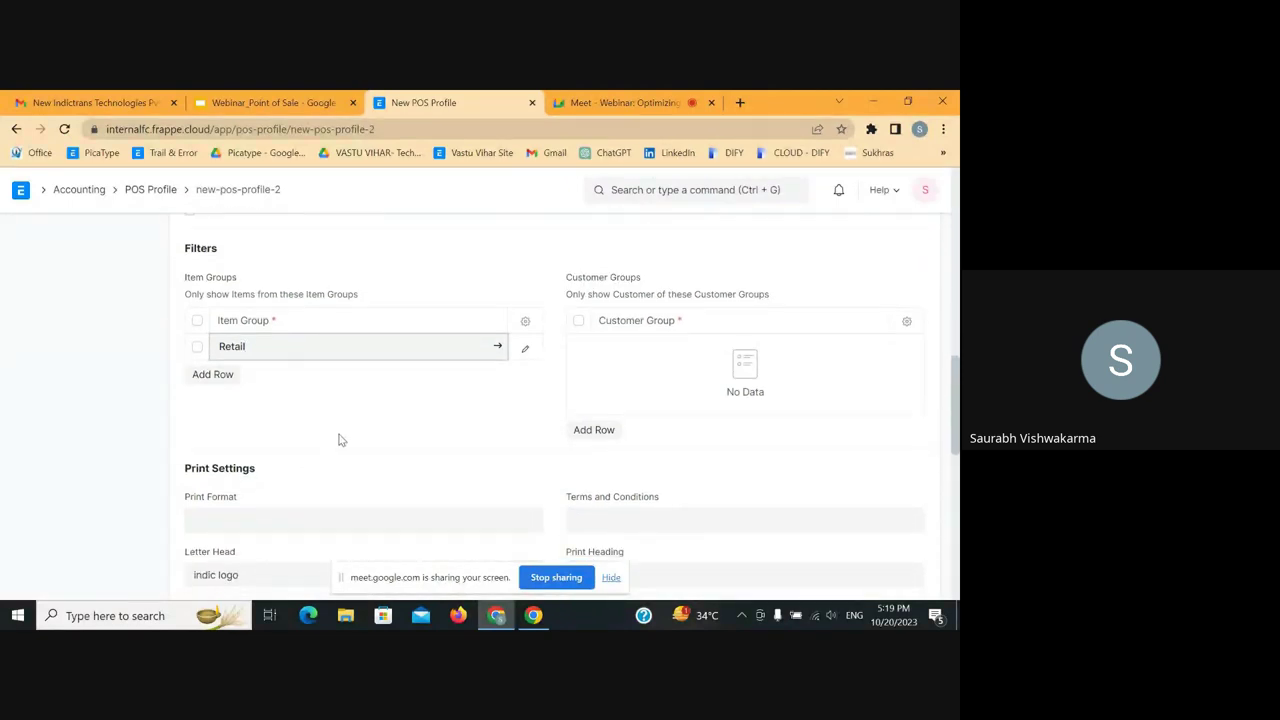
scroll(338, 440, down, 1)
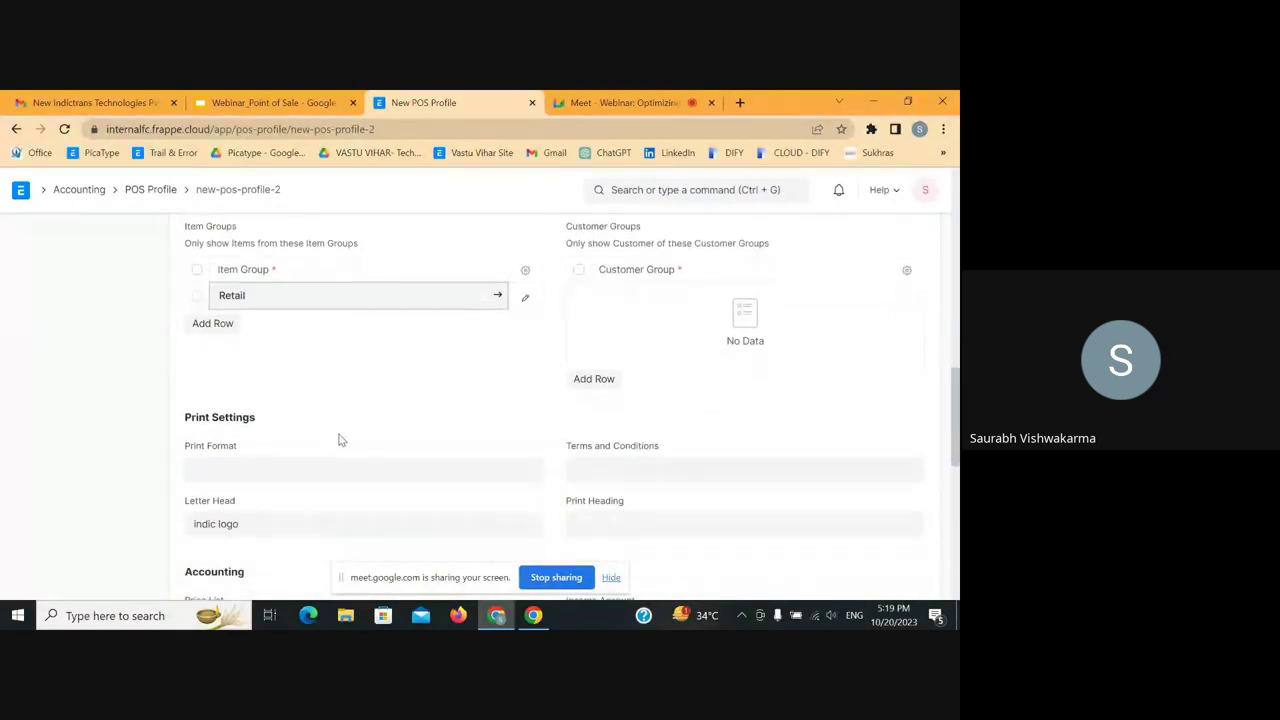
click(235, 466)
scroll(226, 429, down, 1)
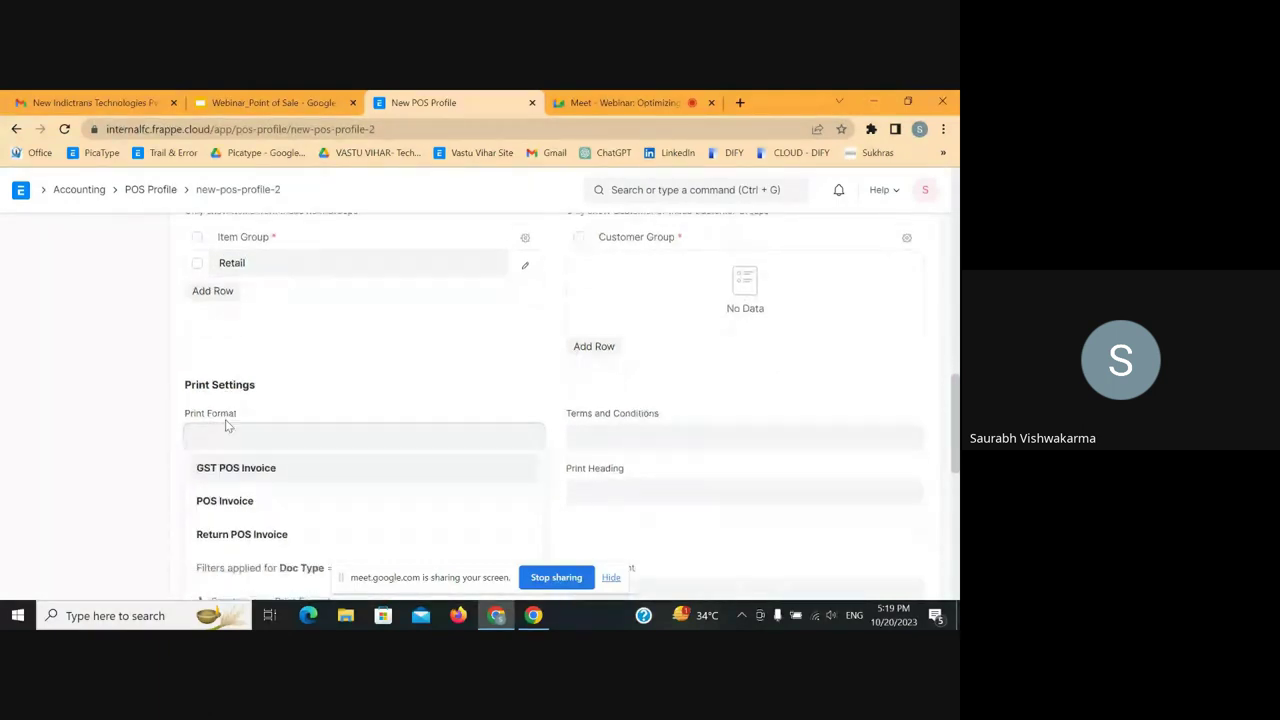
scroll(232, 430, down, 1)
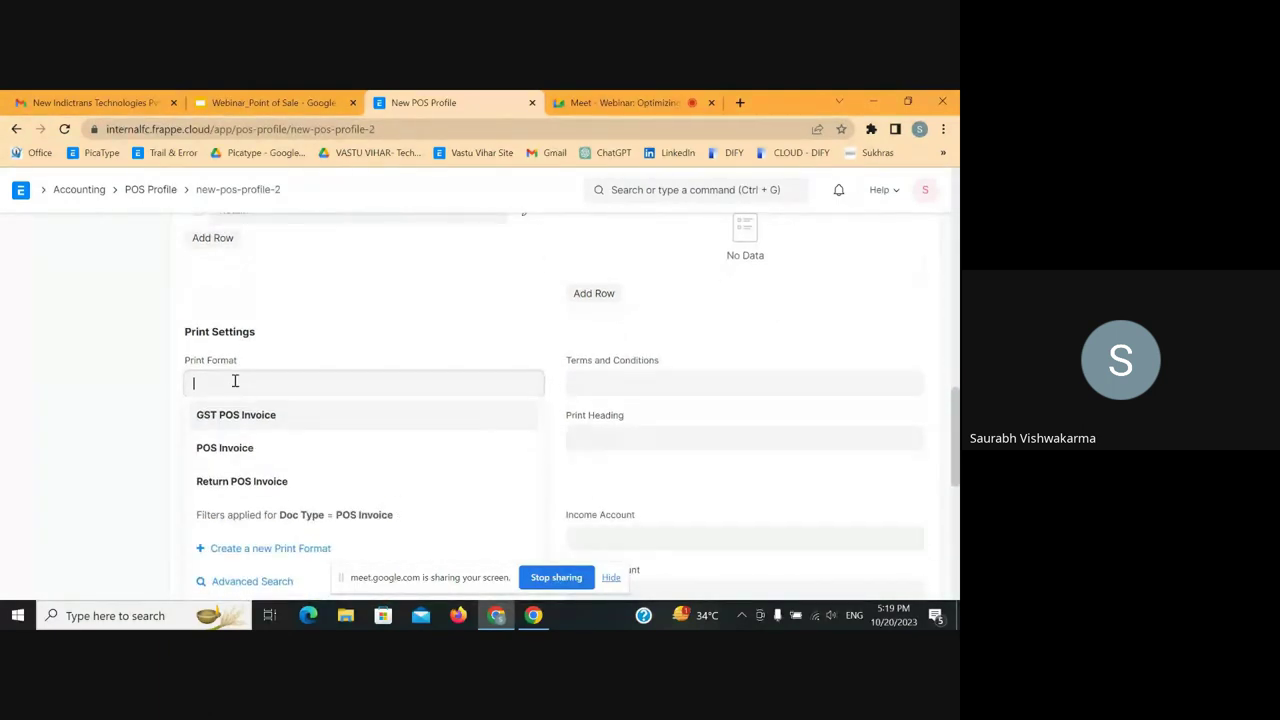
click(245, 447)
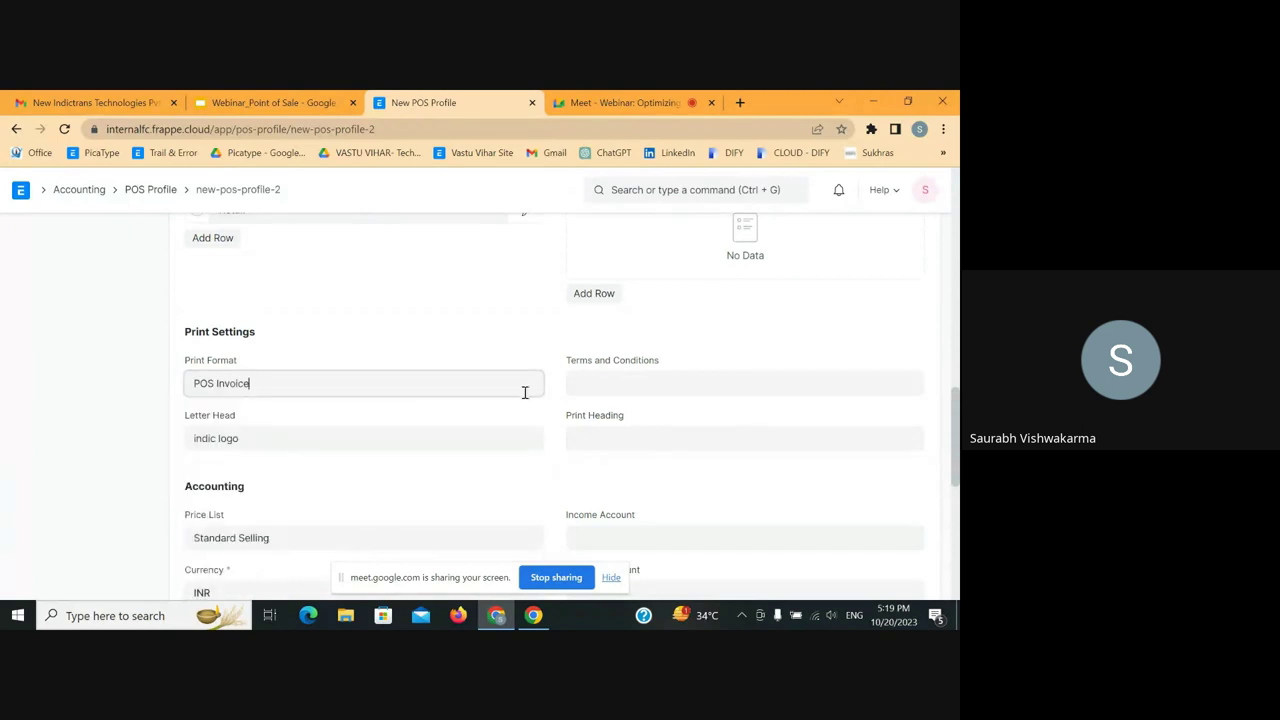
click(619, 383)
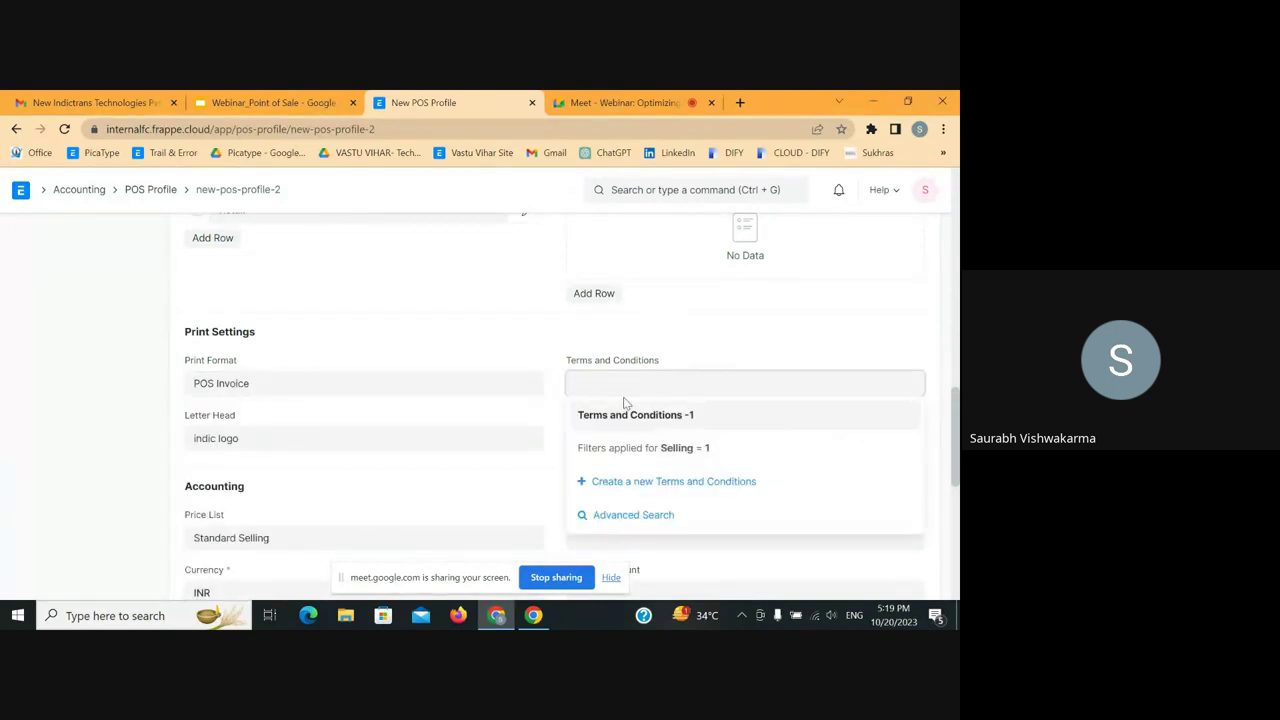
click(627, 414)
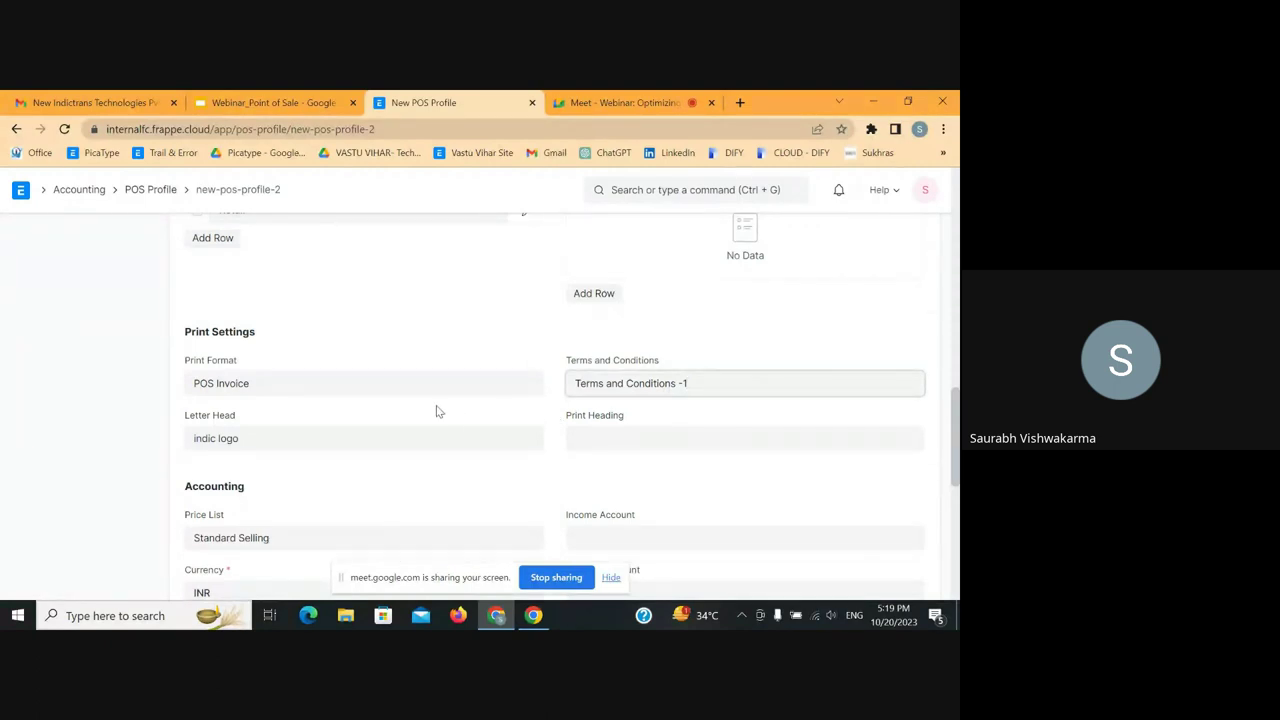
- Set the write off account to Write Off - EEPL and the write off cost center to Main - EEPL
scroll(437, 411, down, 1)
scroll(435, 411, down, 2)
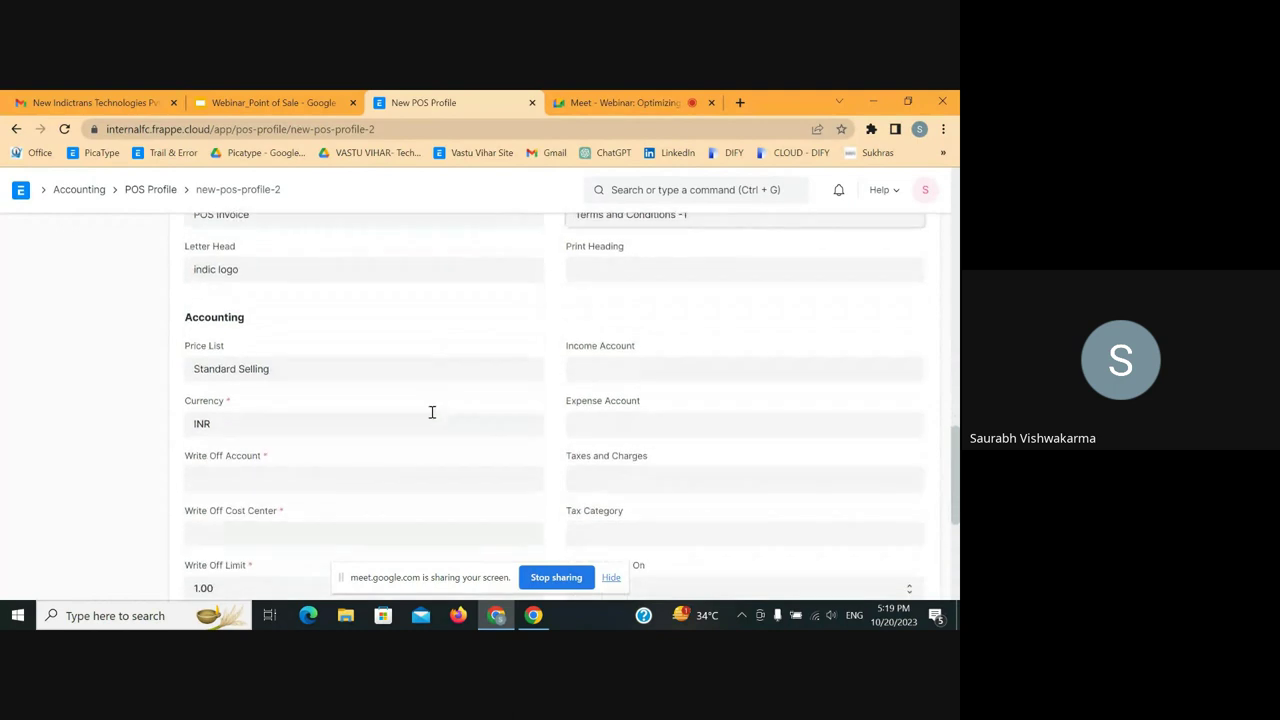
click(288, 470)
text(wr)
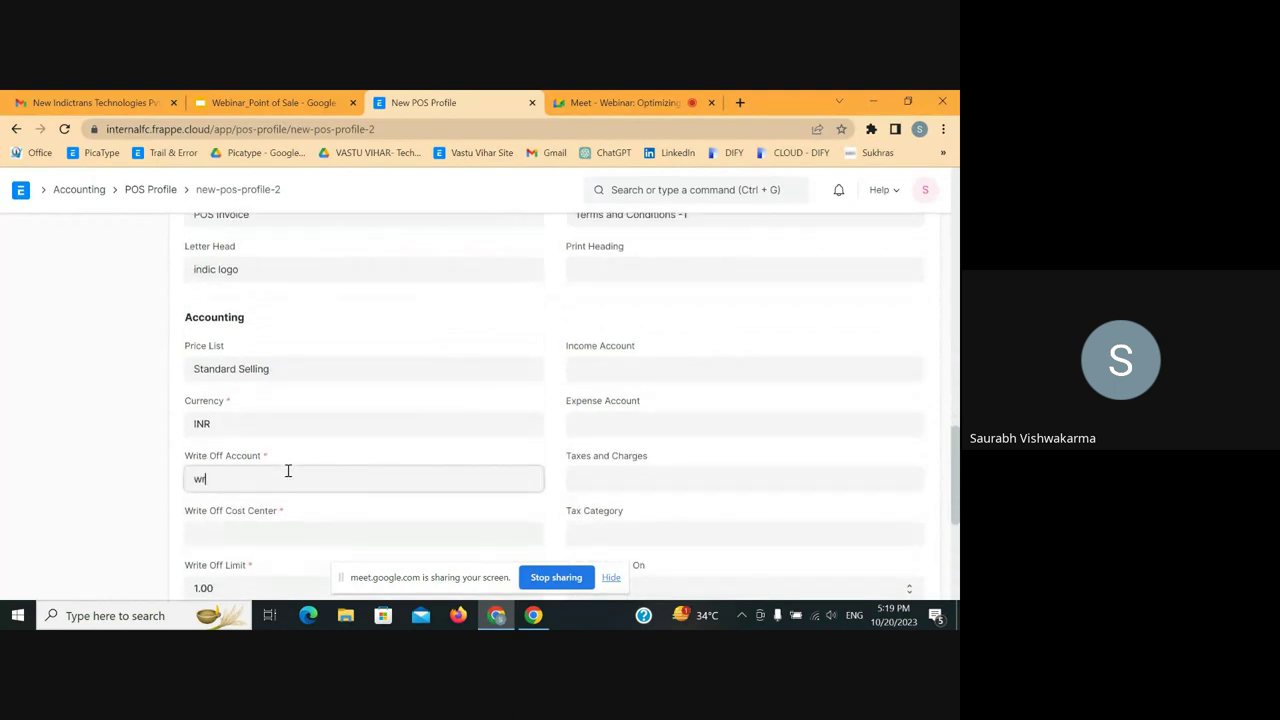
click(255, 510)
scroll(250, 510, down, 1)
click(230, 498)
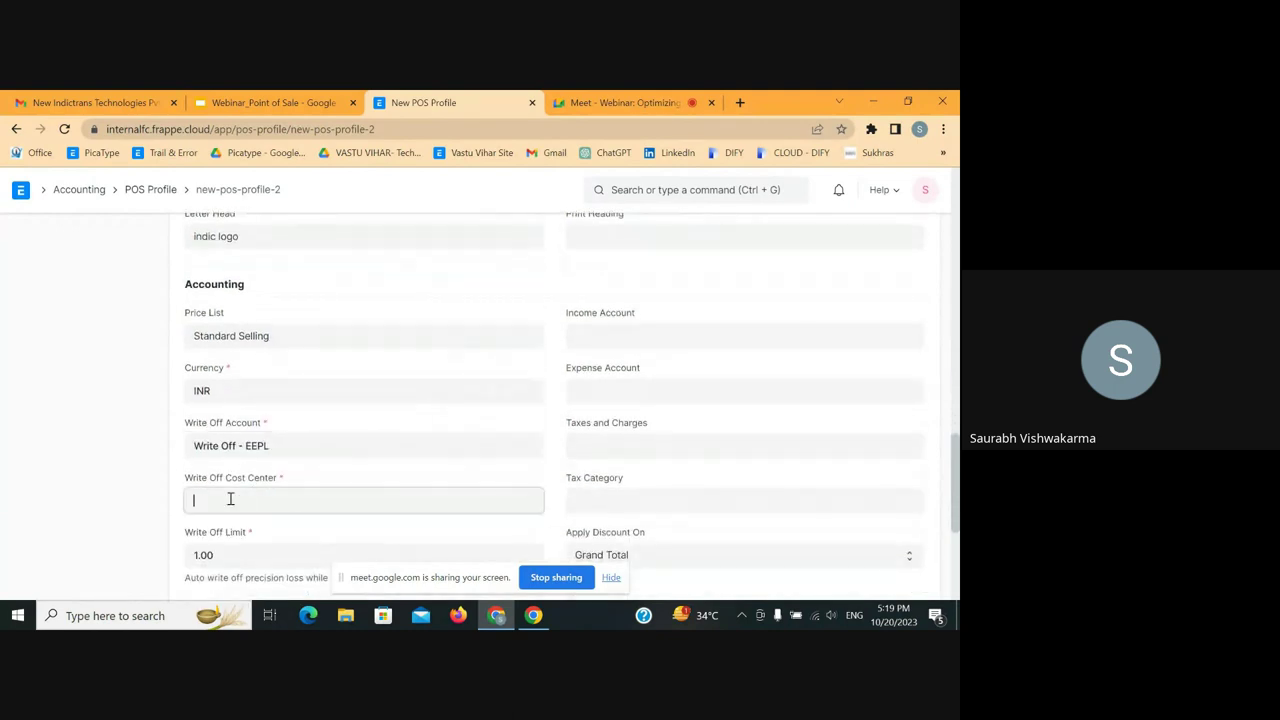
click(250, 532)
- Set the POS profile's income account to Deferred Revenue - EEPL
click(630, 333)
text(sa)
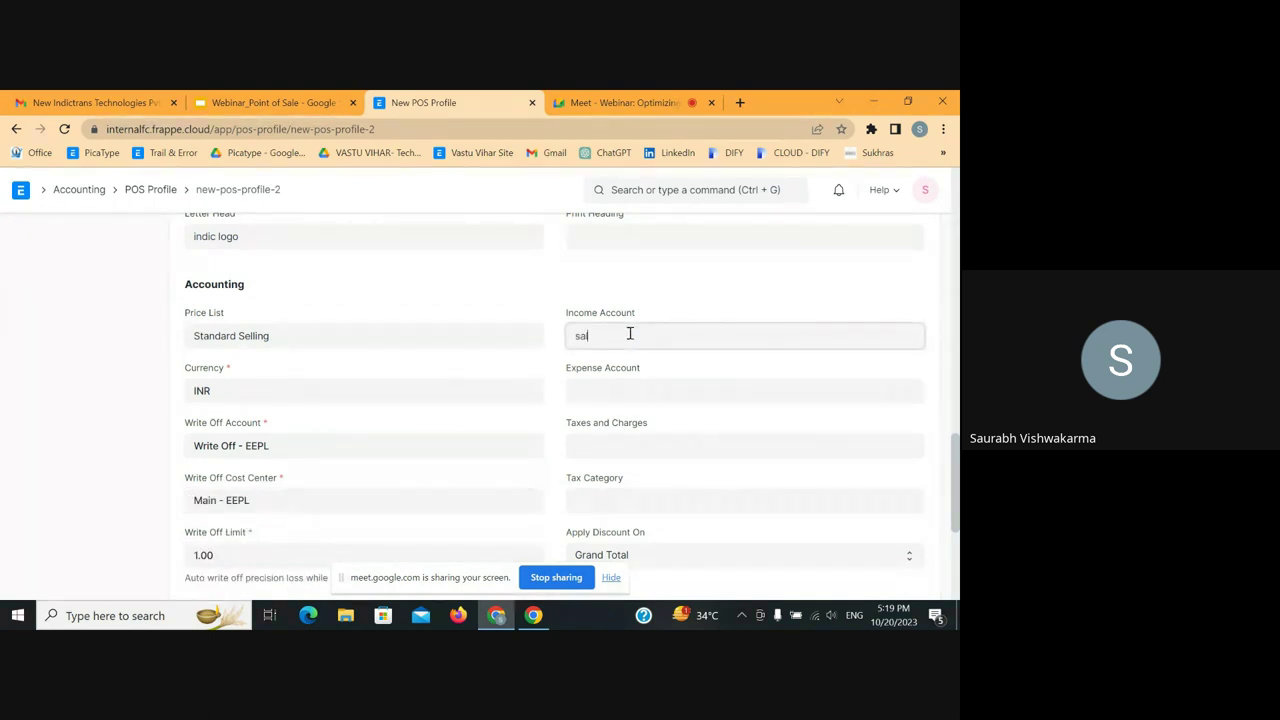
text(l)
key(BackSpace)
key(BackSpace)
key(BackSpace)
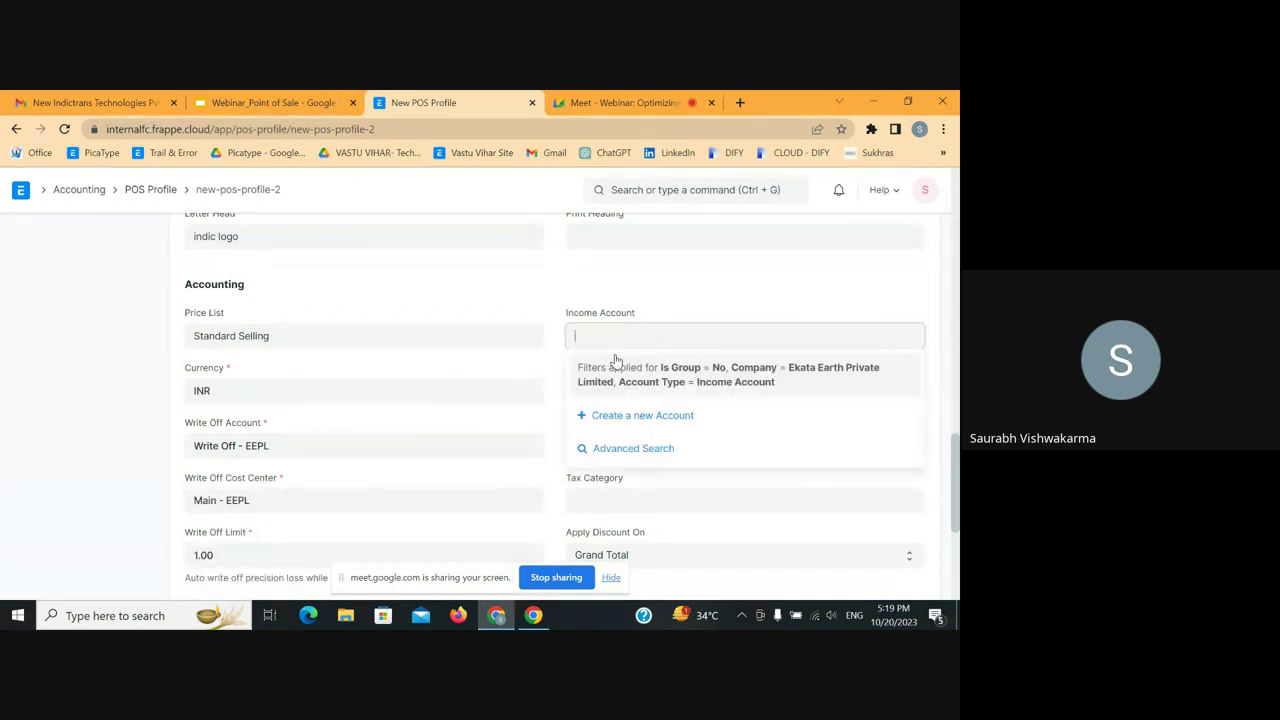
click(618, 368)
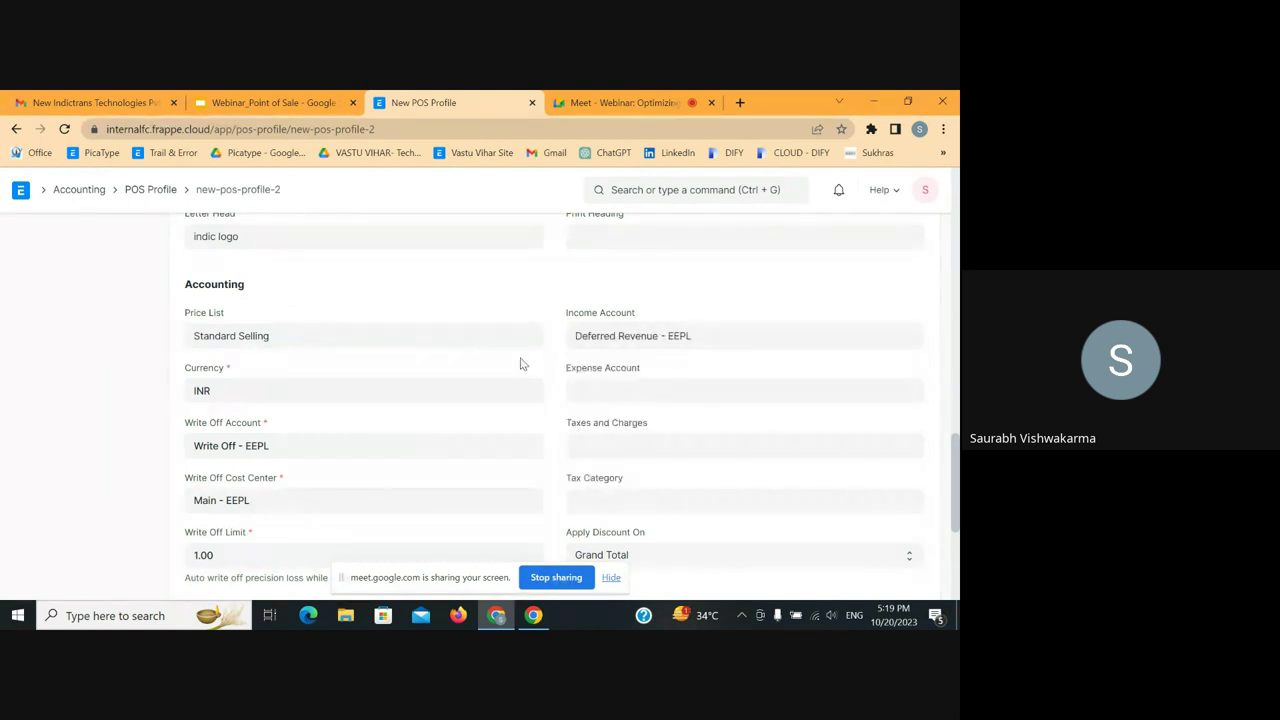
- Set the profile's Taxes and Charges to Output GST In-state and check the options for Apply Discount On
scroll(520, 363, down, 1)
click(603, 377)
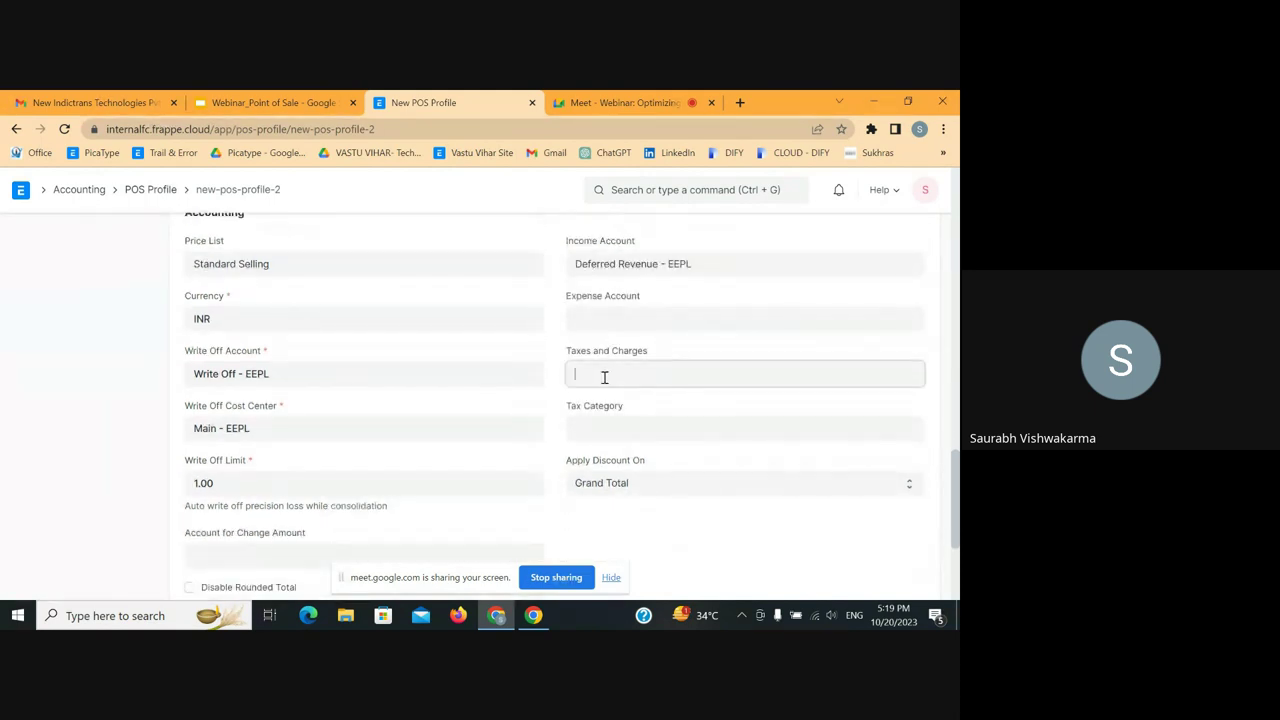
click(612, 403)
scroll(527, 421, down, 2)
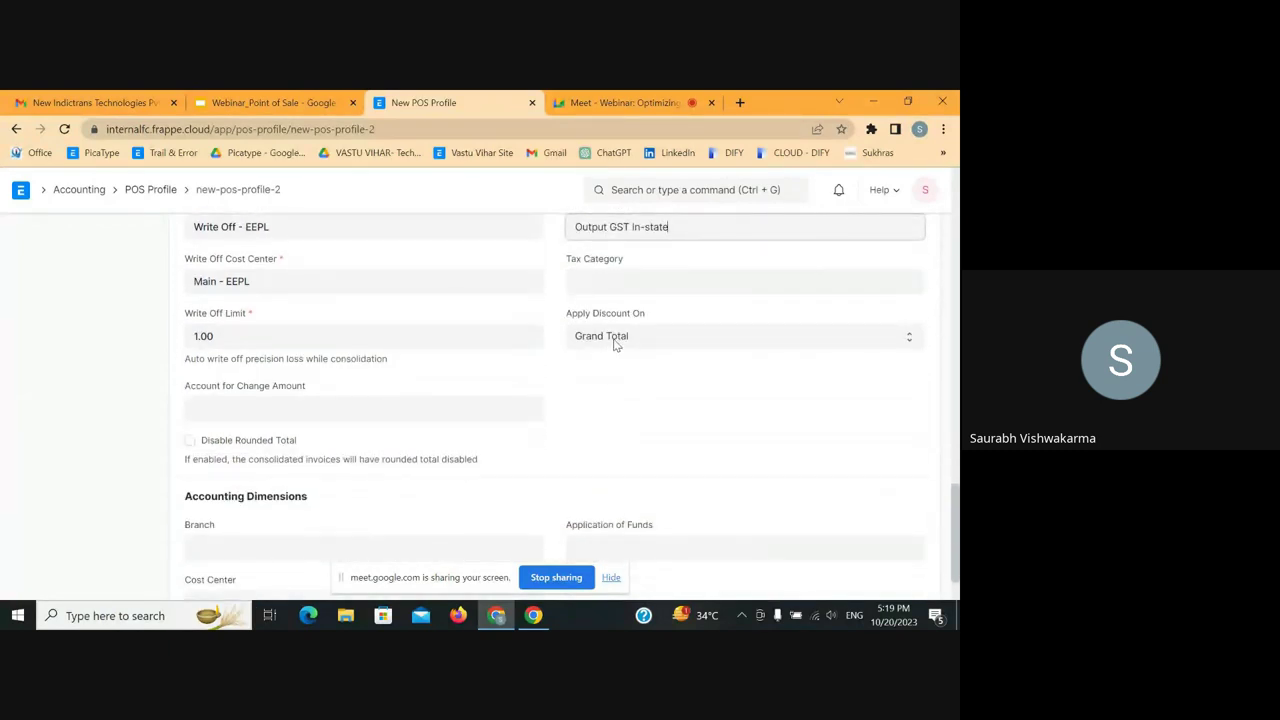
click(616, 345)
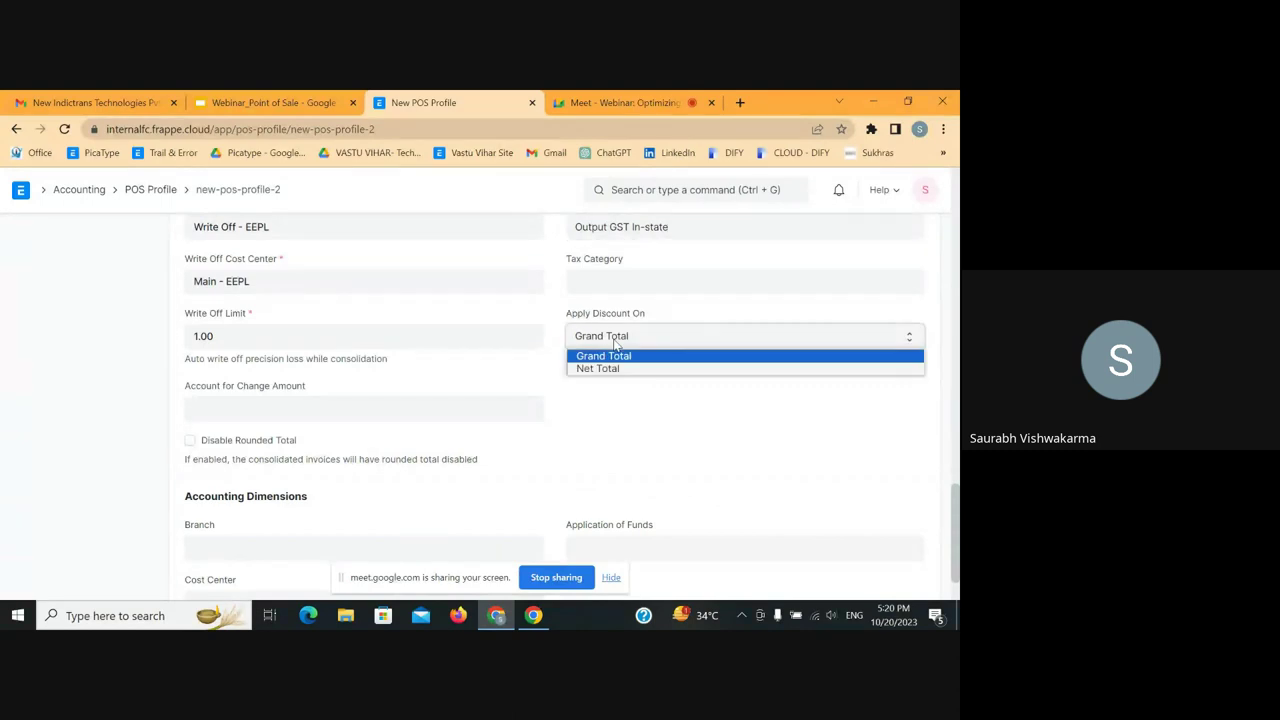
click(537, 368)
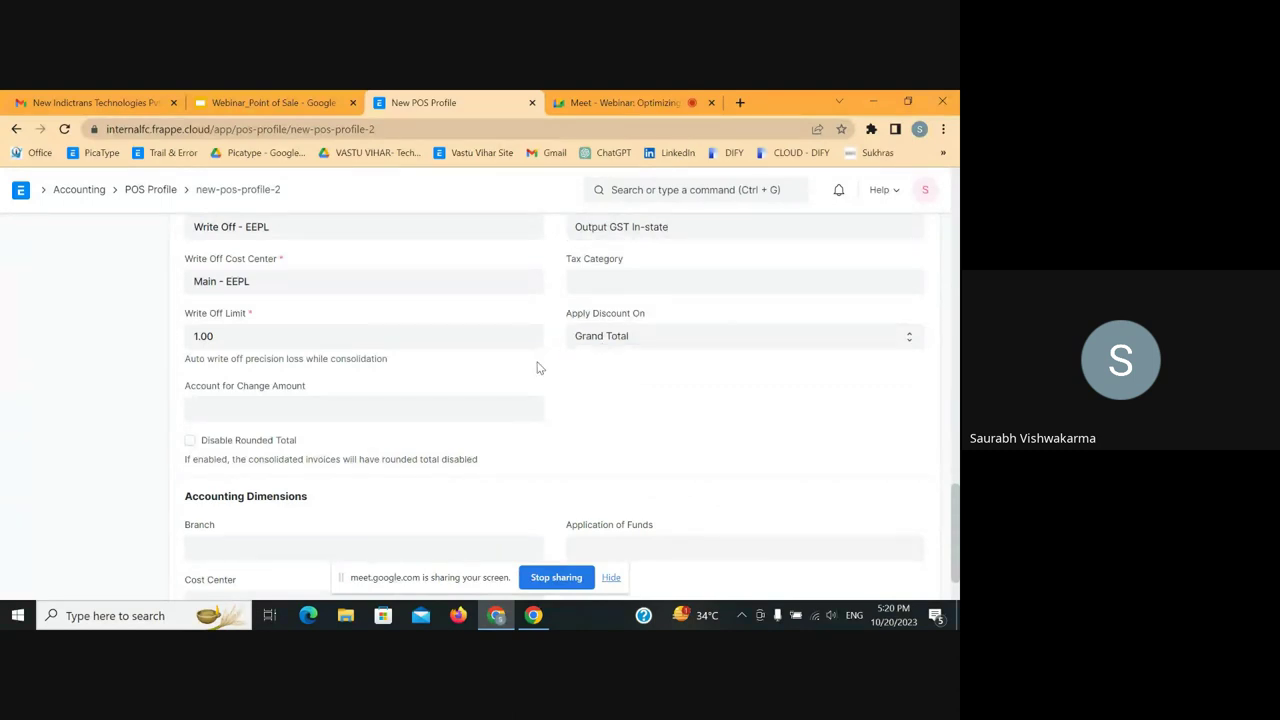
- Review the remaining accounting dimension fields and save the new POS profile
scroll(537, 368, down, 2)
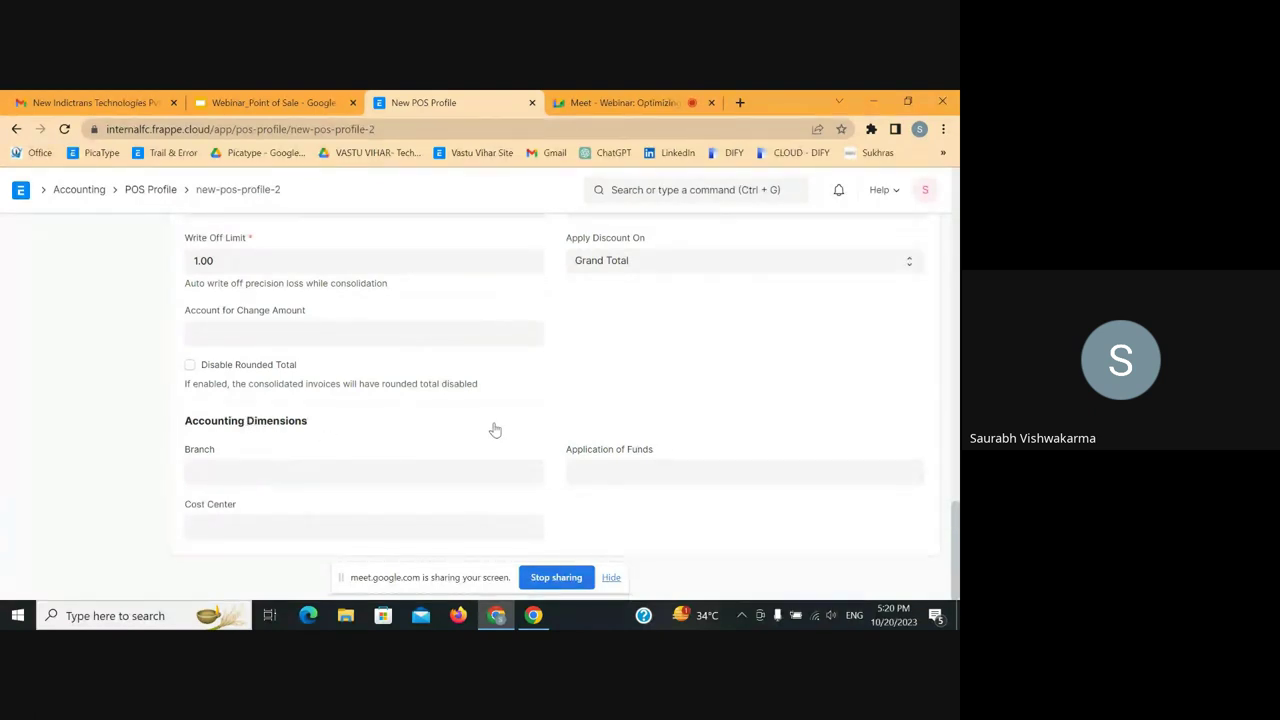
scroll(494, 428, up, 6)
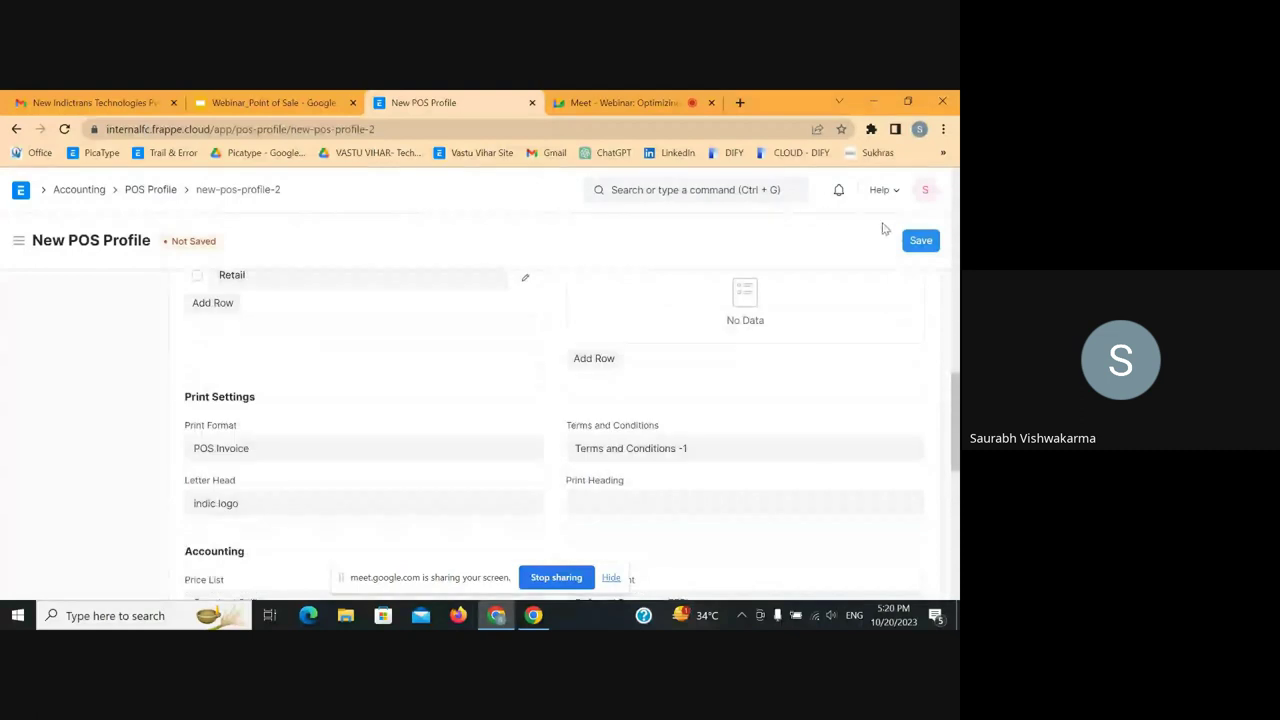
click(912, 242)
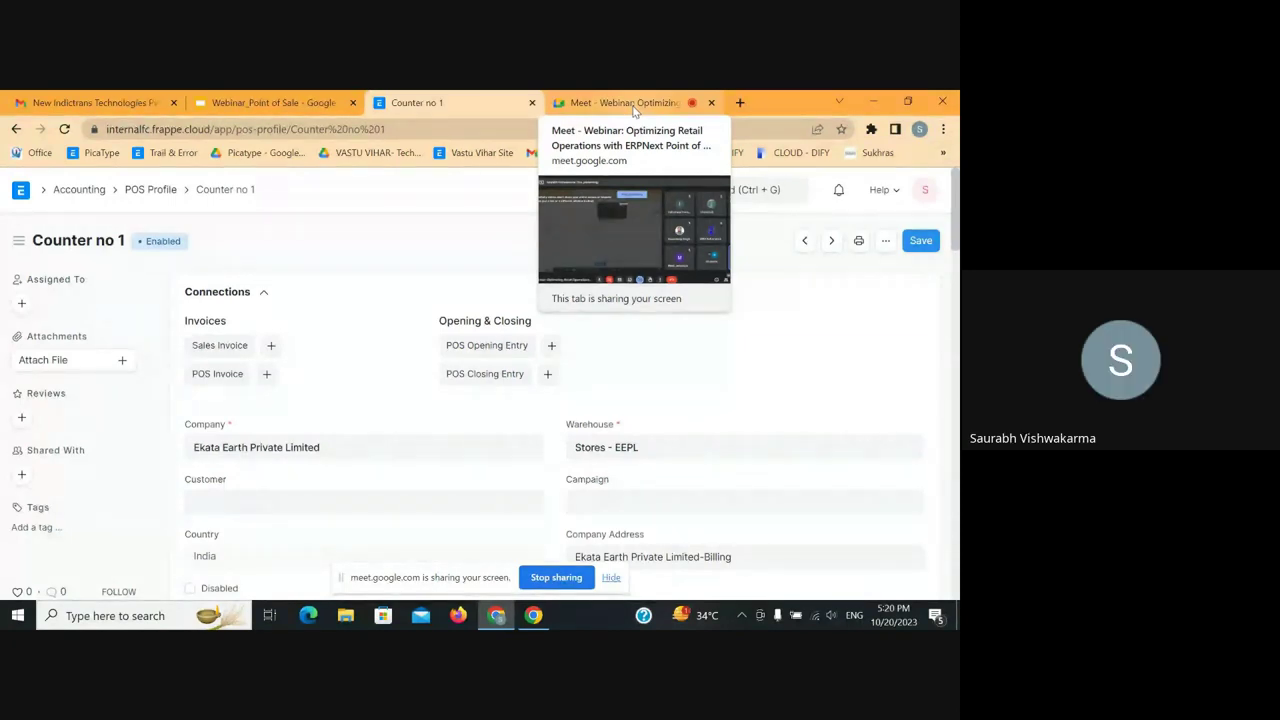
click(633, 104)
click(515, 100)
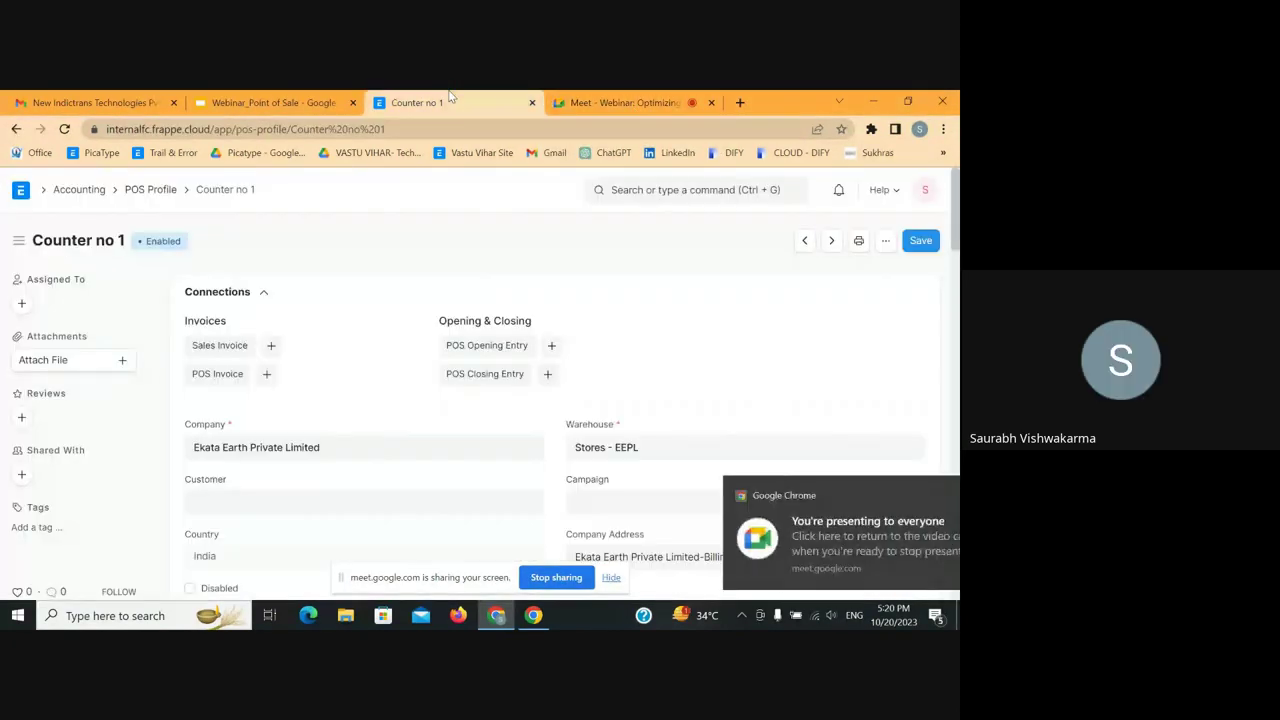
- Search for the Point of Sale page and open it
scroll(407, 231, down, 1)
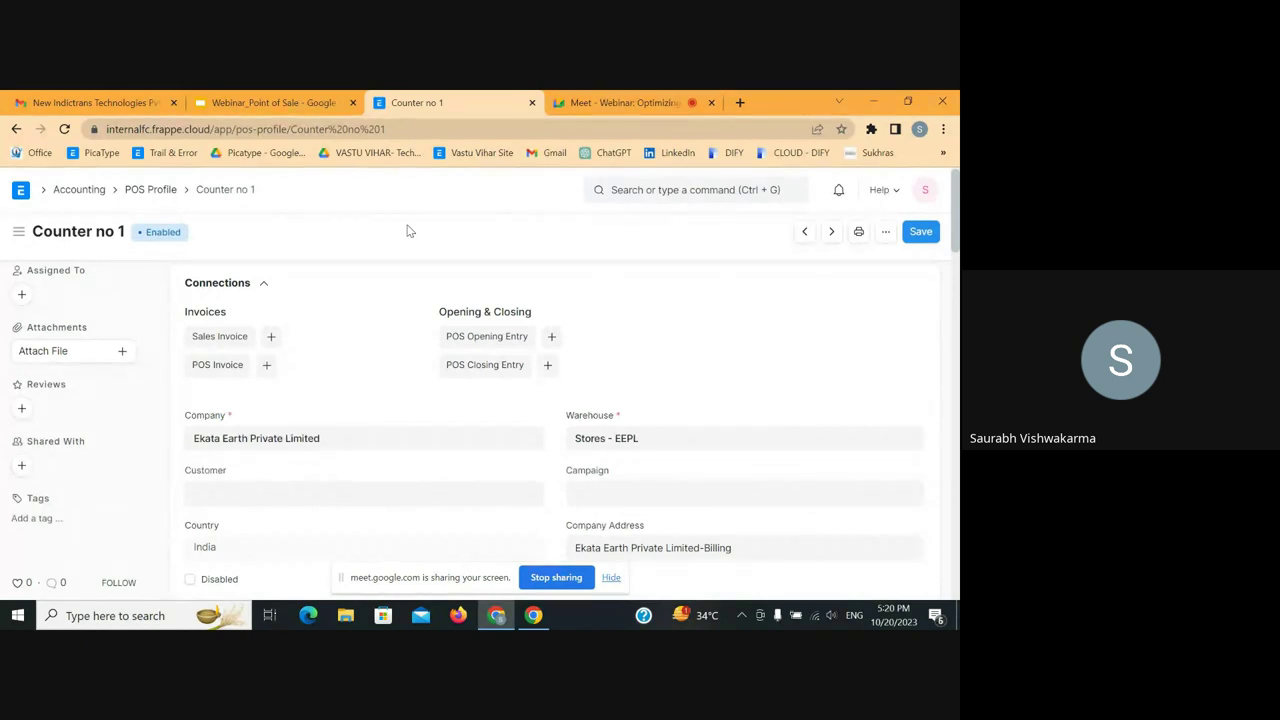
click(628, 192)
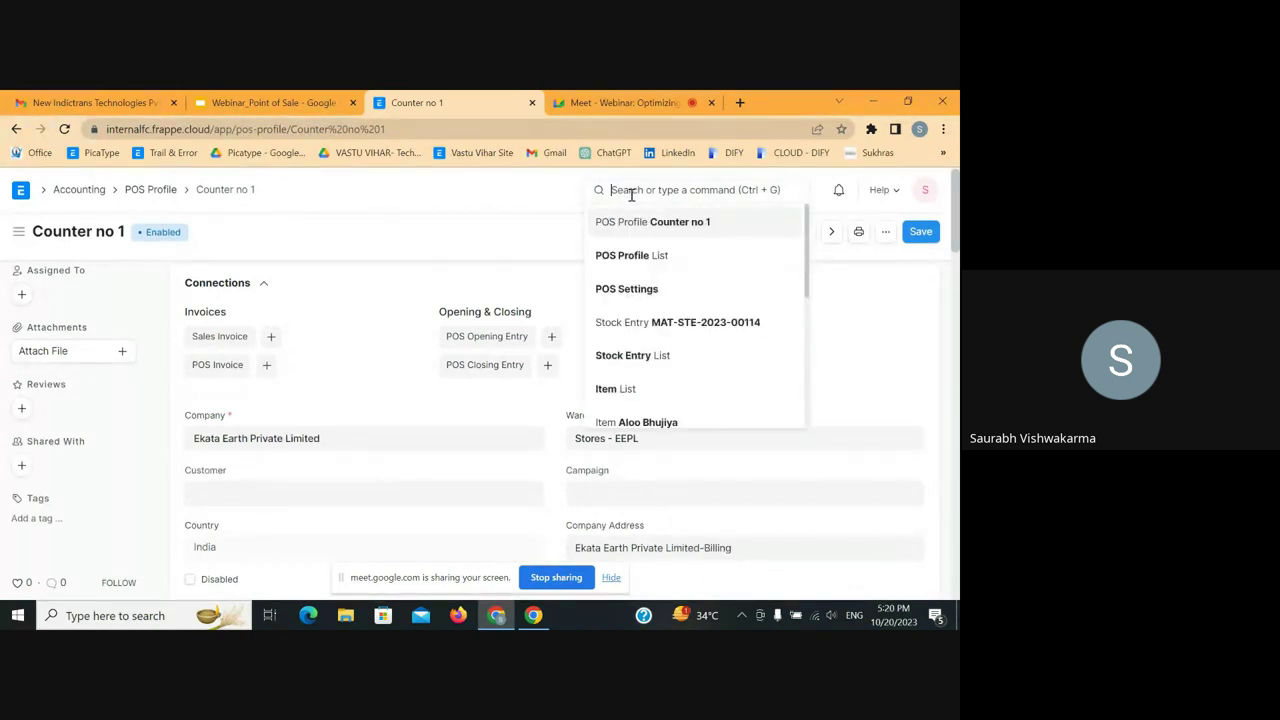
text(point)
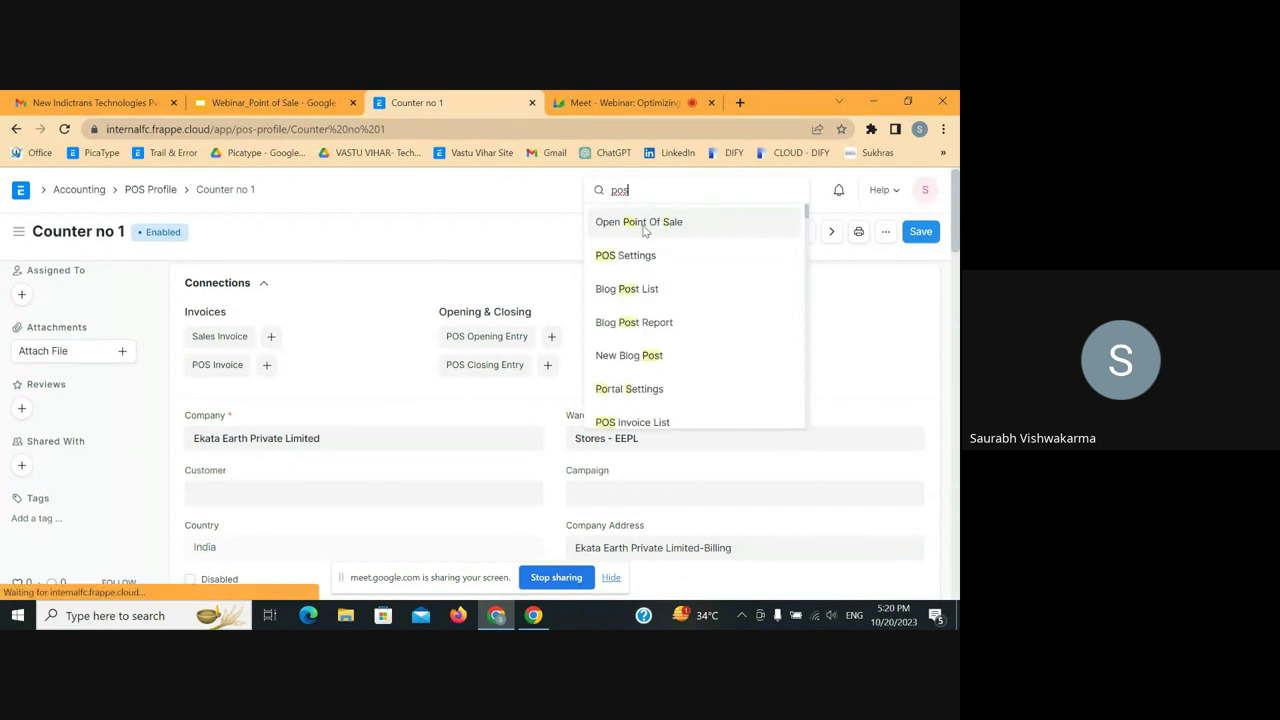
click(643, 229)
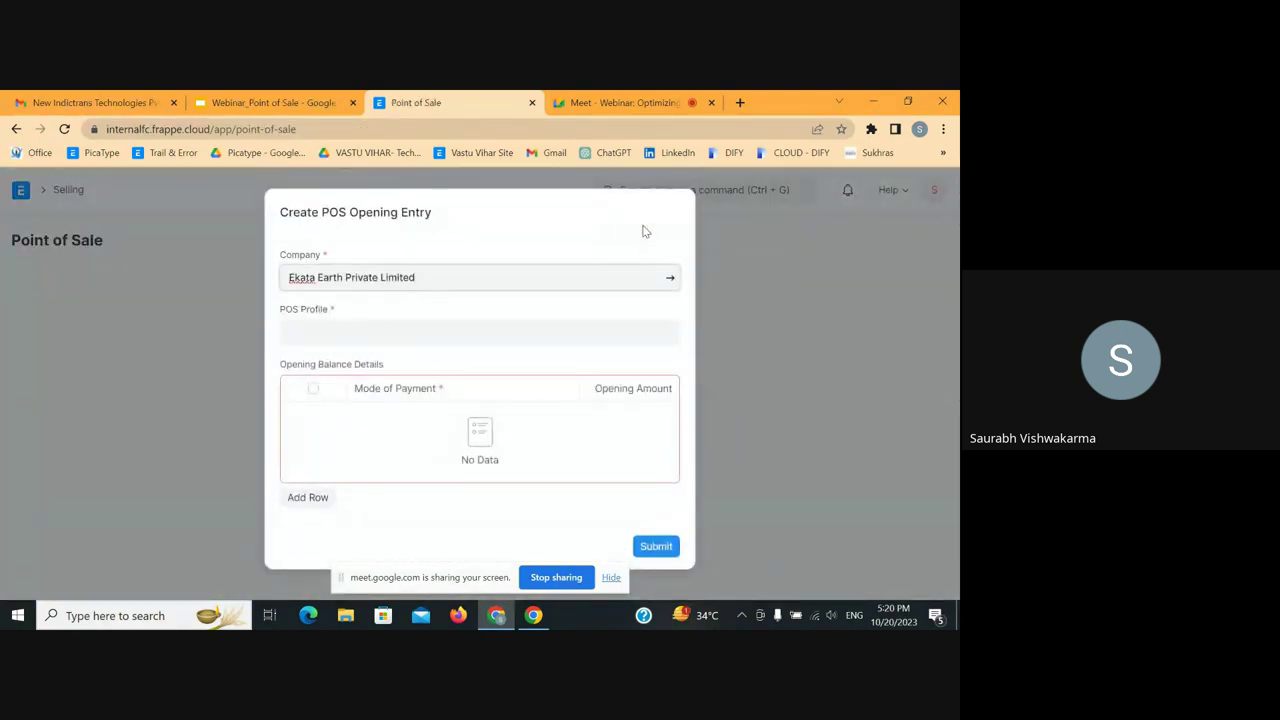
- Create a POS opening entry for profile Counter no 1 with a Cash opening amount of 710 and submit it
click(363, 330)
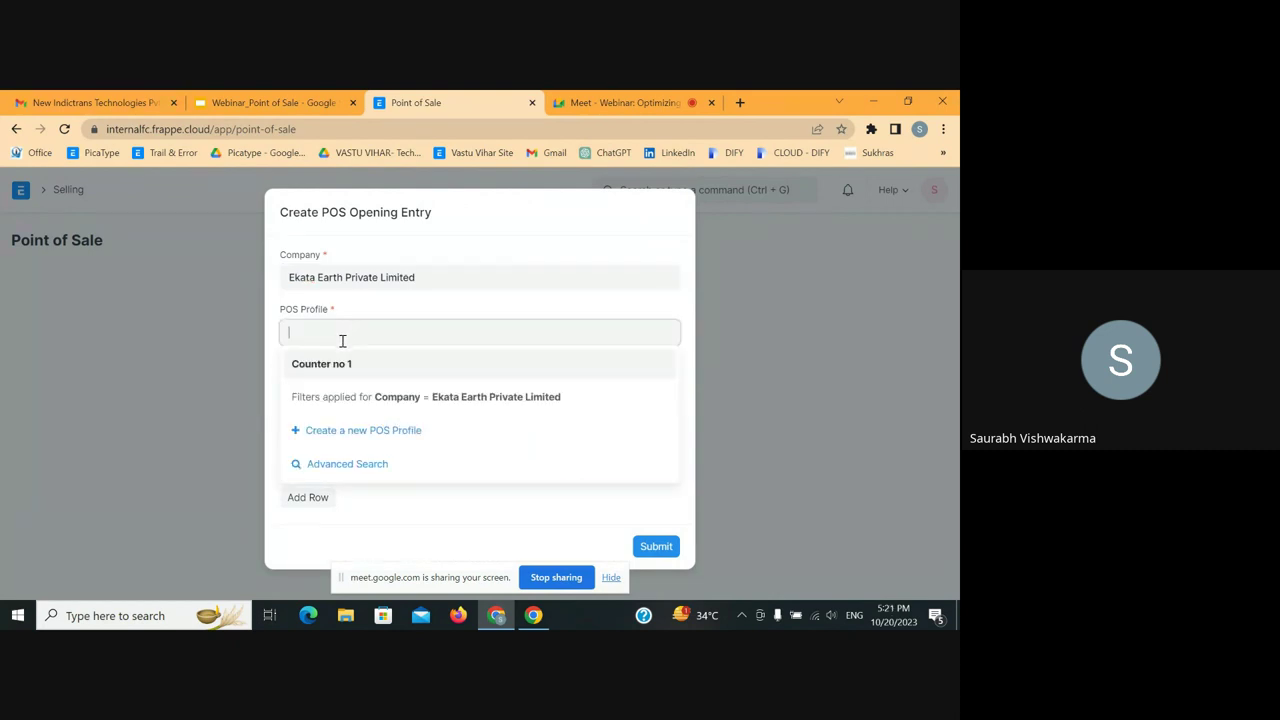
click(343, 362)
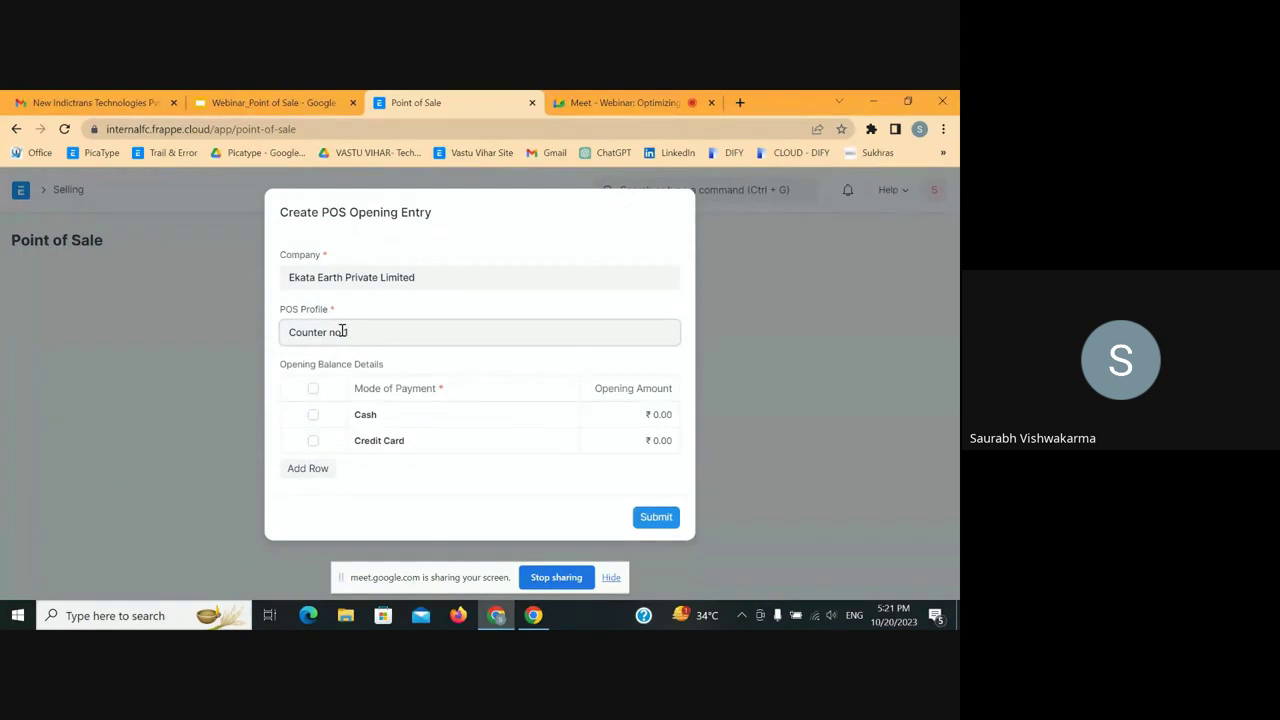
text(1)
click(606, 410)
text(710)
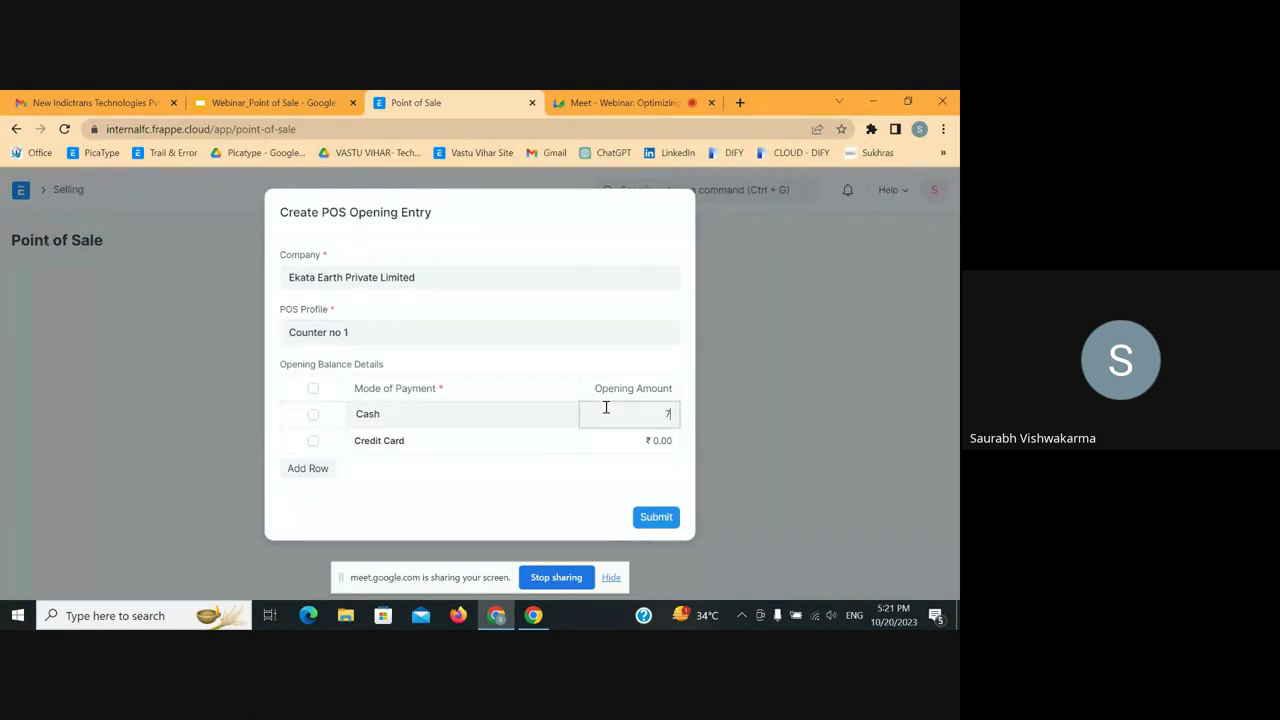
click(656, 517)
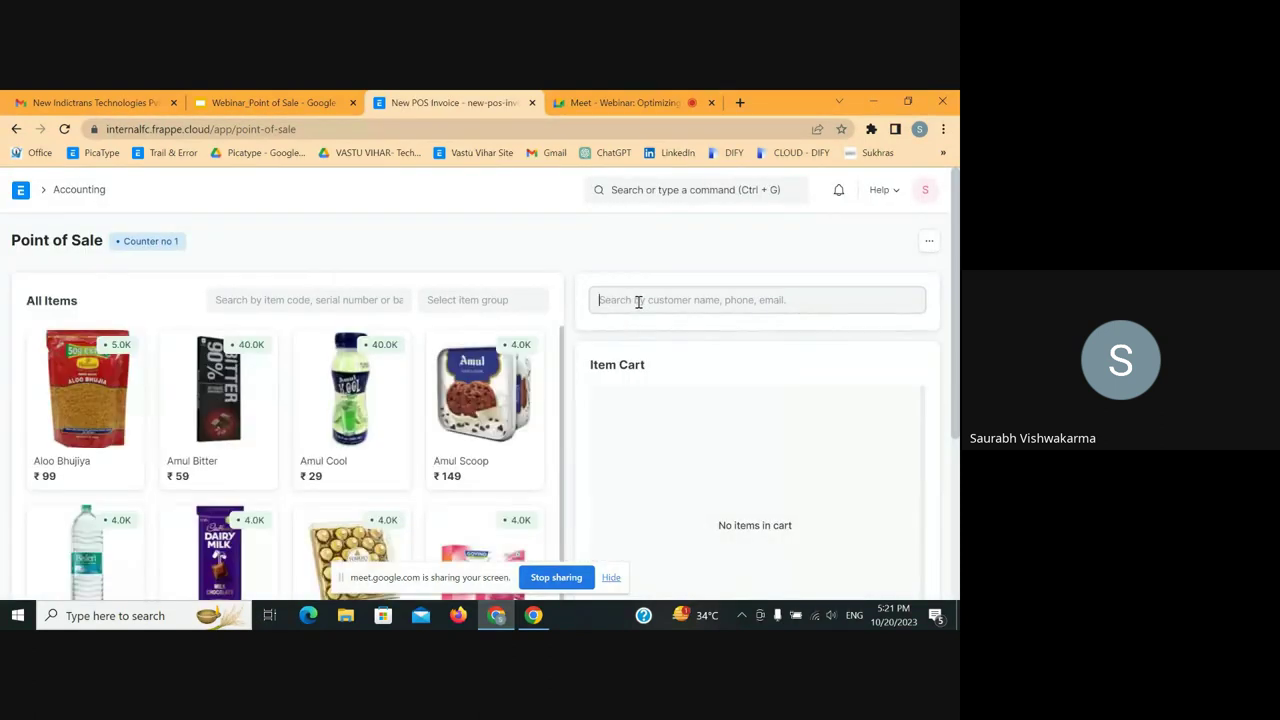
- Browse the customer list and select the Non Profit customer from India for the new POS invoice
click(636, 300)
scroll(655, 355, down, 3)
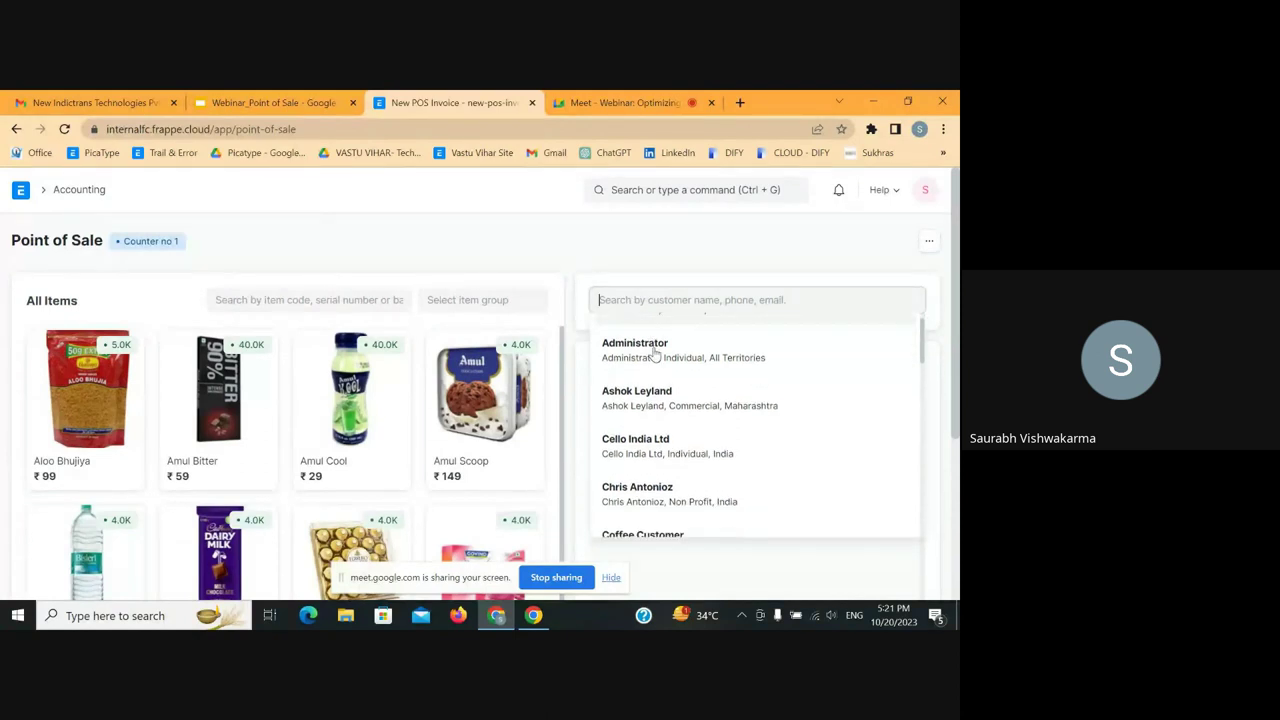
scroll(655, 355, down, 5)
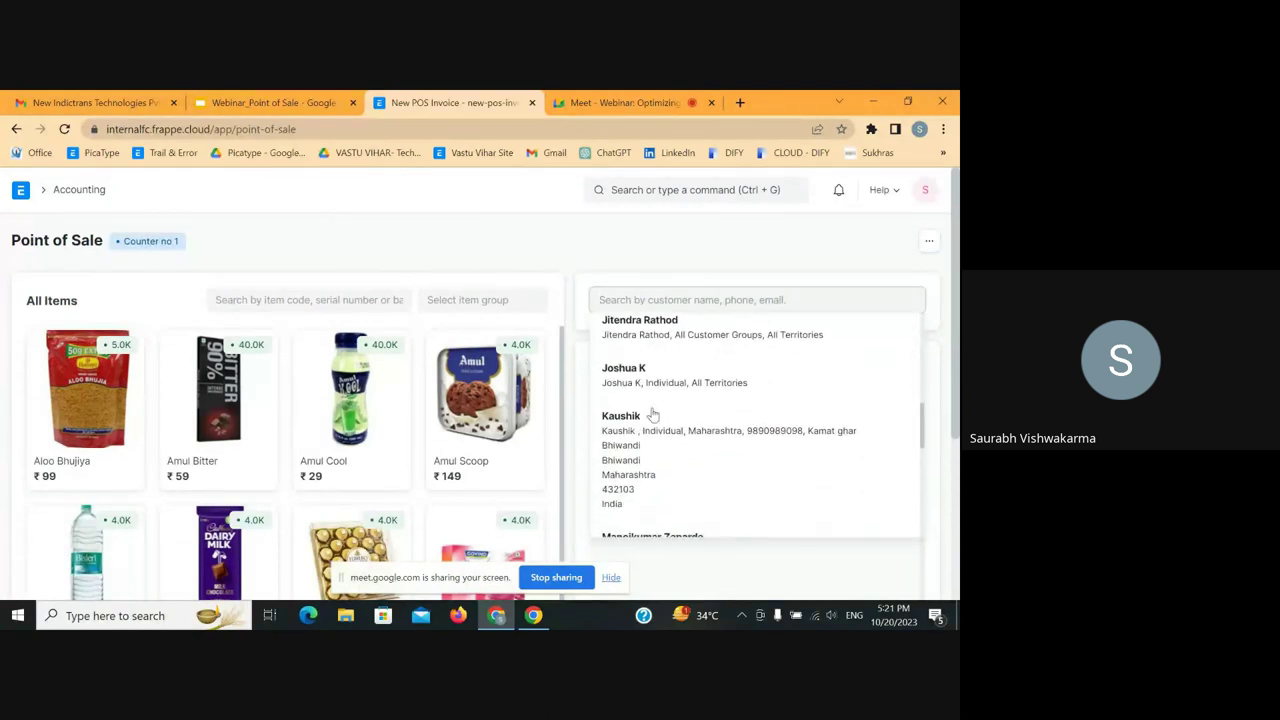
scroll(645, 435, down, 3)
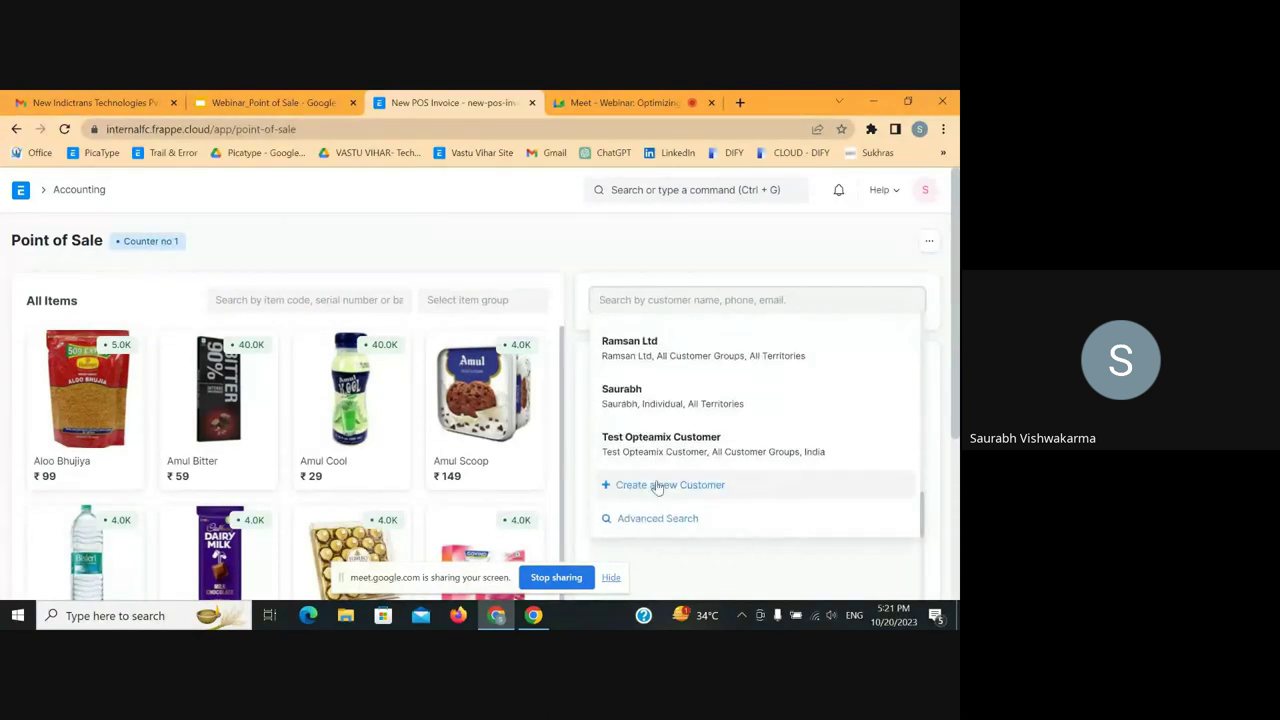
scroll(655, 412, up, 6)
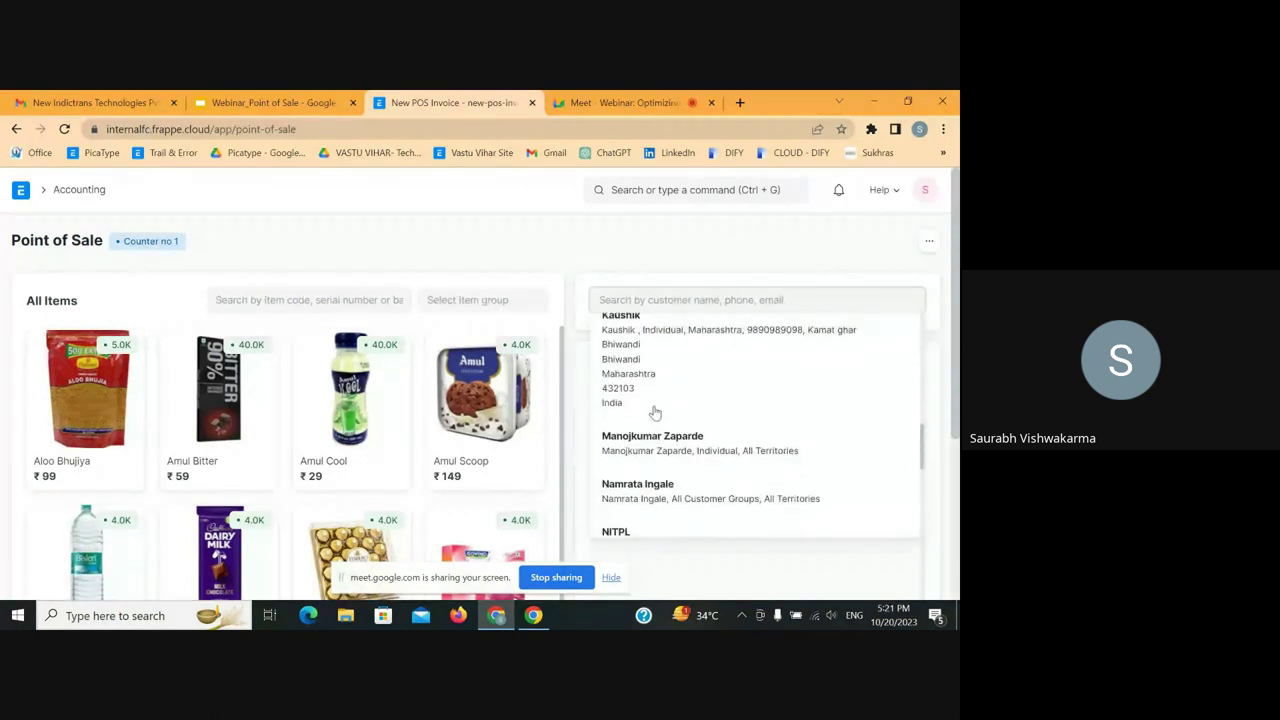
scroll(655, 412, up, 3)
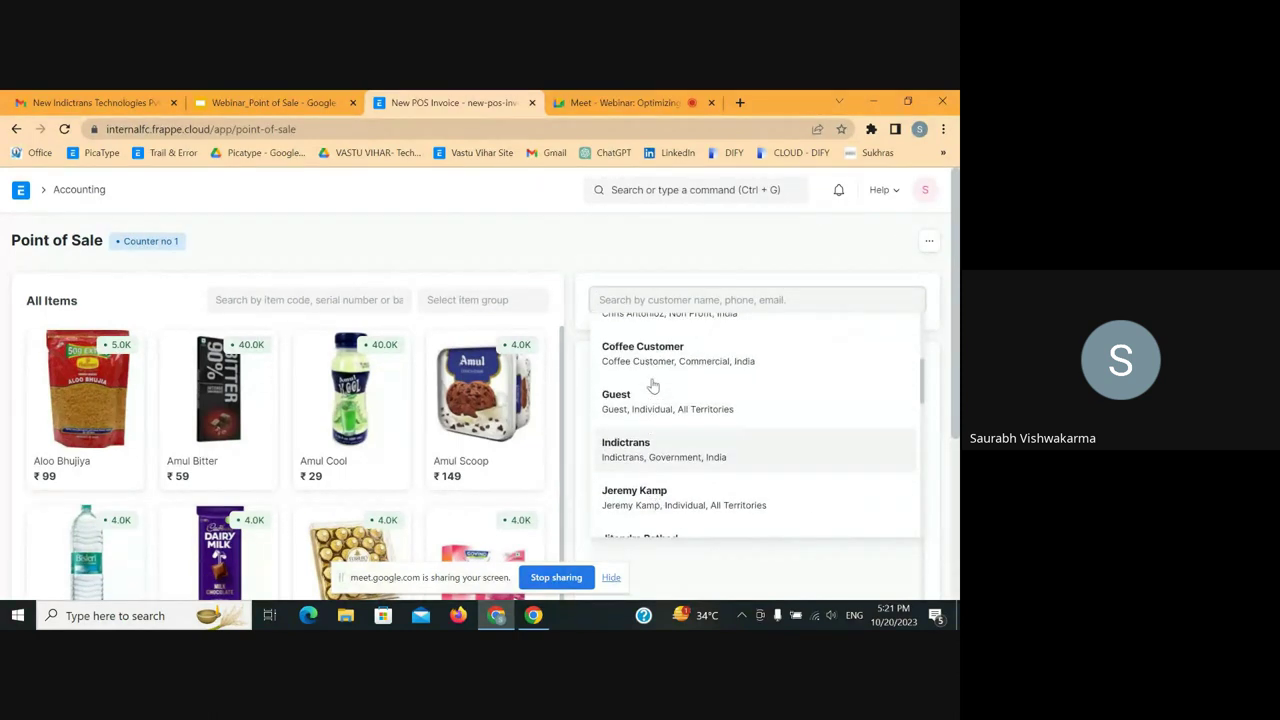
click(660, 384)
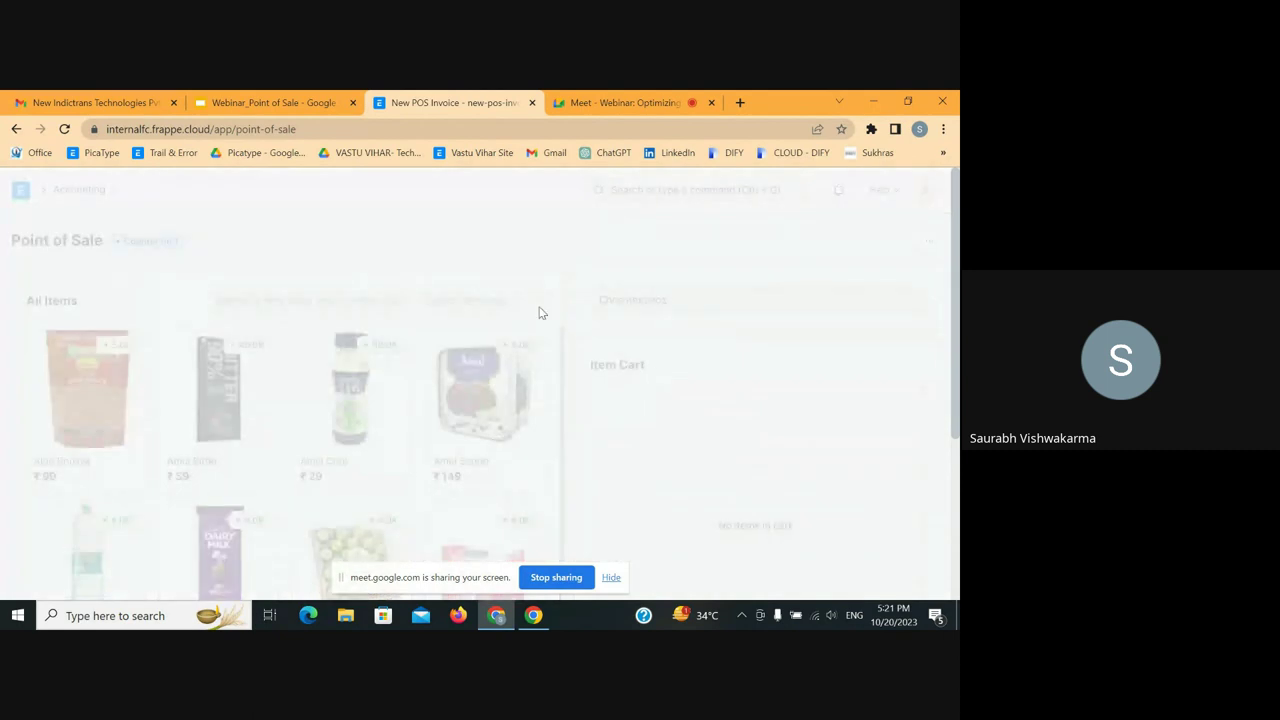
- Look through the item catalogue and add six Dairy Milk to the item cart
scroll(386, 260, down, 3)
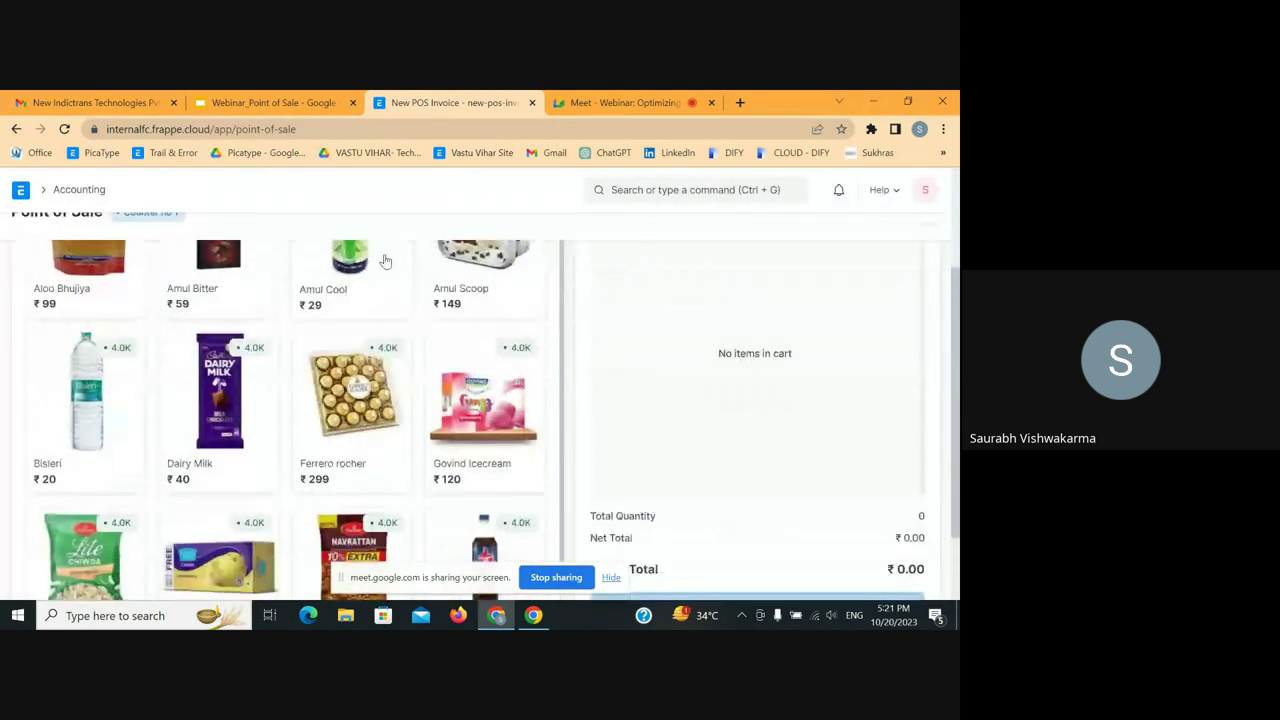
scroll(373, 315, up, 4)
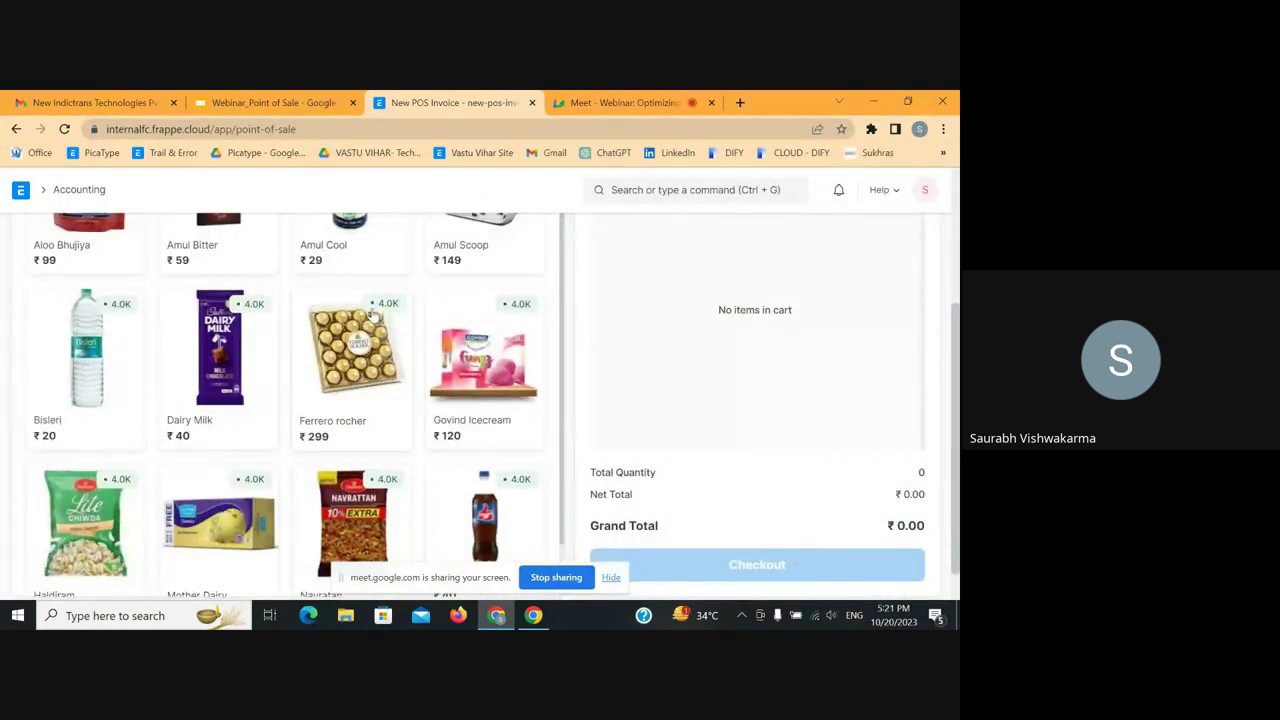
scroll(463, 275, up, 1)
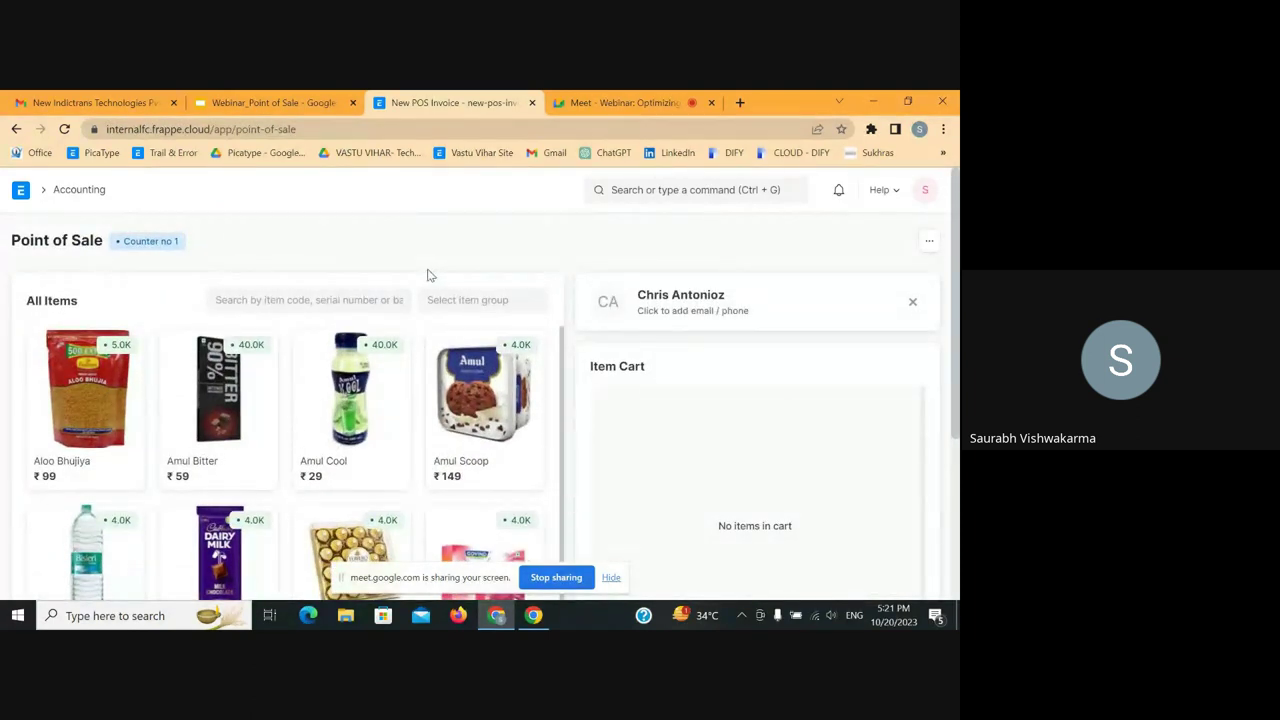
scroll(383, 274, down, 1)
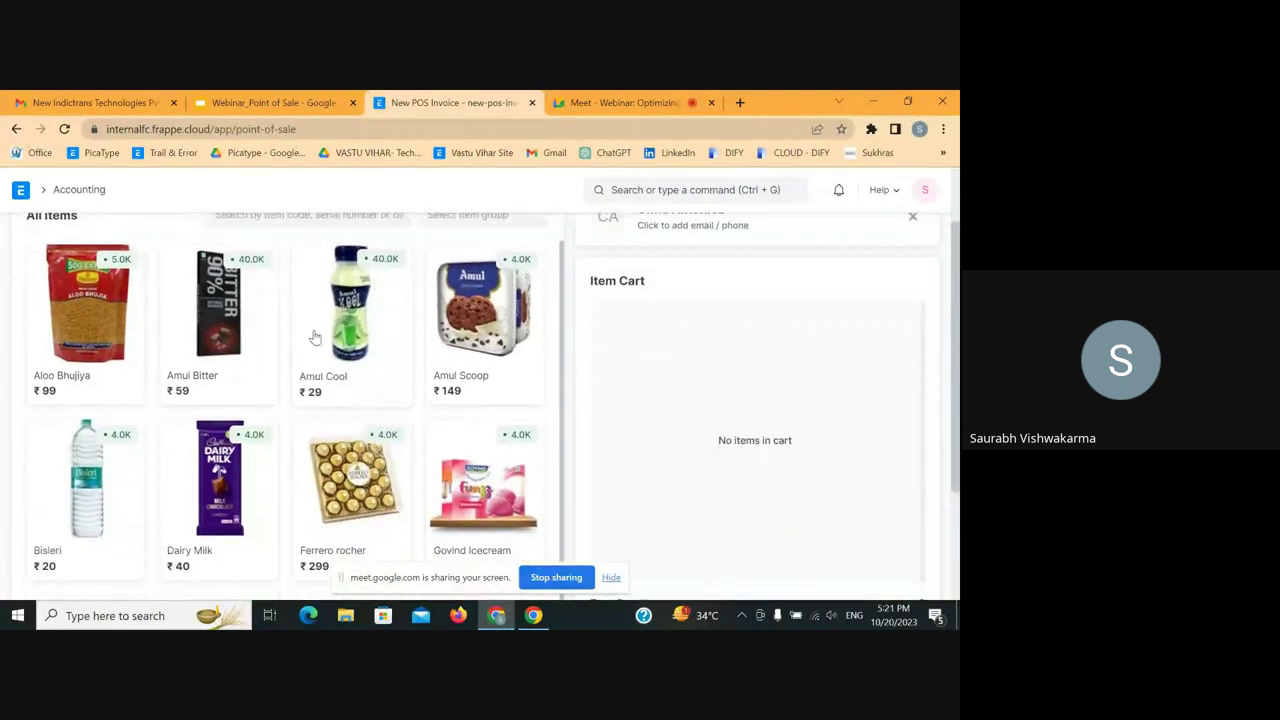
scroll(314, 338, down, 1)
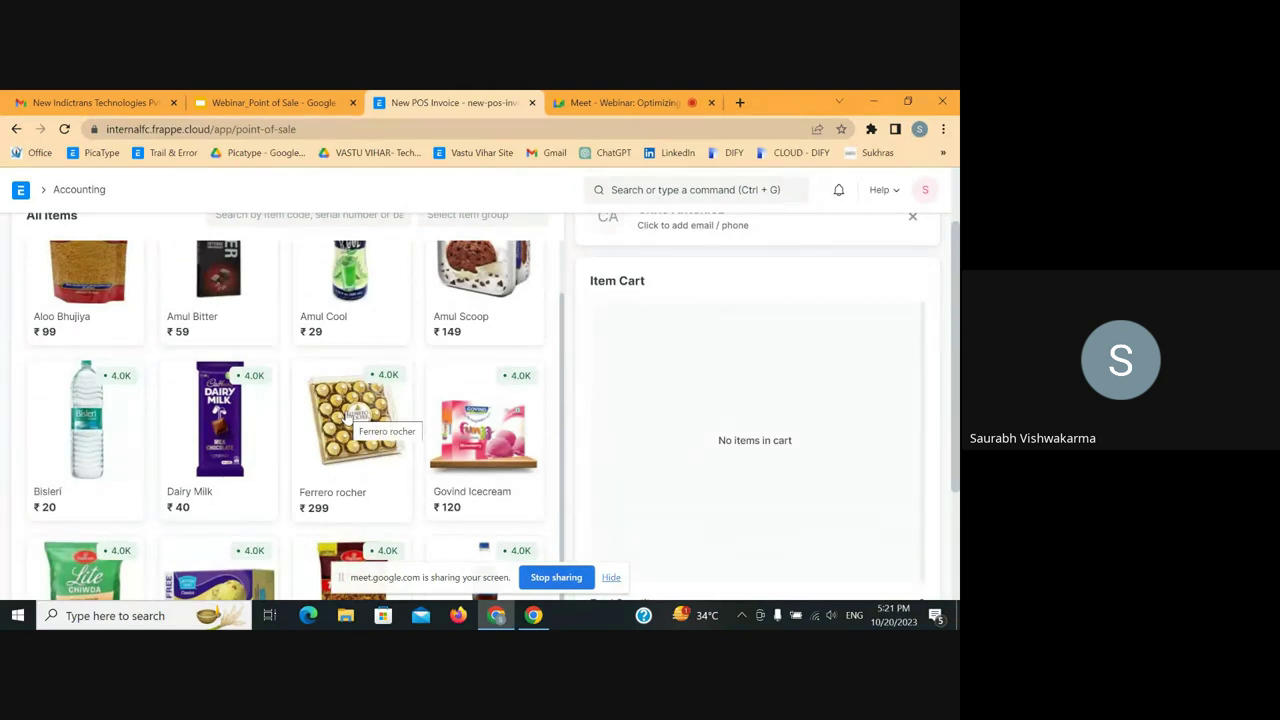
click(214, 440)
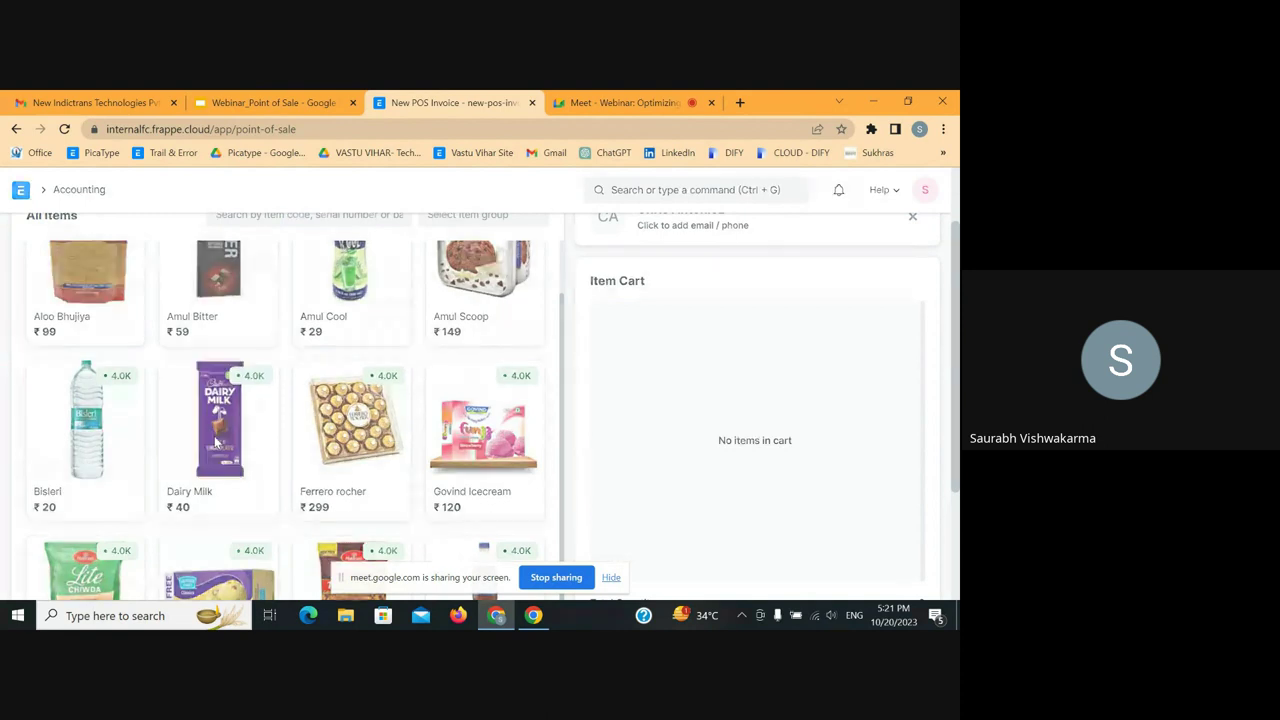
click(214, 440)
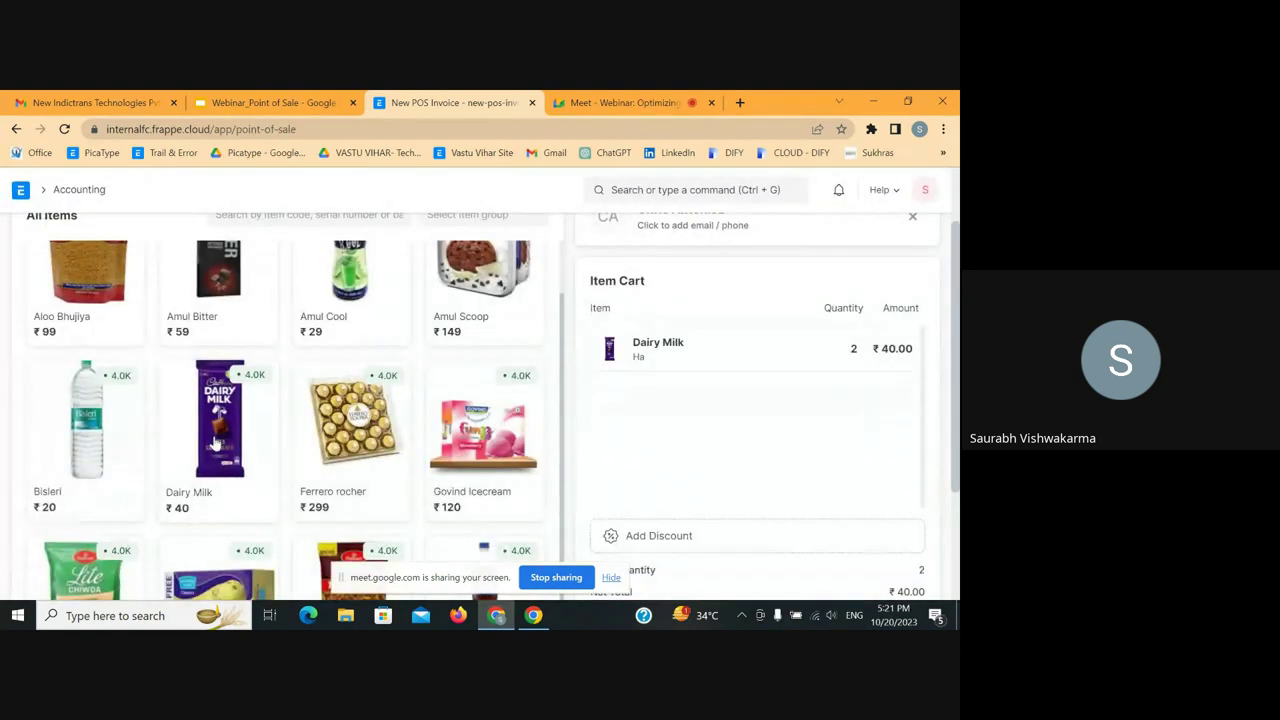
click(216, 441)
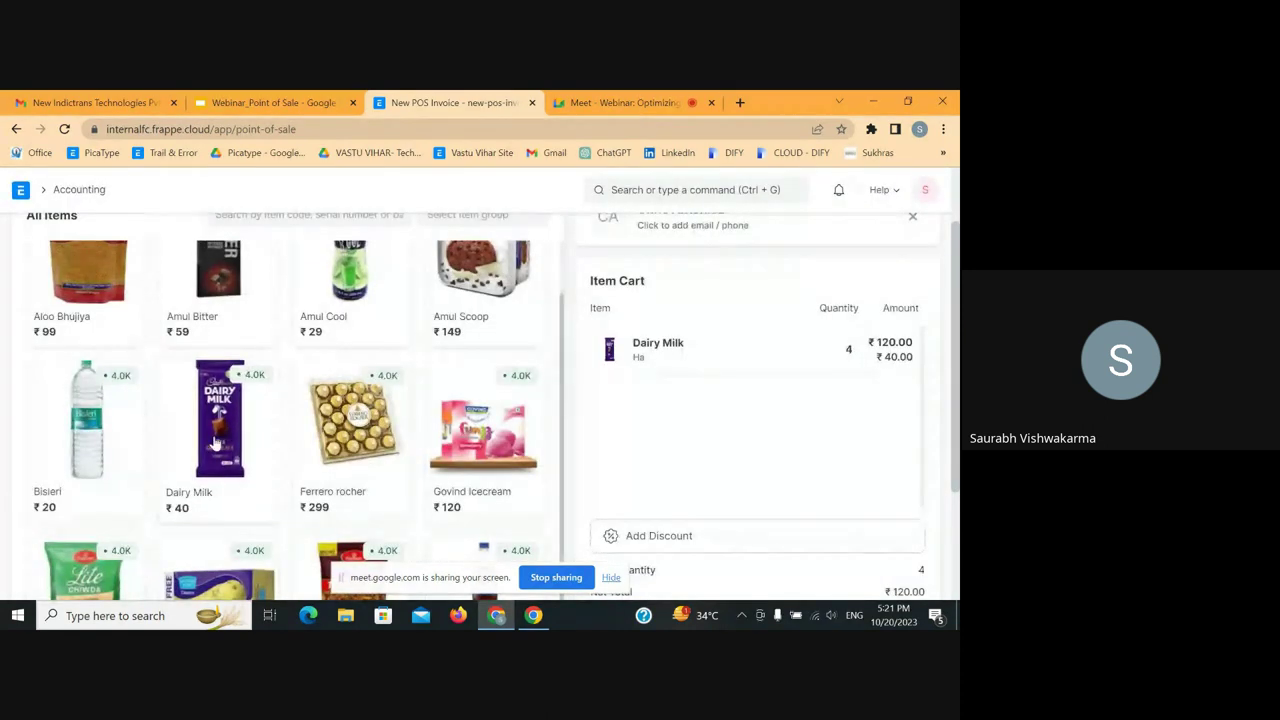
click(225, 443)
click(229, 442)
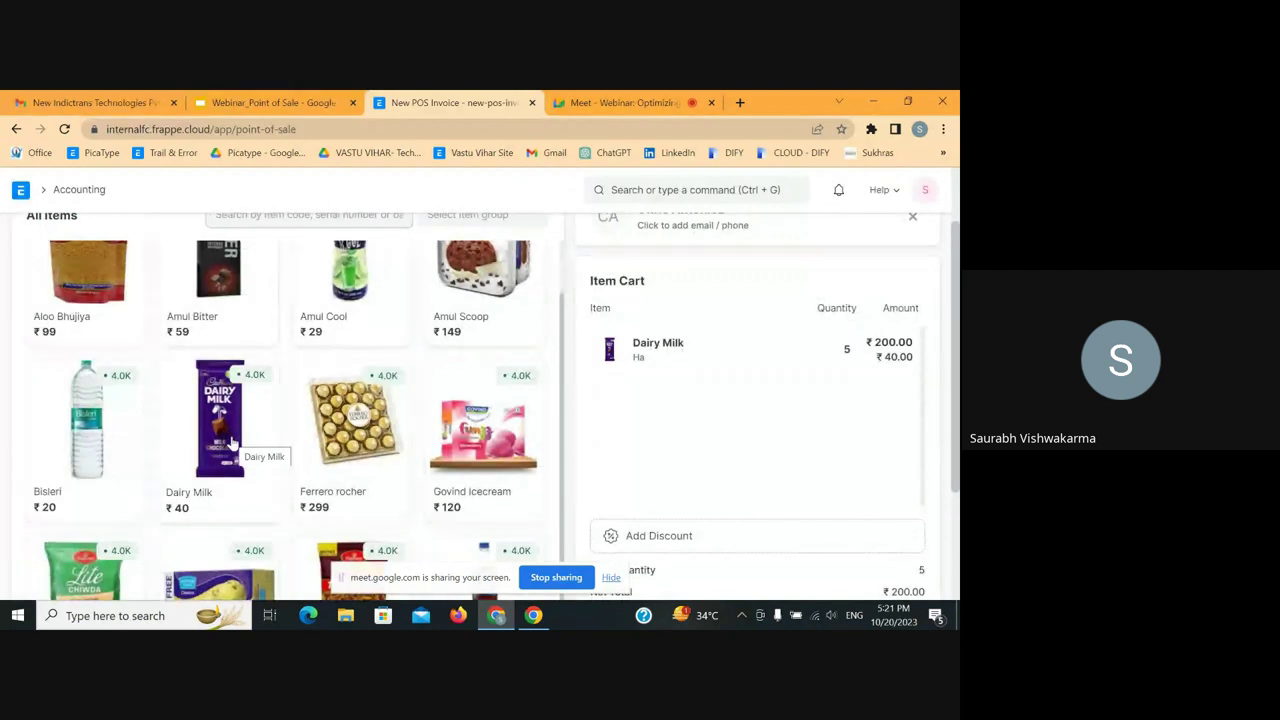
click(228, 442)
- Add three Govind Icecream to the item cart
scroll(468, 447, down, 1)
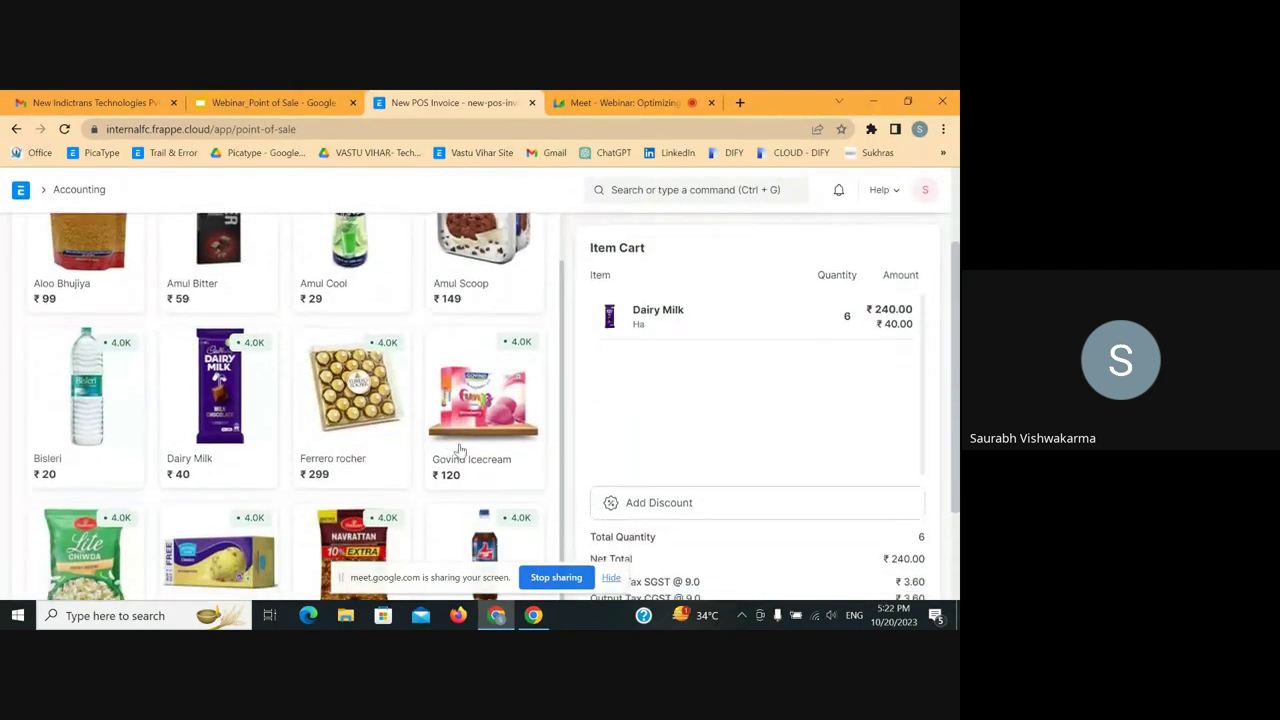
click(468, 447)
click(468, 447)
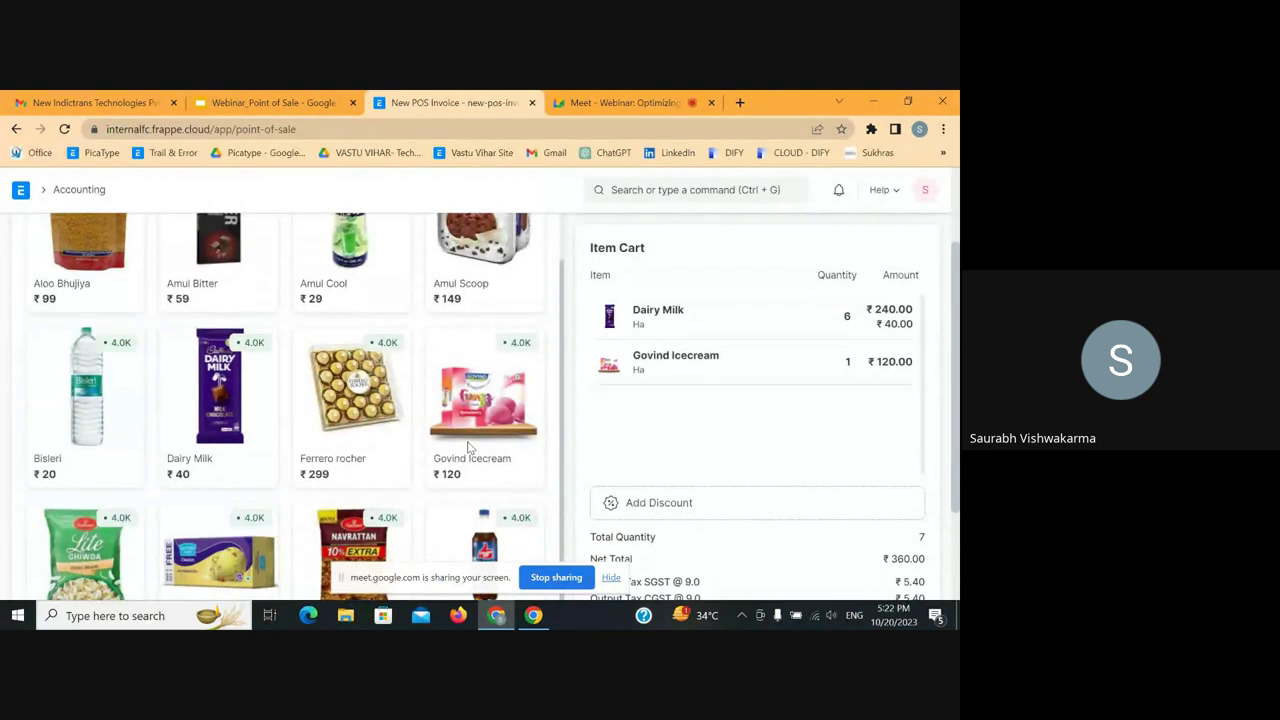
click(468, 447)
- Hide the screen-sharing bar, review the cart totals and proceed to checkout
click(610, 578)
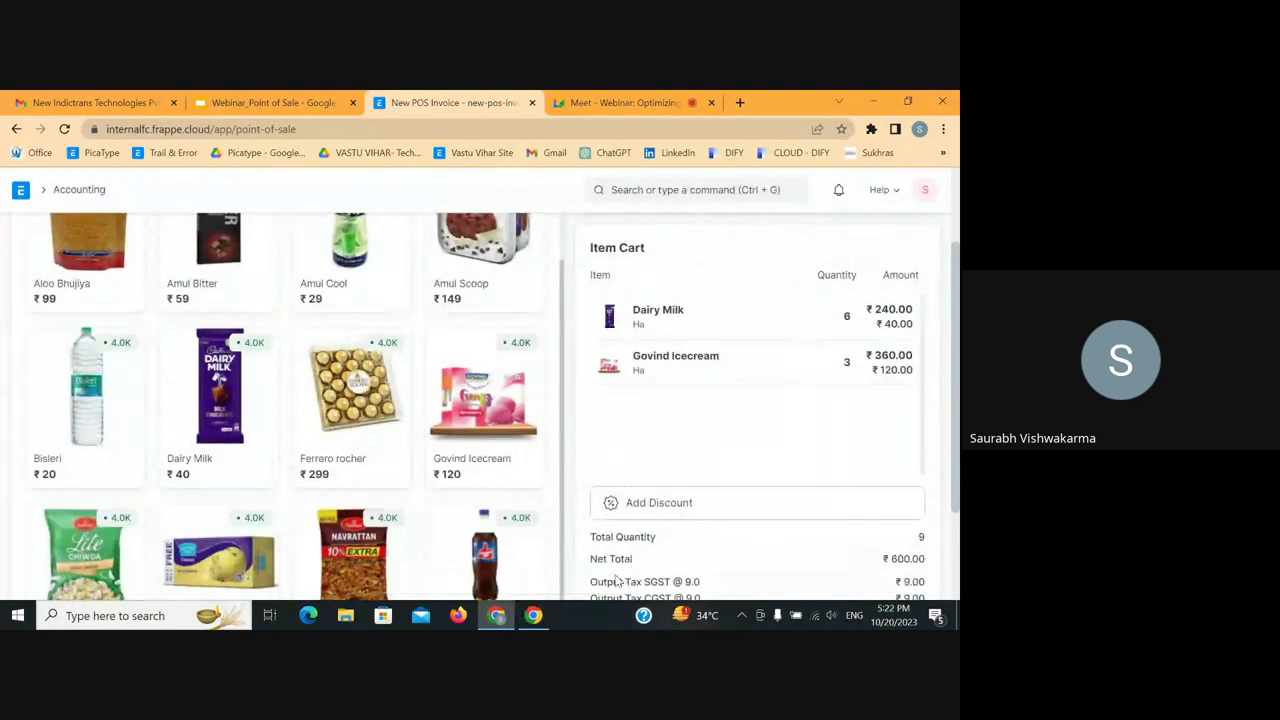
scroll(675, 473, down, 1)
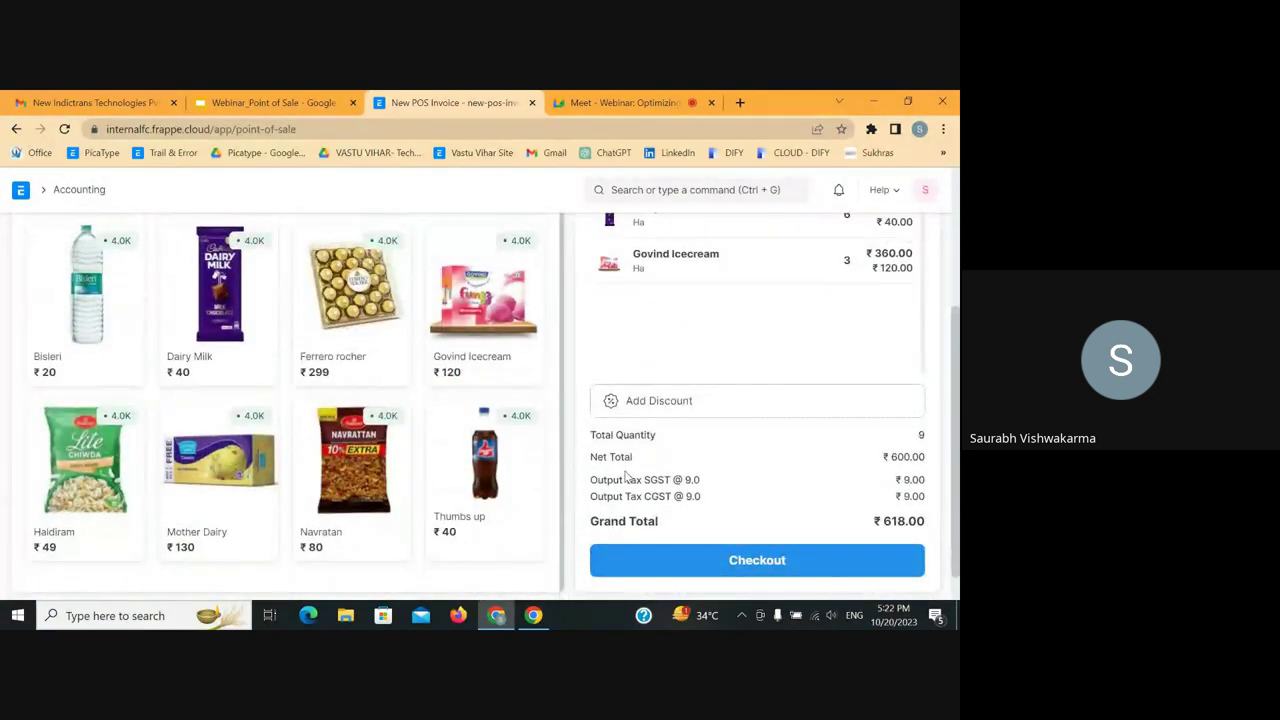
scroll(720, 500, down, 1)
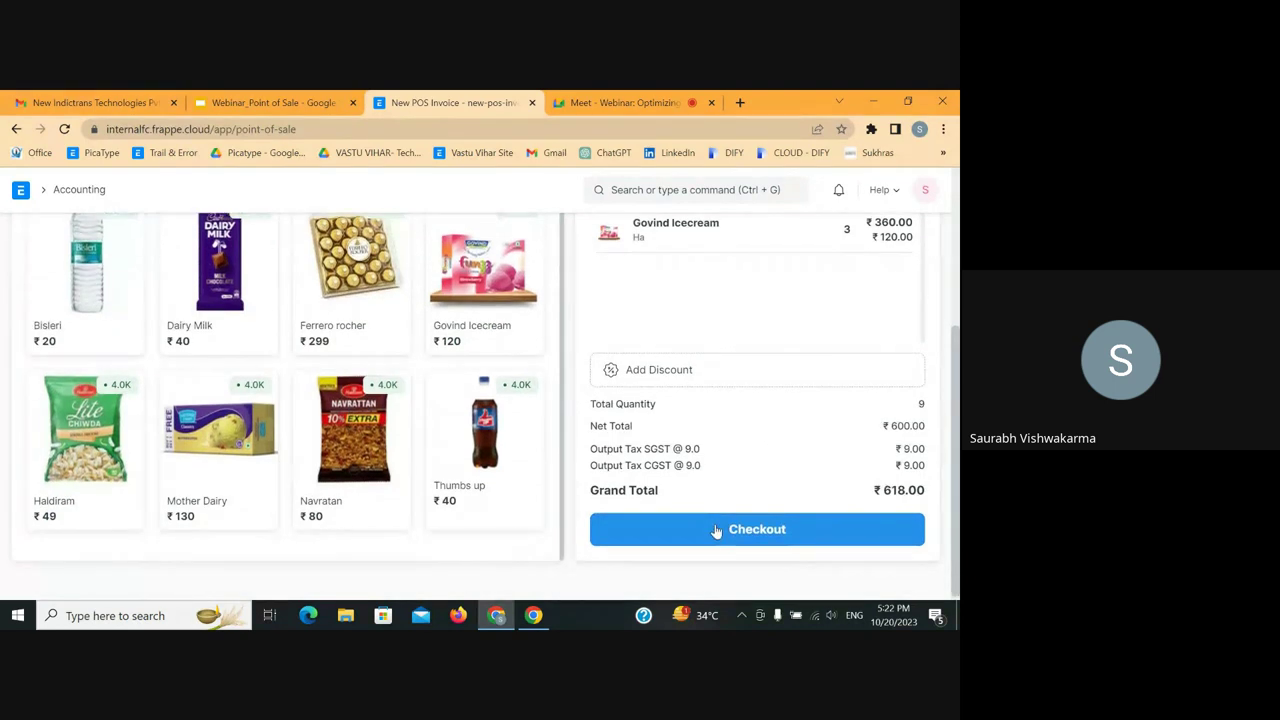
click(716, 530)
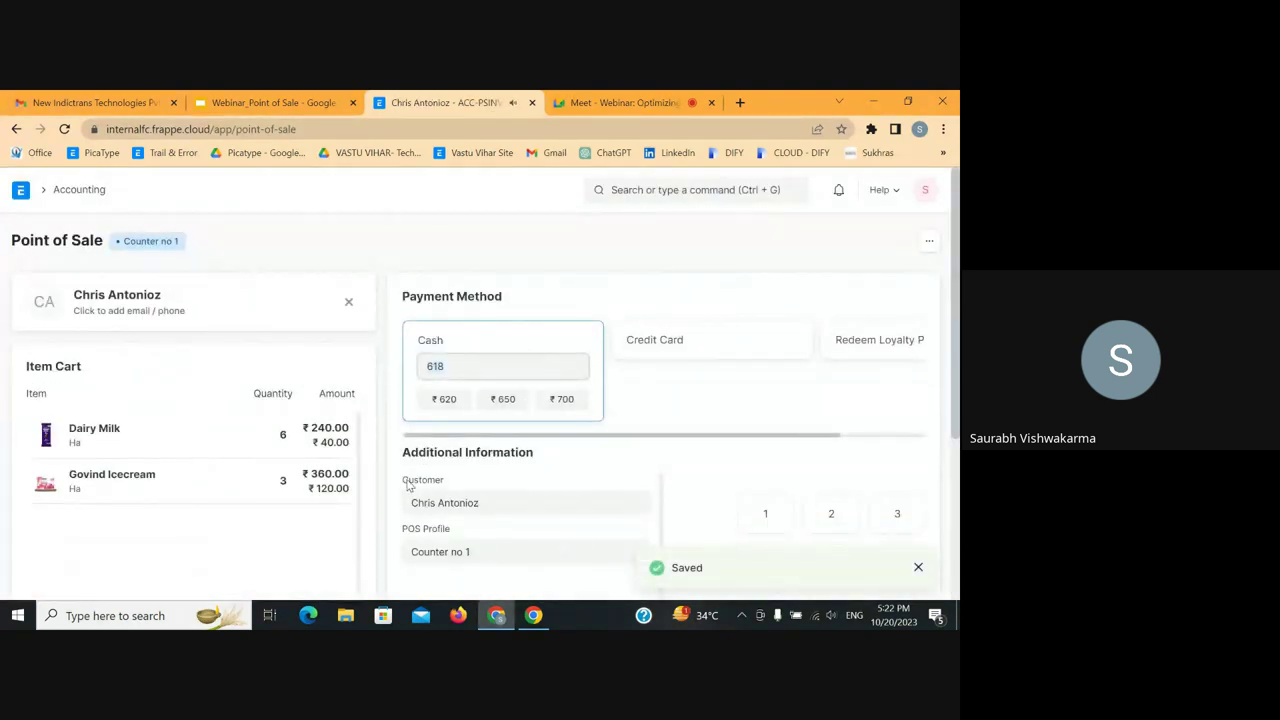
- Complete the order with the full amount paid in Cash, confirm submitting the POS invoice and review its summary
scroll(407, 485, down, 1)
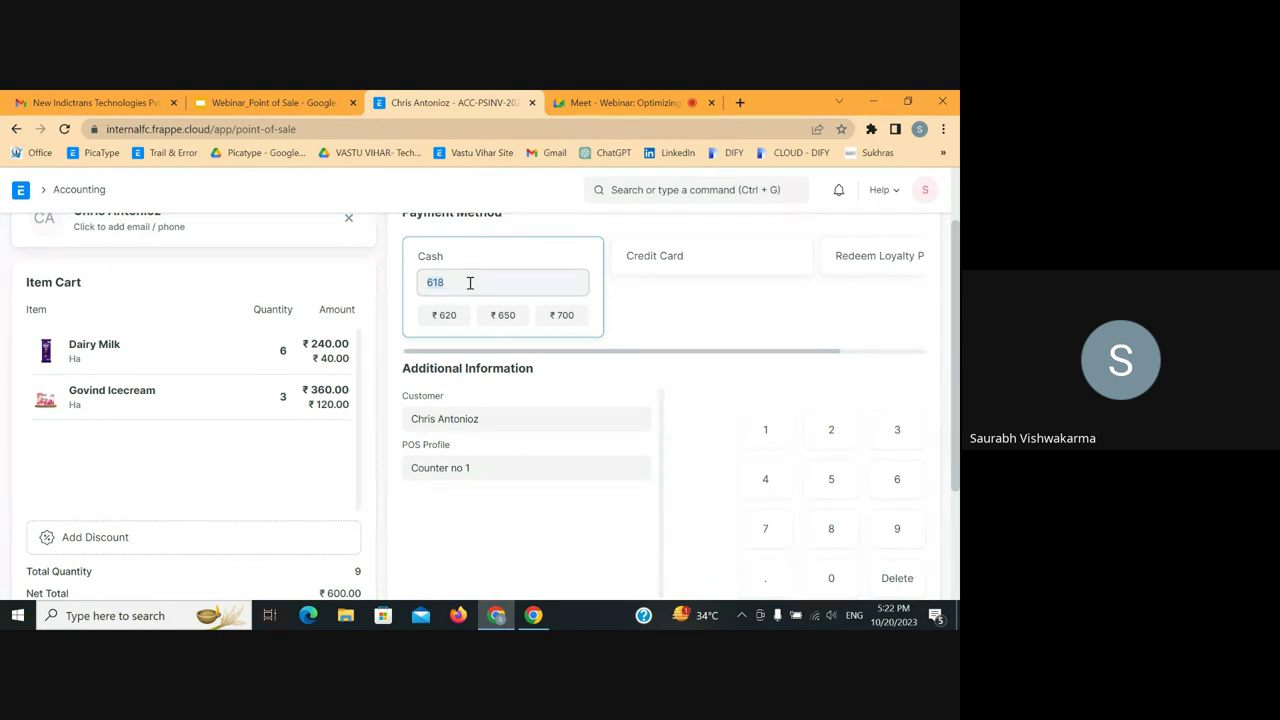
scroll(512, 405, down, 2)
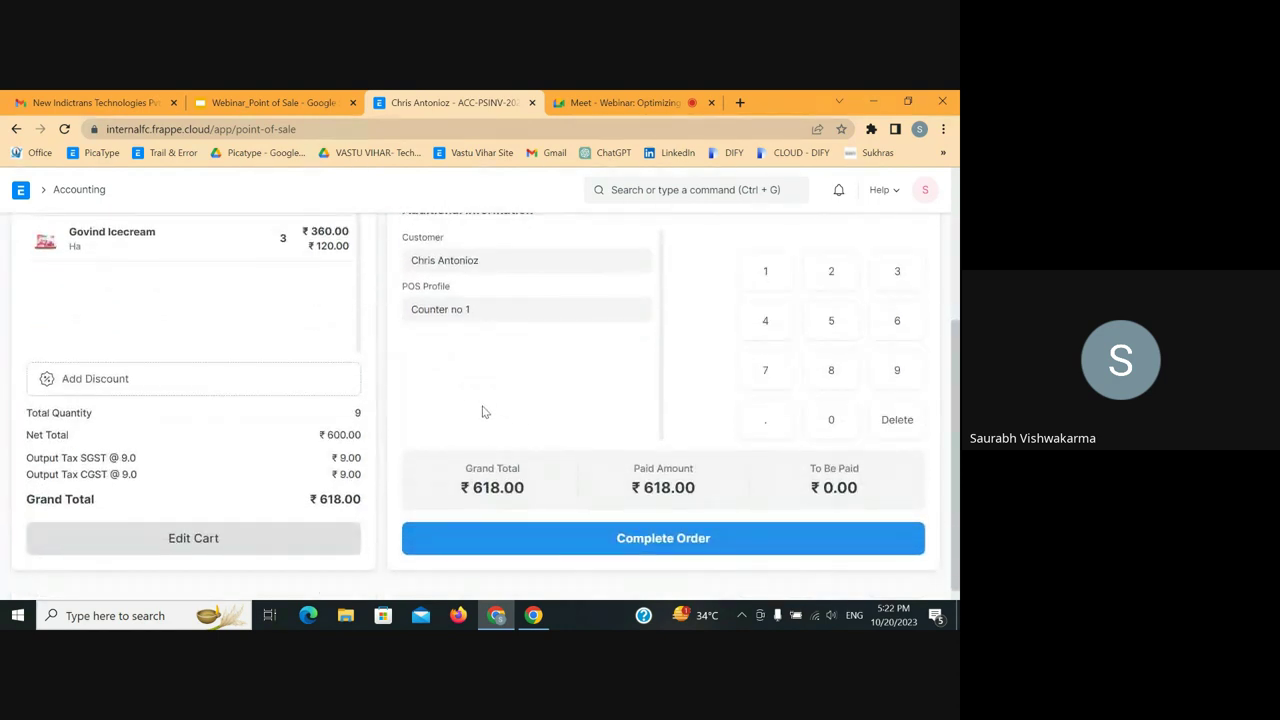
click(555, 538)
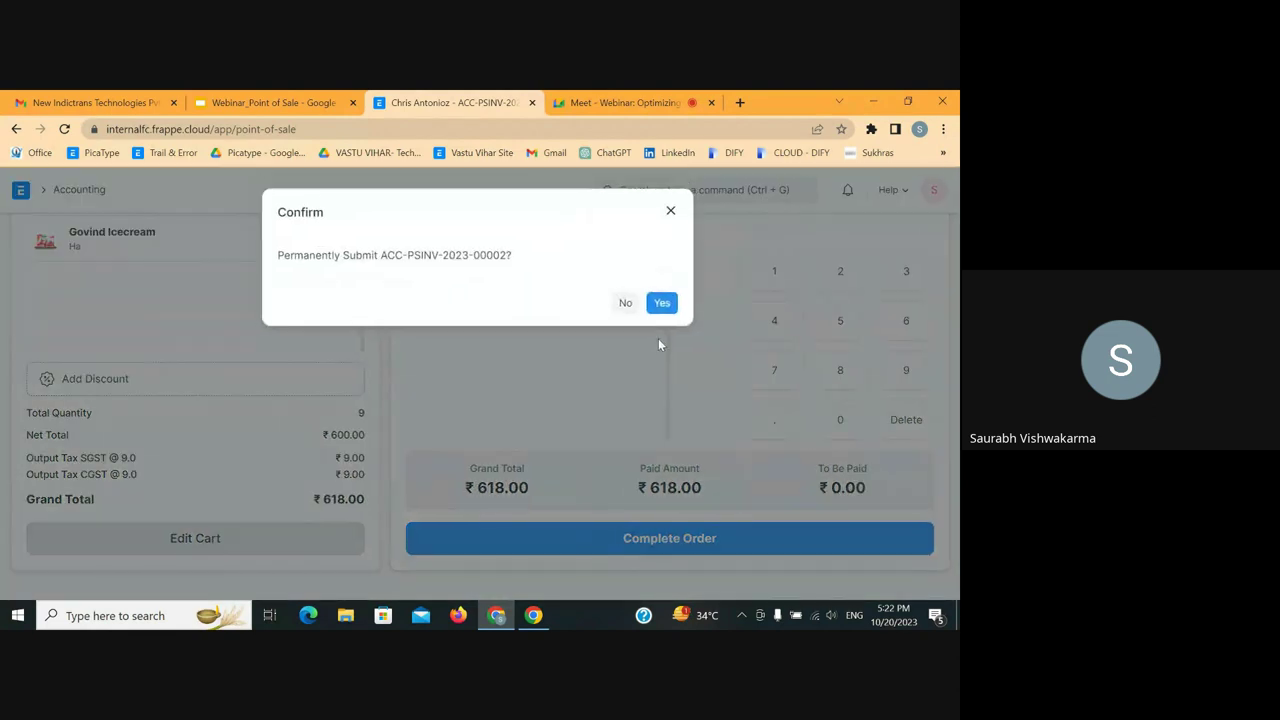
click(662, 302)
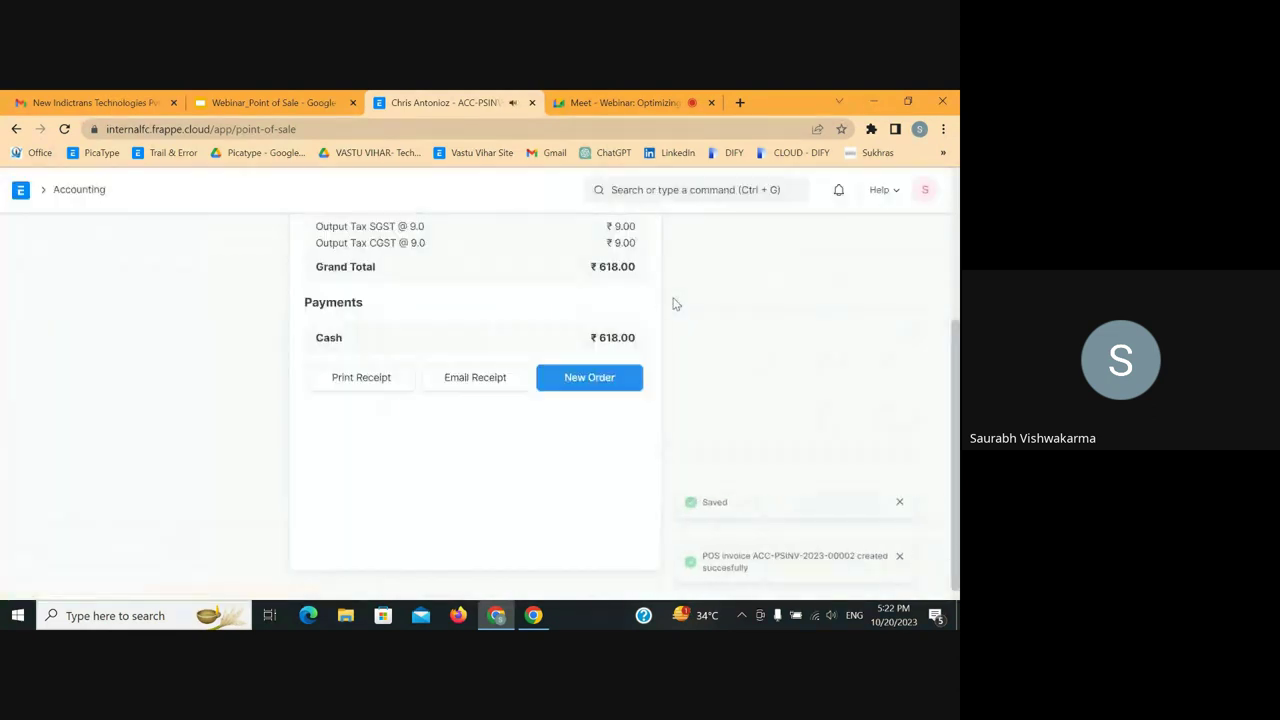
scroll(675, 304, up, 5)
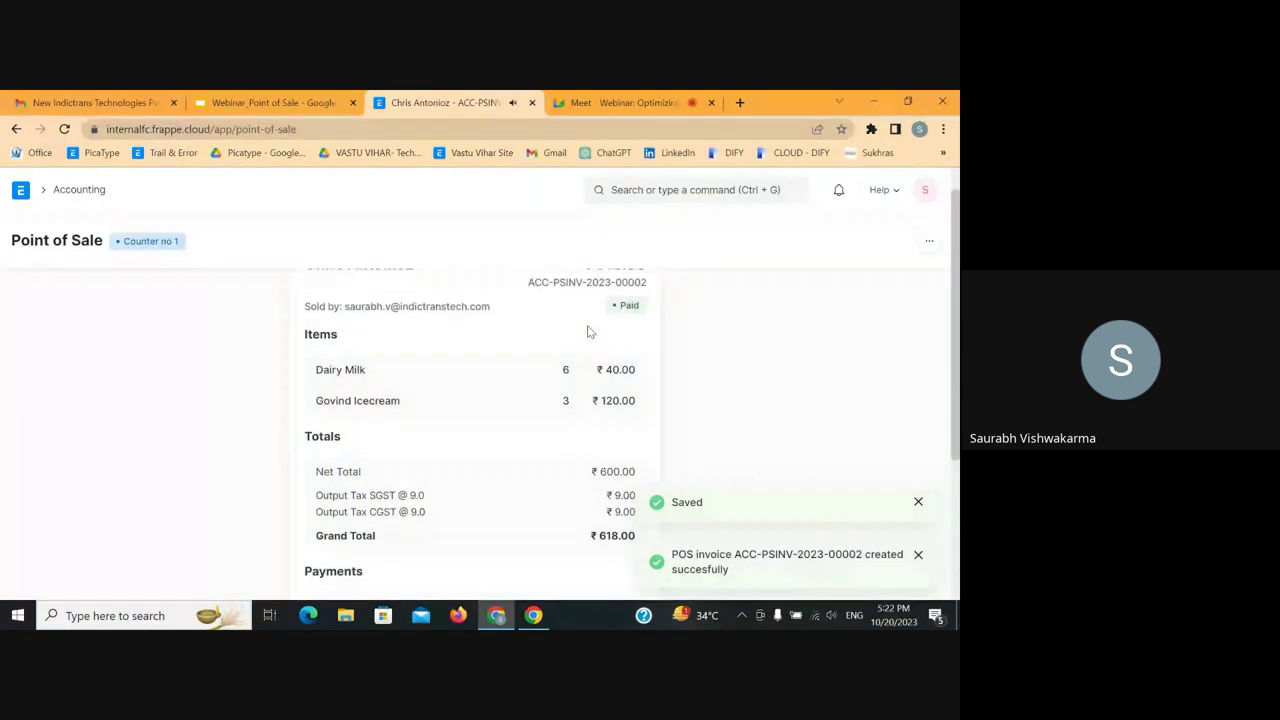
scroll(589, 331, down, 2)
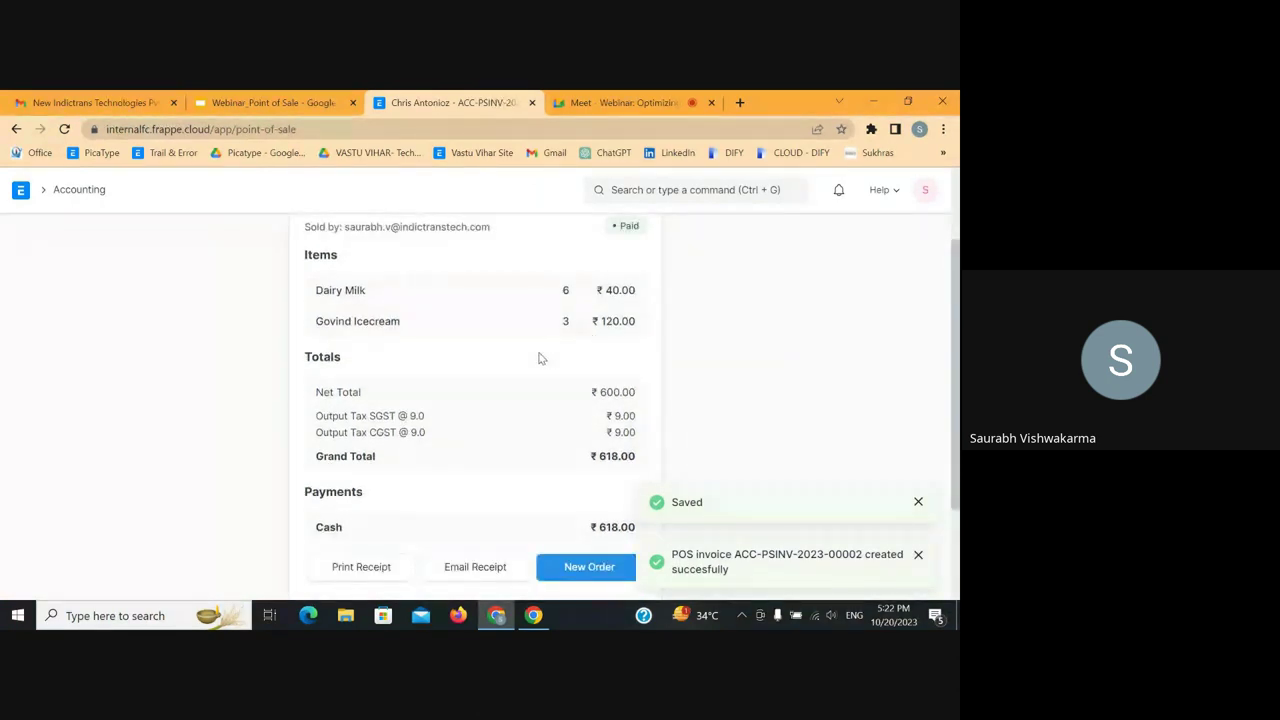